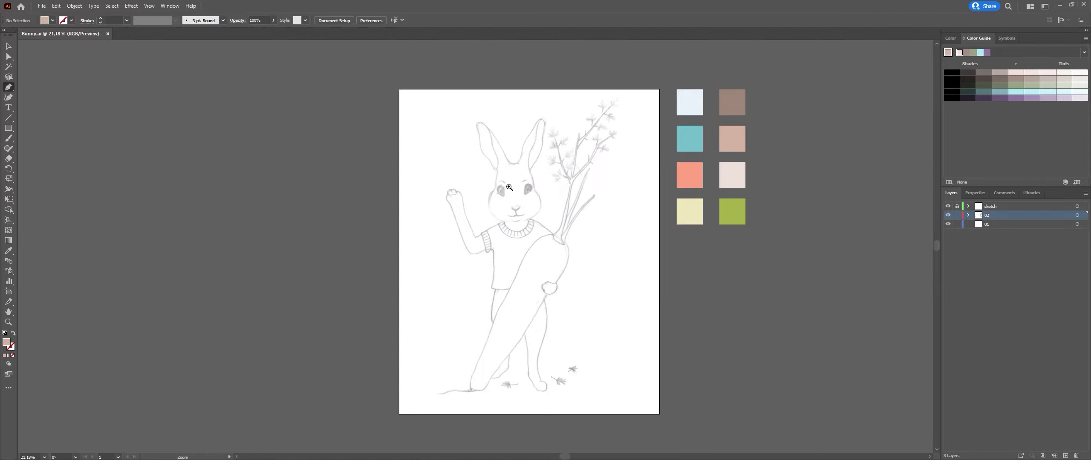
Step: Zoom in and draw a pale pink face ellipse, then curve the head outline over the crown
mouse_move(509, 188)
mouse_down()
mouse_move(601, 273)
mouse_move(661, 304)
mouse_up()
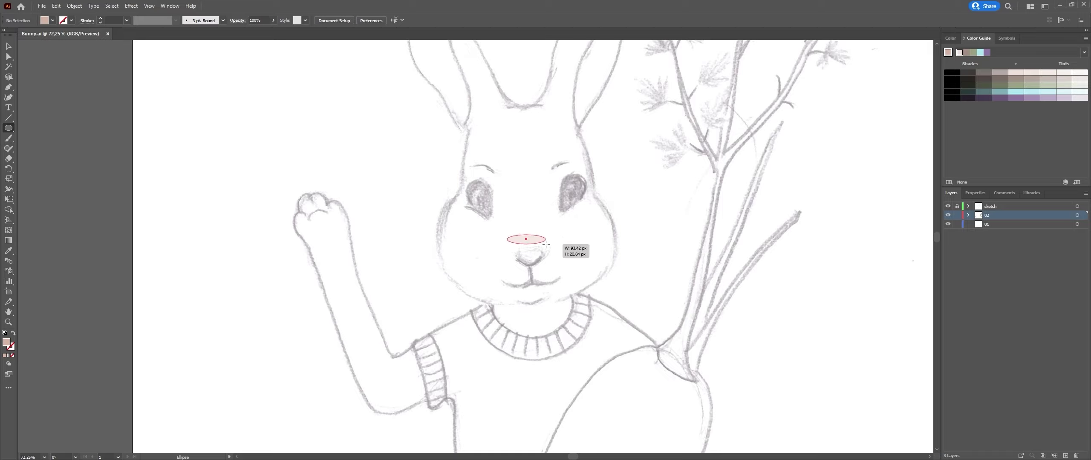
drag(546, 245, 618, 310)
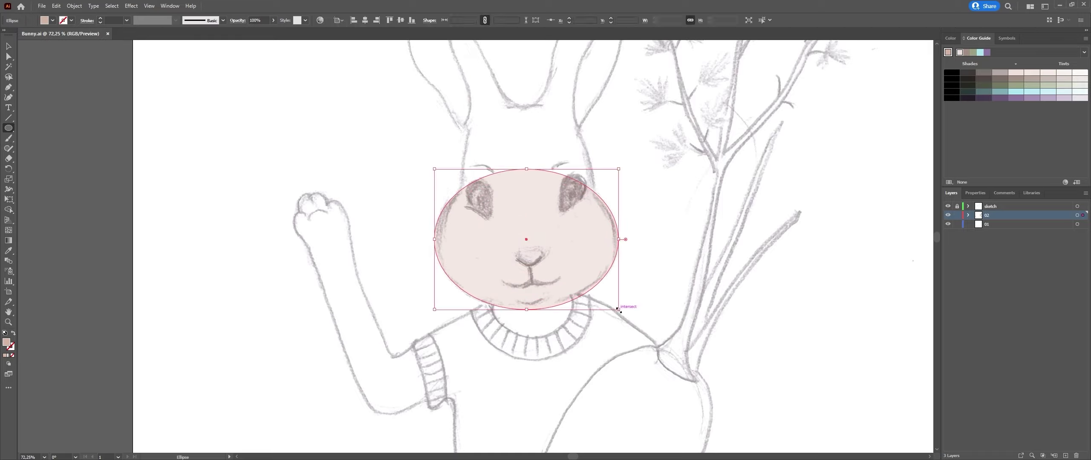
key(v)
key(ctrl+shift+a)
drag(521, 109, 531, 111)
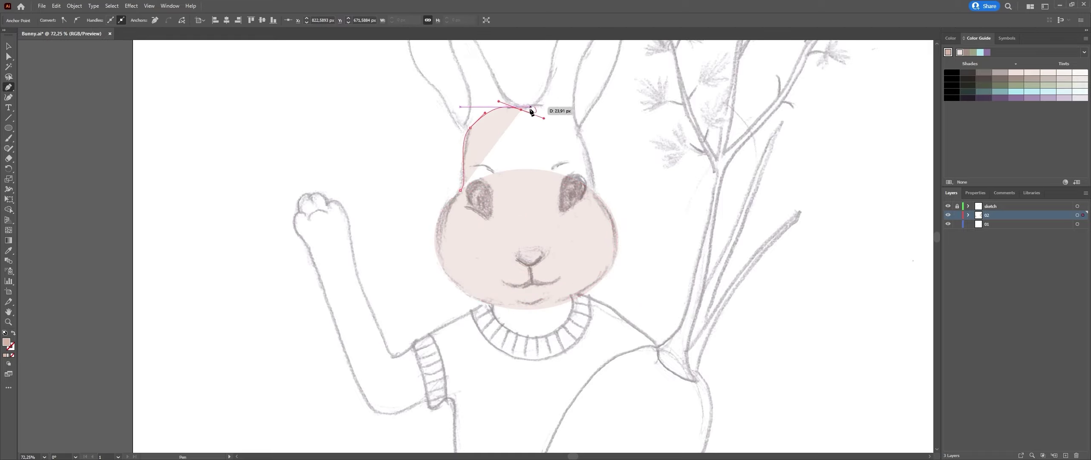
drag(594, 193, 605, 200)
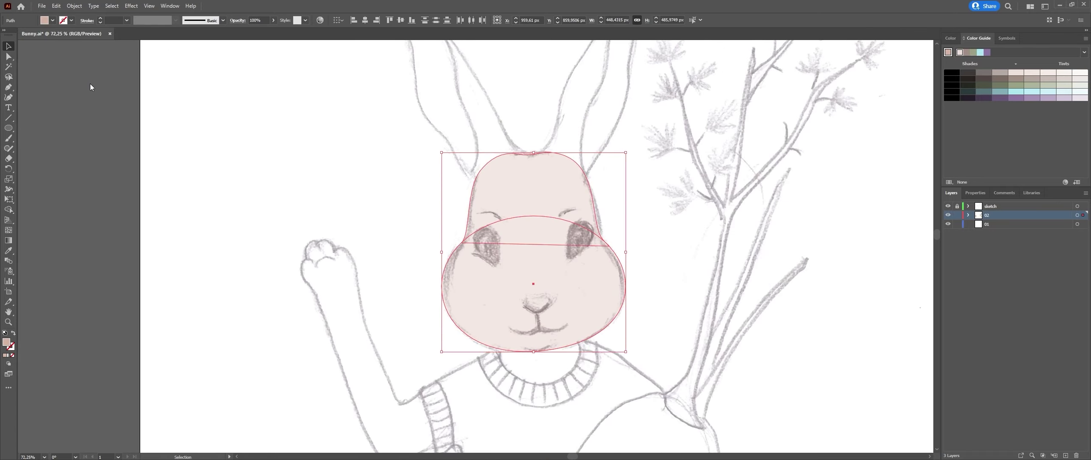
Step: Trace and close the left ear outline with the Pen tool
click(522, 250)
click(502, 227)
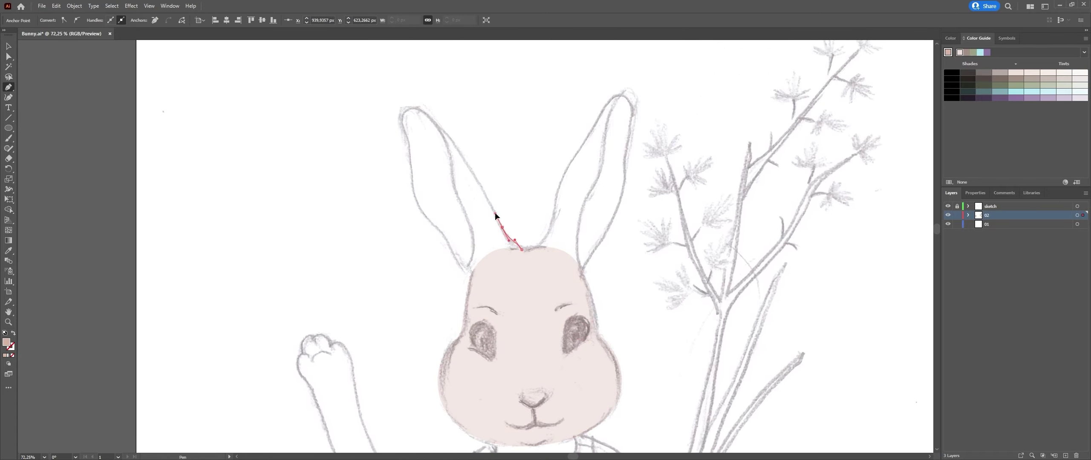
click(437, 121)
click(405, 110)
click(410, 150)
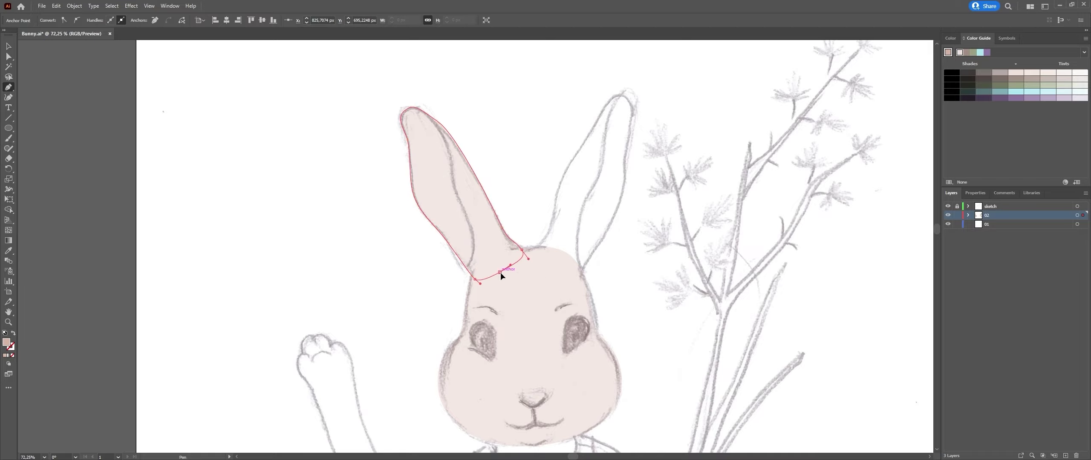
click(500, 272)
Step: Draw an inner-ear line and split the left ear with Shape Builder into grey inner shading
click(417, 108)
click(451, 169)
click(471, 231)
click(474, 246)
click(471, 275)
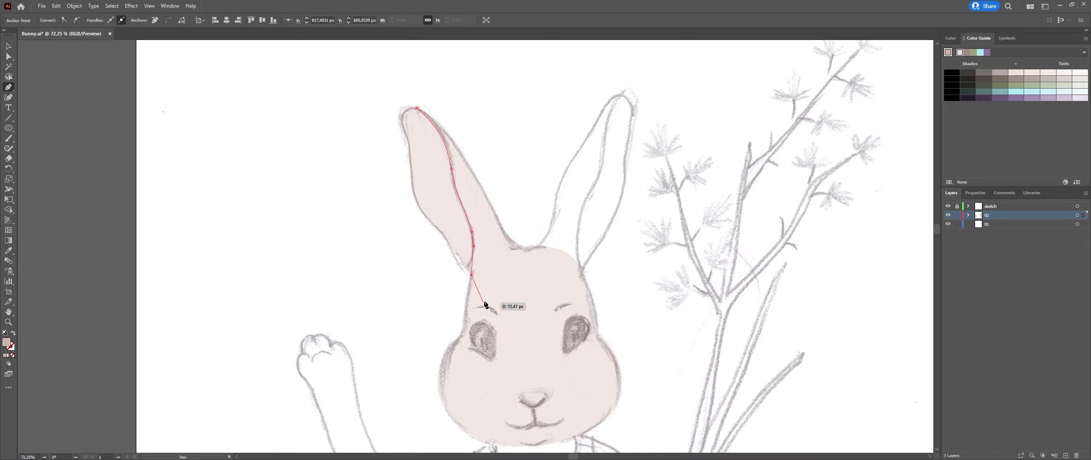
key(v)
drag(524, 100, 403, 281)
key(shift+m)
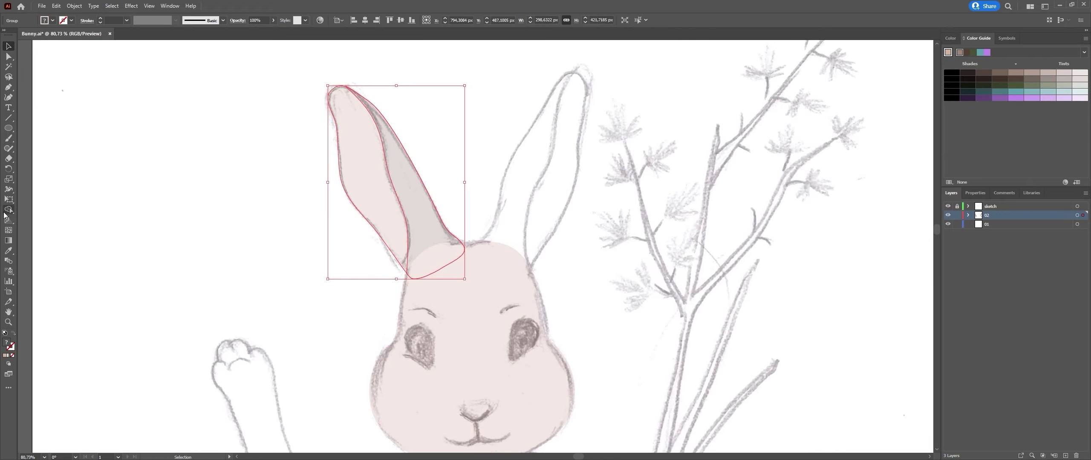
Step: Reflect a copy of the left ear onto the sketched right ear
click(8, 210)
click(467, 246)
drag(467, 246, 540, 241)
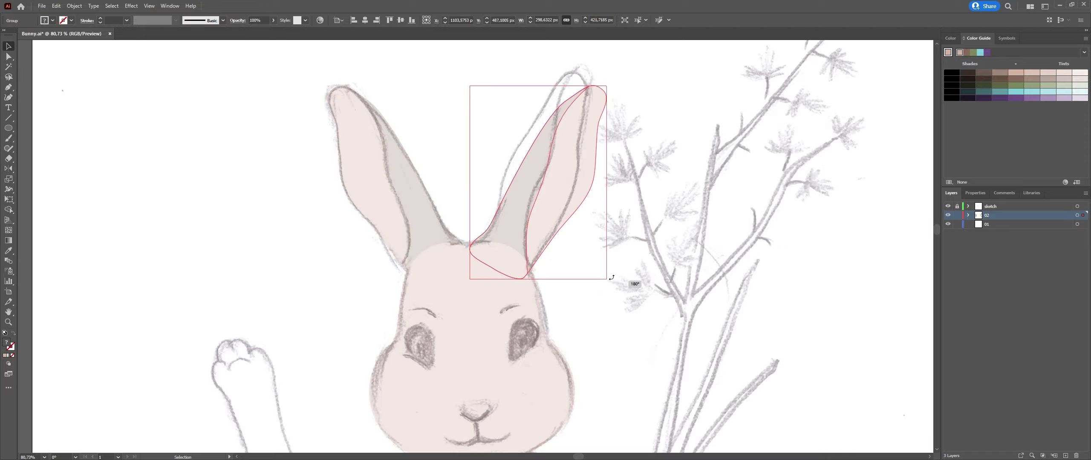
drag(548, 191, 533, 177)
click(607, 295)
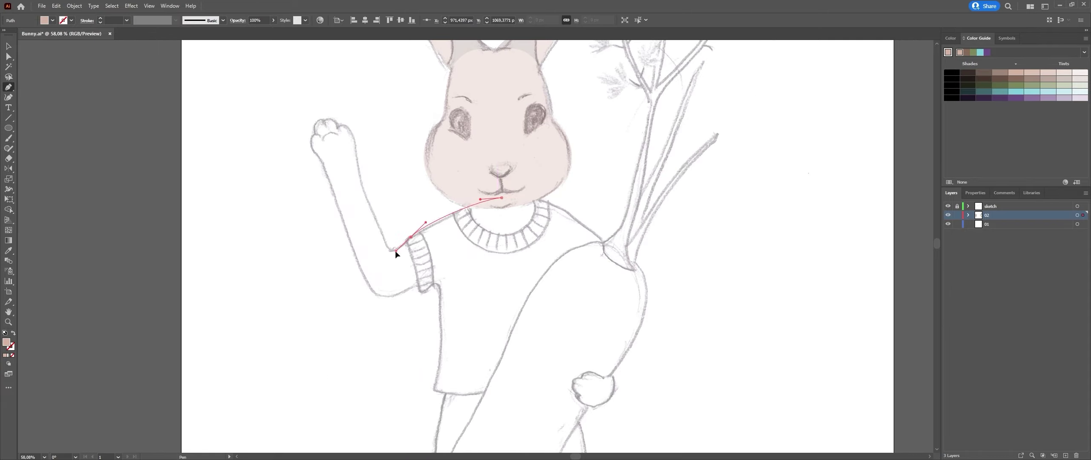
Step: Outline the raised arm around the paw and down to the elbow
click(383, 233)
click(358, 157)
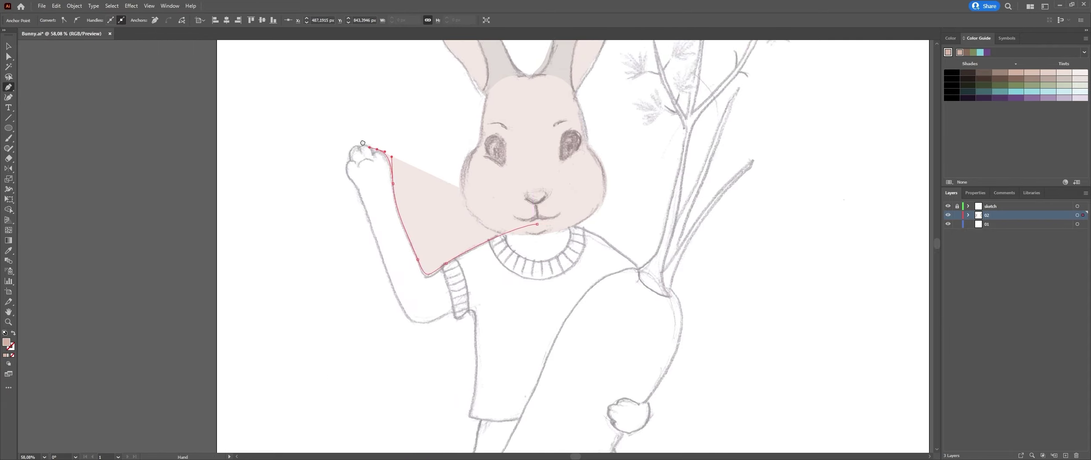
scroll(354, 145, up, 3)
drag(428, 193, 417, 197)
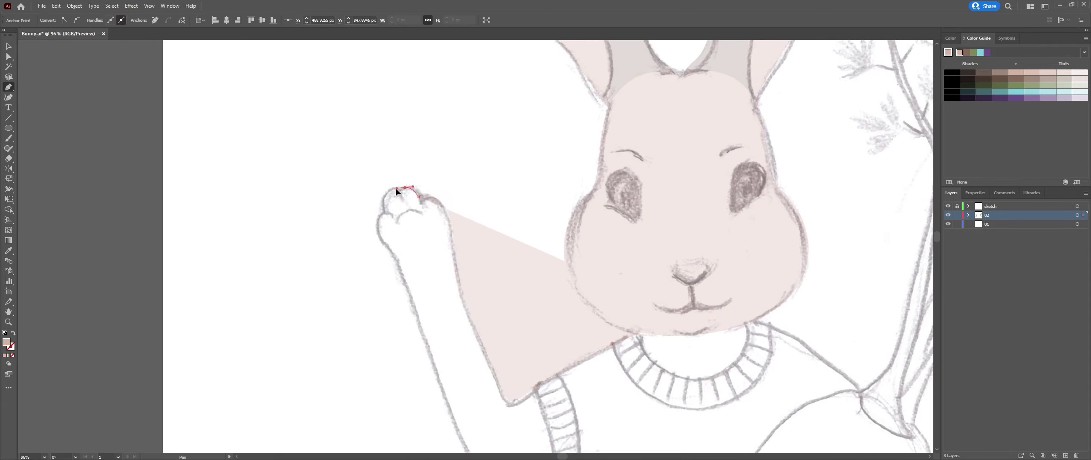
drag(375, 221, 396, 261)
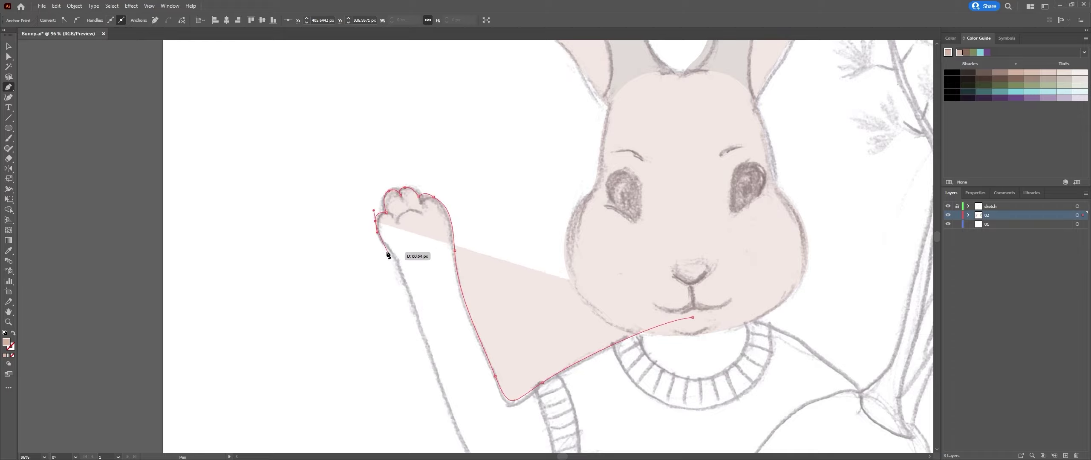
click(388, 255)
scroll(402, 277, down, 5)
click(381, 173)
click(392, 206)
drag(434, 298, 451, 309)
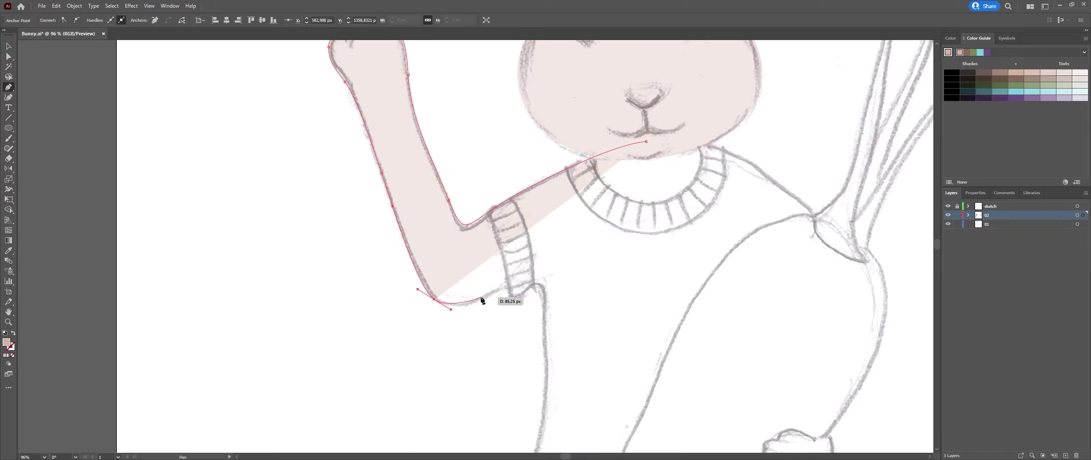
scroll(481, 301, down, 3)
Step: Continue under the sleeve cuff to the shirt hem and shoulder, closing the arm-torso shape
drag(537, 311, 531, 328)
click(539, 294)
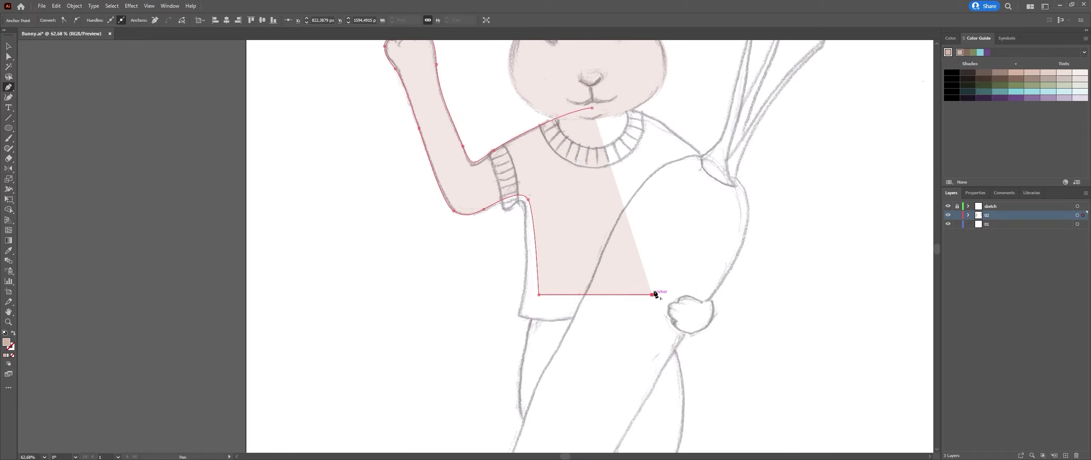
click(703, 158)
drag(592, 108, 577, 107)
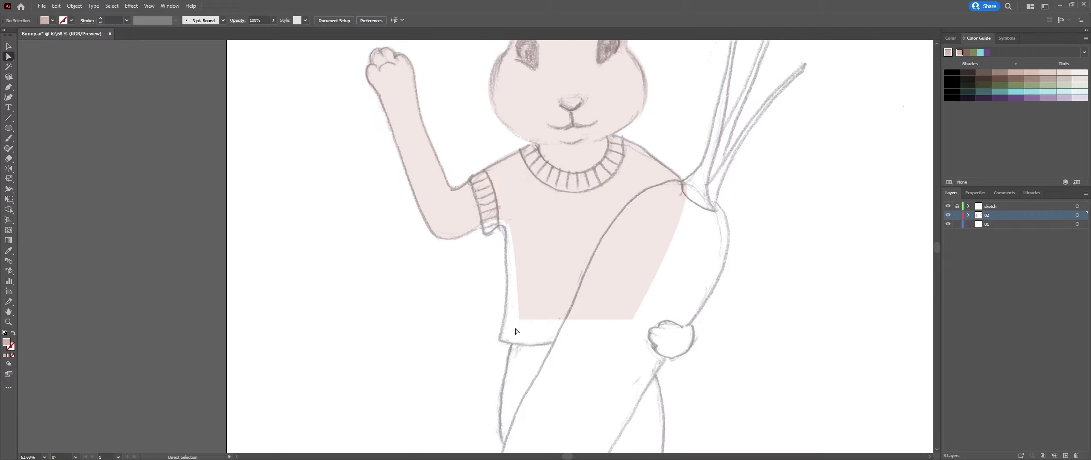
key(a)
Step: Trace and close the left leg shape, curving around the toe and heel
scroll(548, 262, up, 2)
scroll(549, 263, down, 2)
key(p)
click(527, 115)
scroll(518, 436, down, 4)
mouse_move(520, 333)
mouse_down()
mouse_move(516, 358)
mouse_move(465, 361)
mouse_up()
drag(467, 376, 482, 377)
click(517, 372)
drag(542, 348, 554, 340)
drag(548, 301, 559, 268)
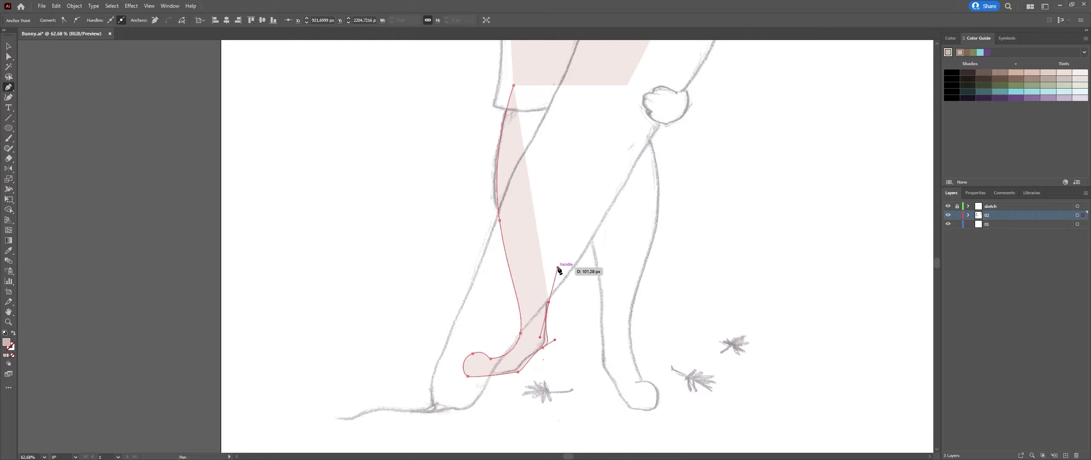
click(574, 191)
click(573, 86)
click(513, 85)
key(a)
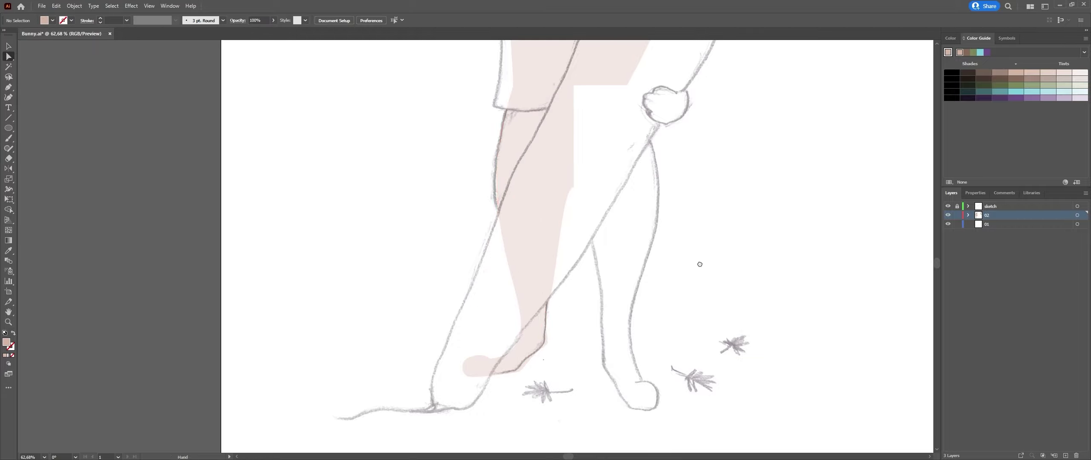
Step: Nudge the left foot's bottom anchor to fit the sketch, then fit the page in view
scroll(453, 402, up, 1)
click(452, 402)
scroll(462, 430, up, 3)
drag(462, 411, 419, 410)
scroll(421, 381, down, 2)
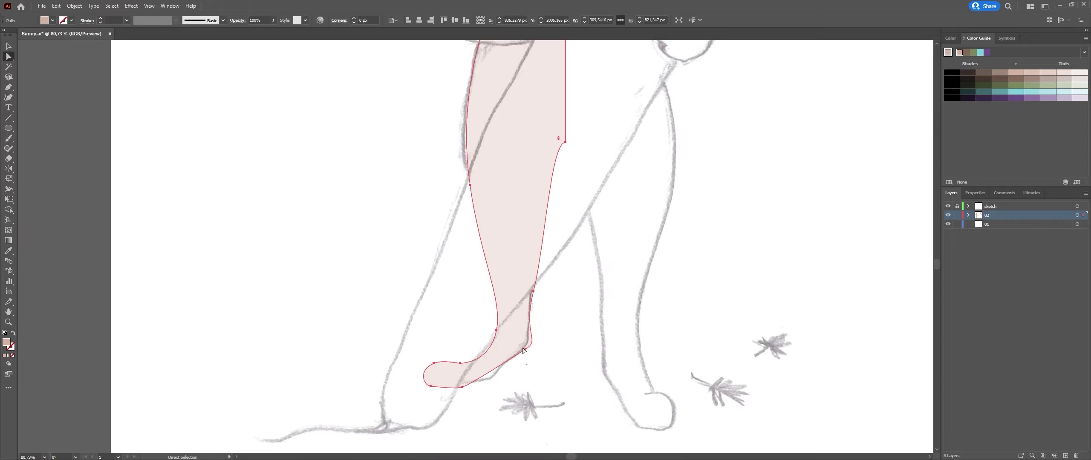
click(569, 374)
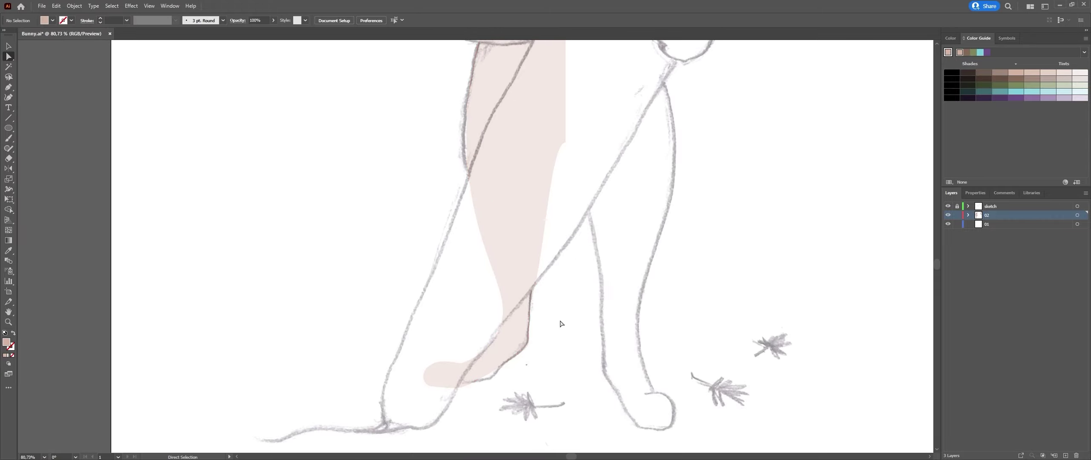
key(ctrl+0)
key(v)
Step: Outline the right leg from the hem down around the foot and up its inner edge
key(p)
scroll(570, 369, up, 2)
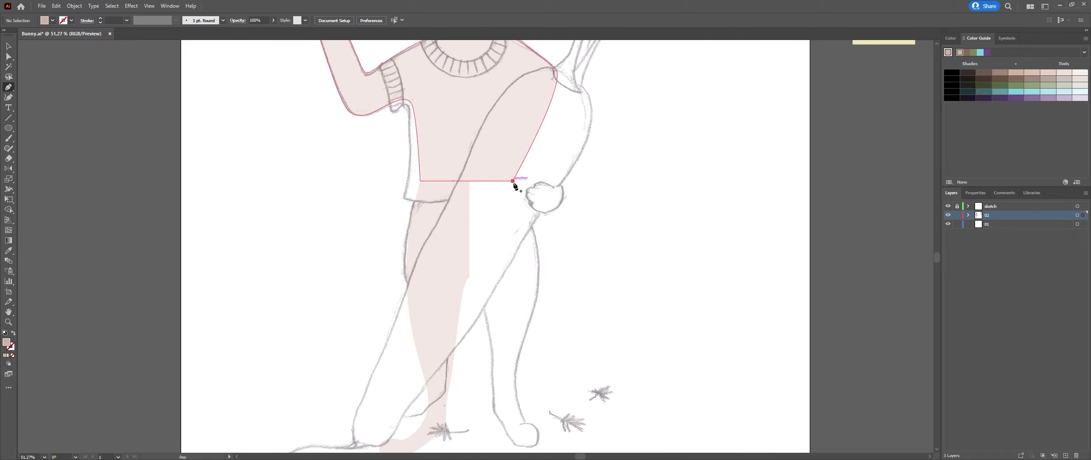
click(512, 181)
drag(537, 265, 536, 311)
drag(512, 384, 528, 425)
scroll(527, 426, down, 2)
drag(546, 367, 533, 370)
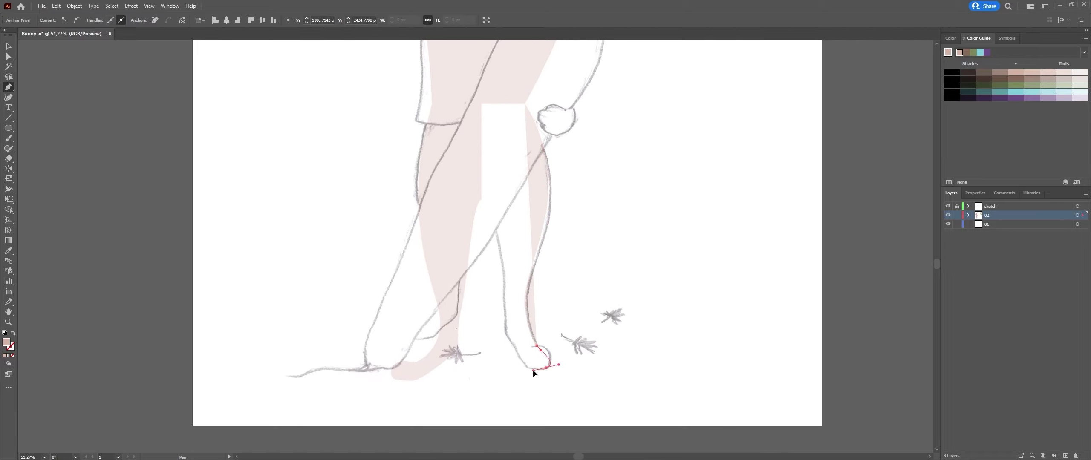
scroll(523, 365, up, 5)
scroll(462, 292, down, 2)
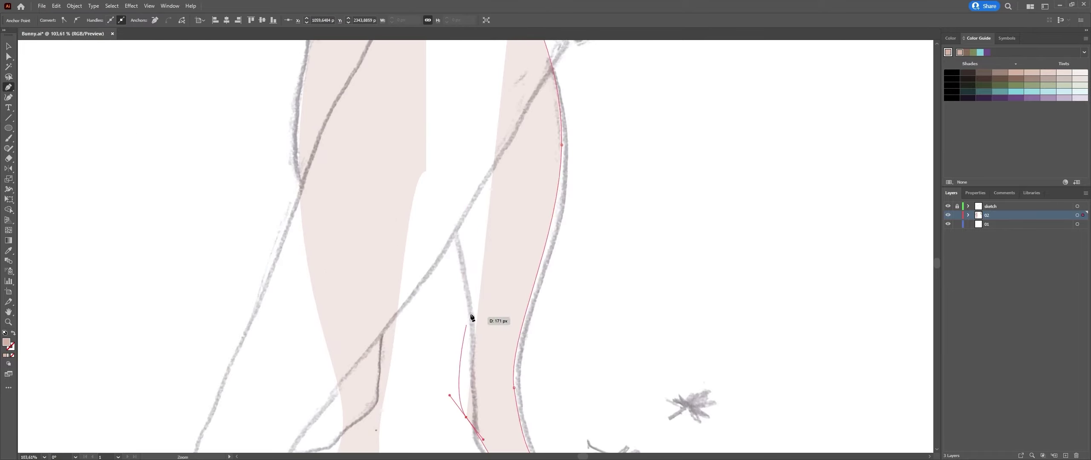
drag(486, 410, 473, 339)
drag(443, 270, 422, 271)
scroll(609, 249, down, 6)
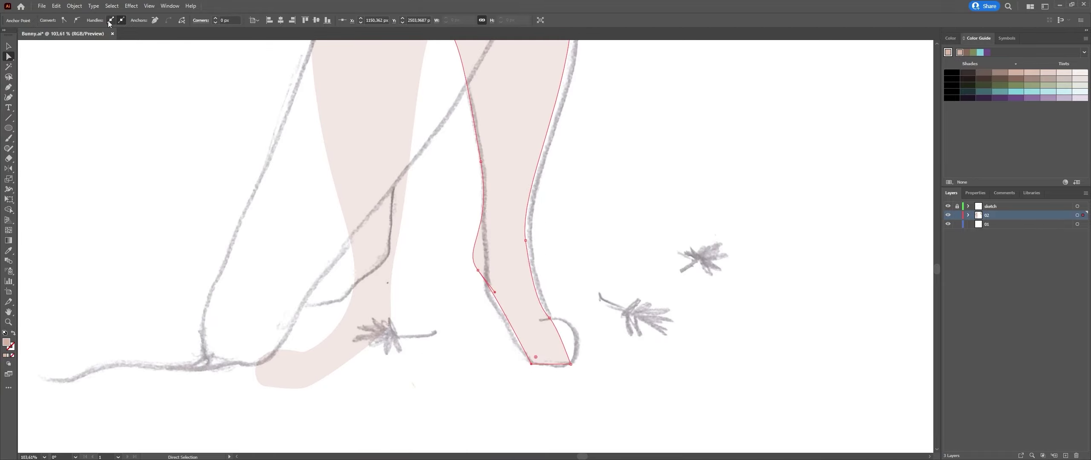
click(591, 360)
Step: Draw a small shape around the right toe and fit the page in view
key(p)
click(537, 322)
drag(578, 324, 587, 334)
drag(570, 364, 547, 365)
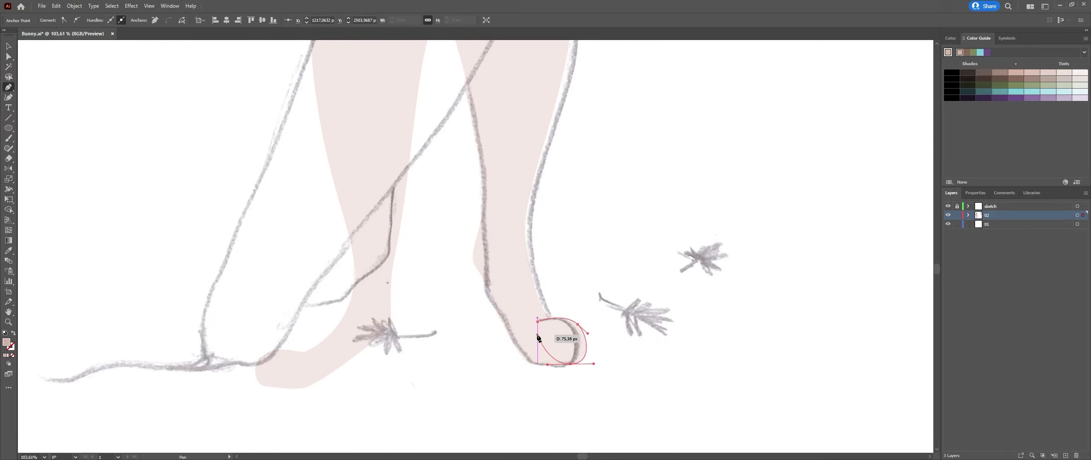
key(v)
key(ctrl+0)
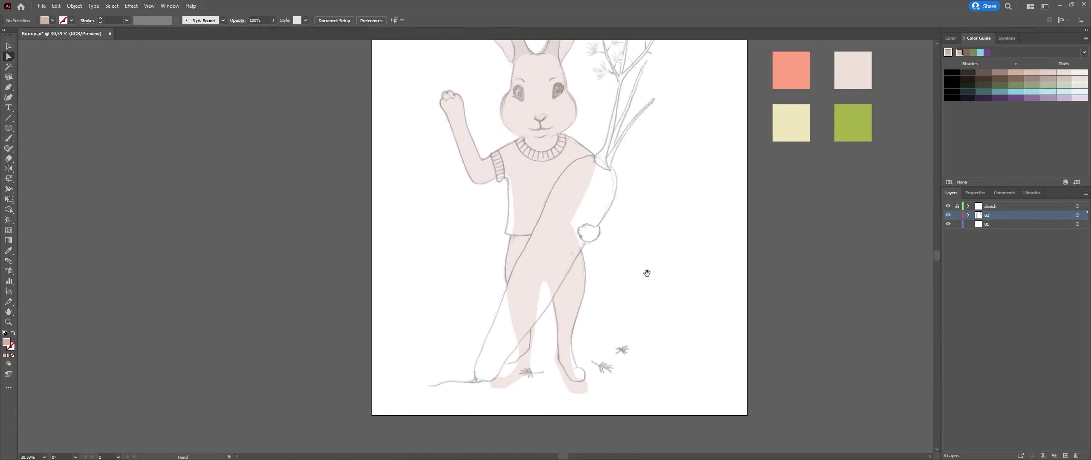
scroll(579, 369, up, 5)
Step: Select an anchor on the right foot with Direct Selection, then deselect everything
key(a)
click(521, 352)
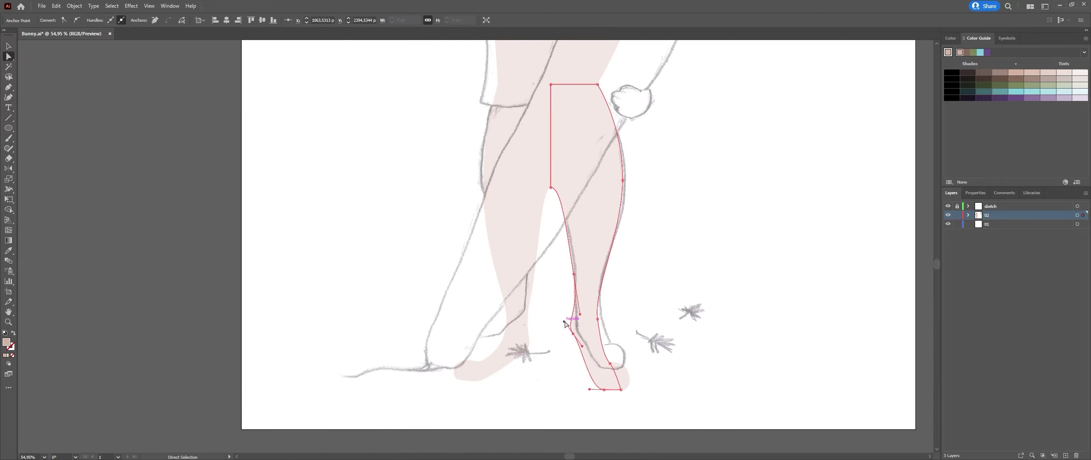
key(ctrl+shift+a)
scroll(596, 280, down, 1)
Step: Pen the carrot outline from near the shoulder down its edge and around the tip
key(p)
scroll(604, 310, up, 3)
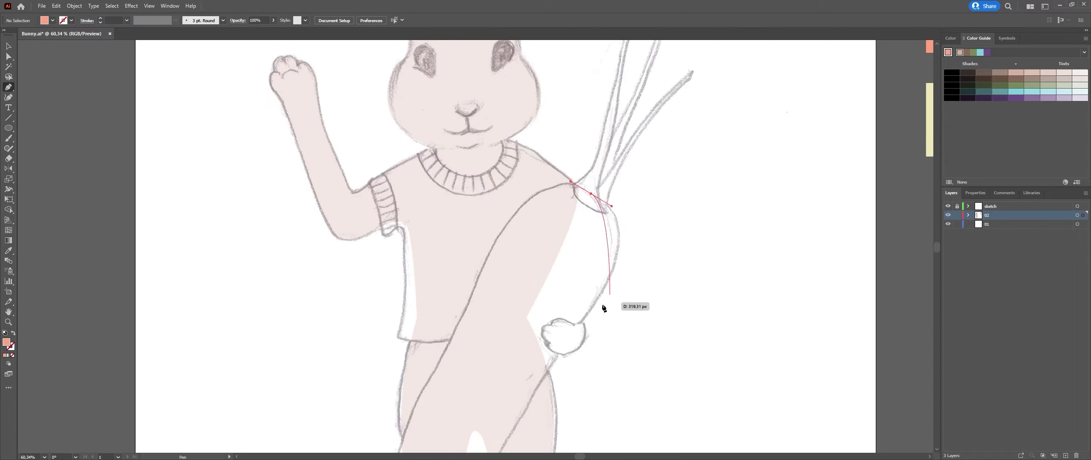
click(603, 310)
scroll(525, 409, up, 2)
click(525, 260)
click(479, 319)
click(450, 360)
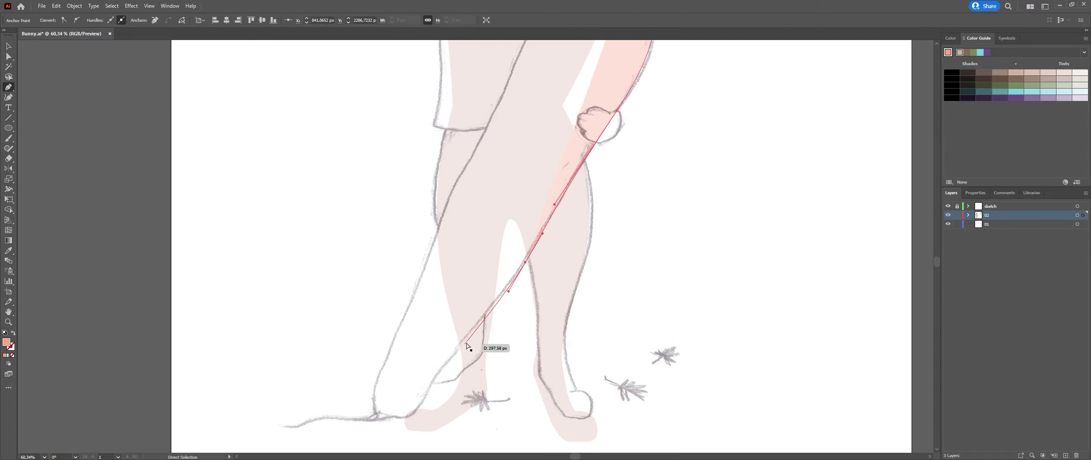
drag(425, 394, 415, 409)
scroll(401, 399, up, 3)
drag(459, 317, 440, 296)
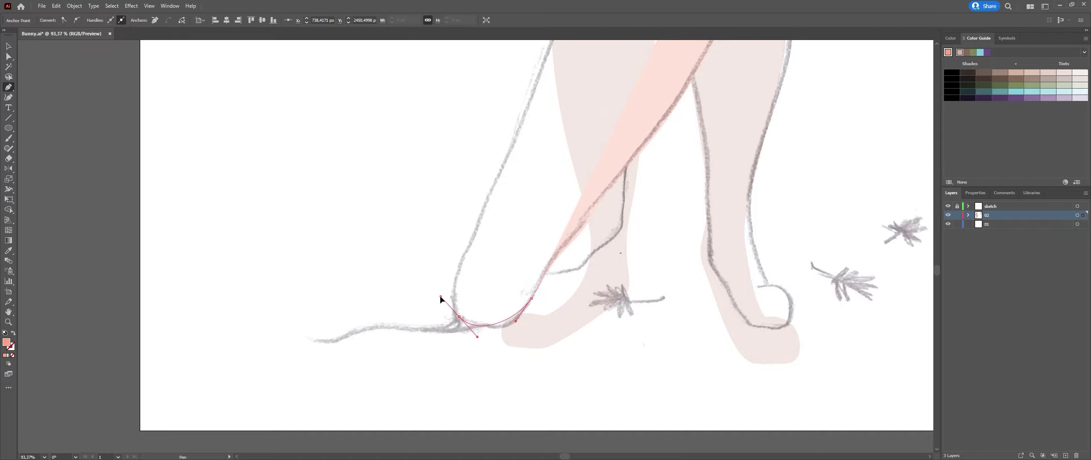
Step: Add a curved anchor at the carrot's lower end and extend it into a thin root tail
scroll(487, 190, up, 5)
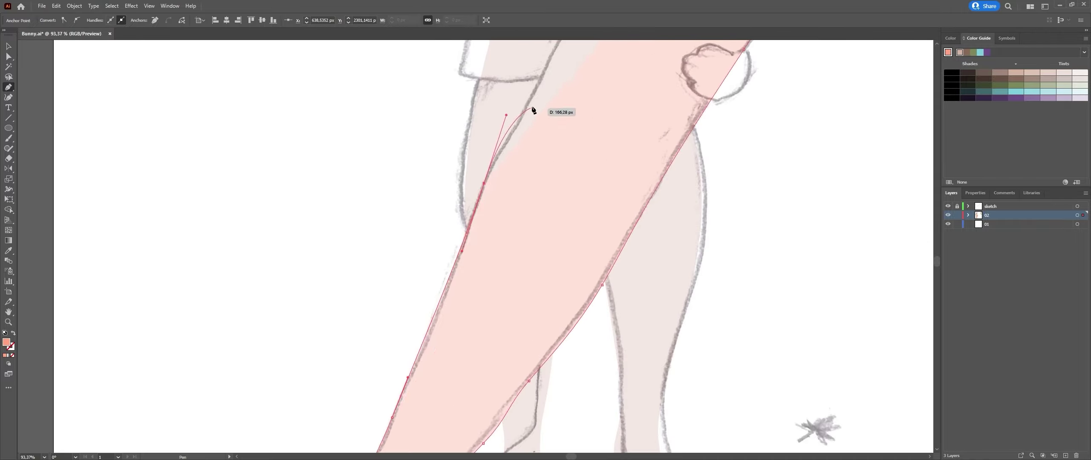
scroll(536, 107, up, 5)
mouse_move(488, 233)
mouse_down()
mouse_move(506, 184)
mouse_move(718, 183)
mouse_up()
scroll(506, 184, down, 4)
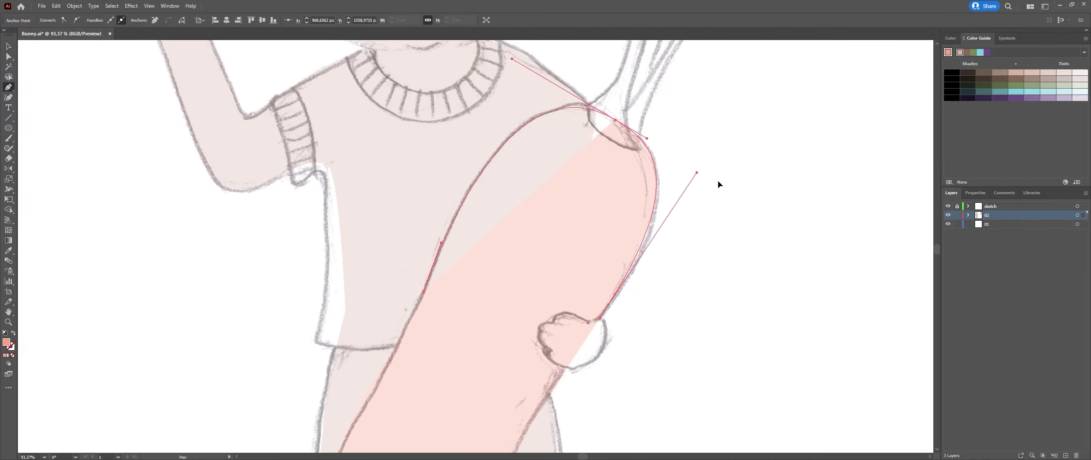
scroll(719, 183, down, 2)
scroll(474, 379, up, 5)
drag(471, 331, 480, 351)
drag(389, 350, 375, 362)
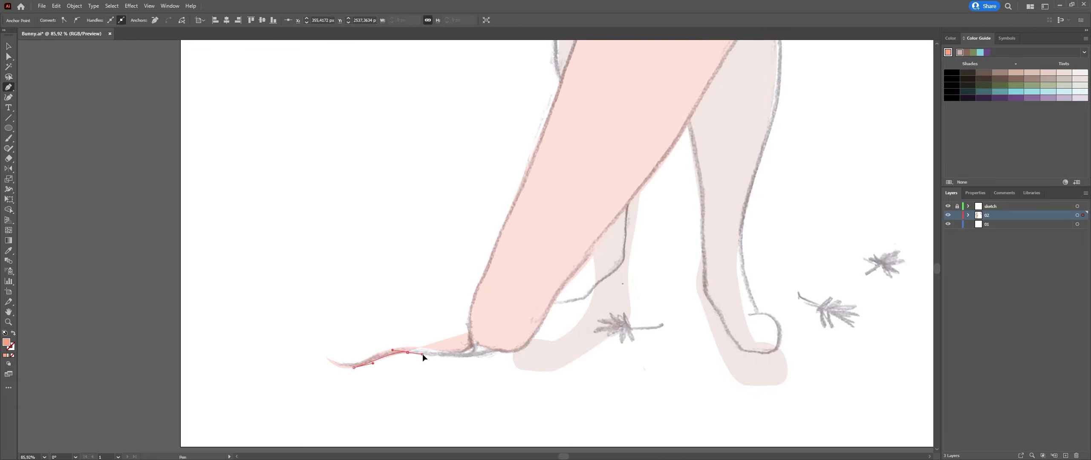
scroll(476, 337, down, 3)
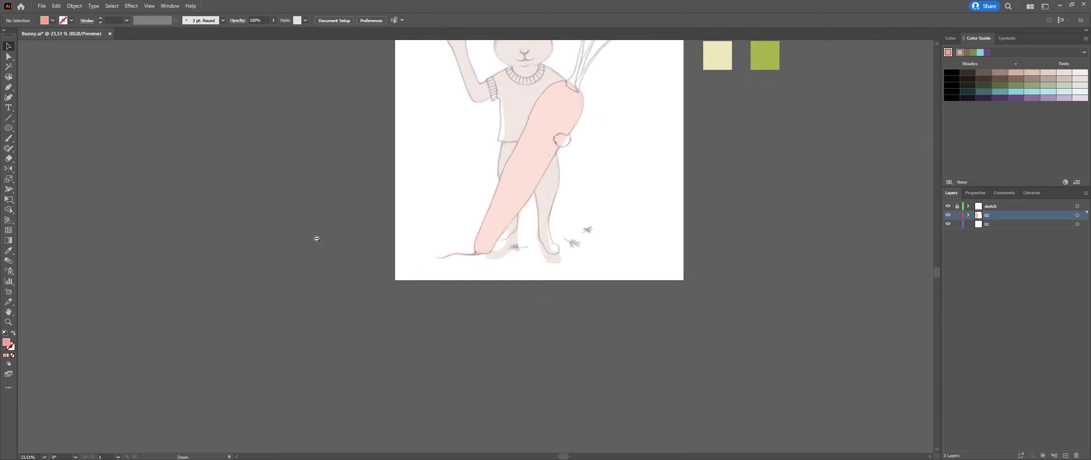
scroll(316, 236, up, 3)
Step: With a light green fill, trace the carrot stem up the left and upper branches
click(490, 322)
drag(536, 288, 550, 257)
drag(571, 140, 575, 180)
scroll(576, 180, up, 5)
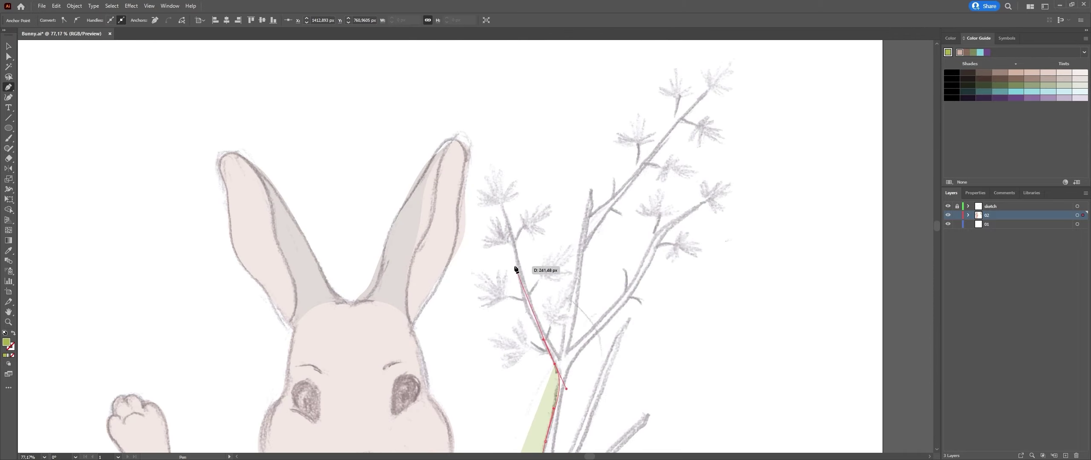
click(499, 199)
click(560, 358)
drag(577, 265, 588, 197)
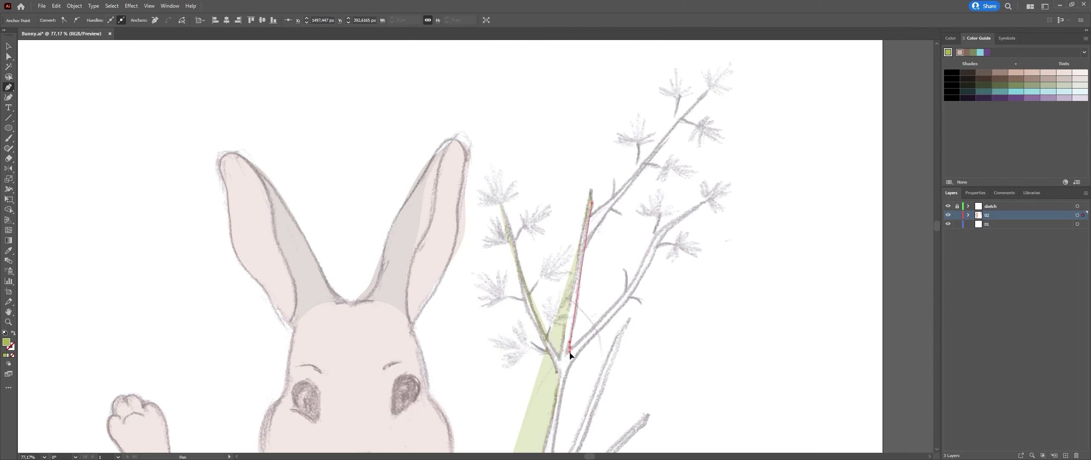
click(592, 215)
click(629, 180)
click(651, 152)
click(709, 88)
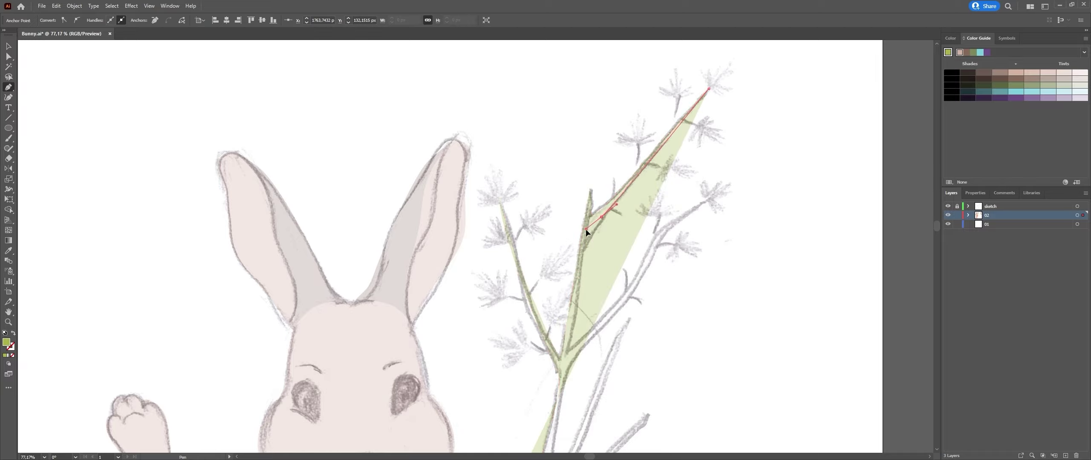
Step: Trace the right branch and back down the stem, closing the green stem shape
click(587, 245)
click(573, 285)
click(575, 317)
click(620, 299)
click(709, 200)
click(655, 247)
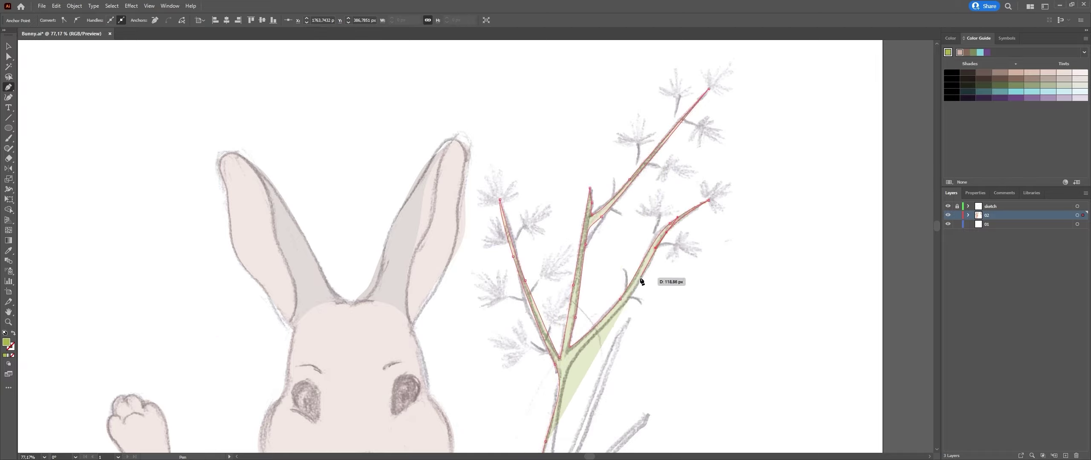
scroll(567, 369, down, 5)
click(584, 374)
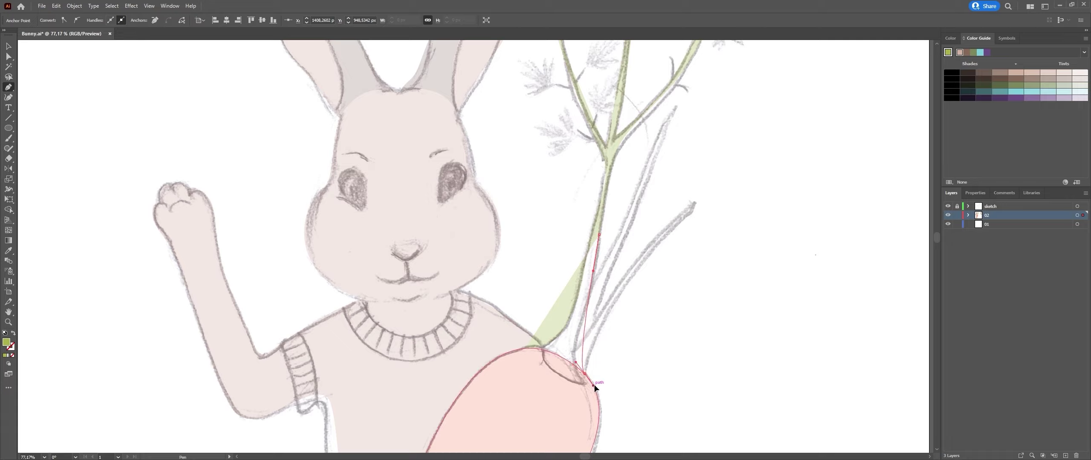
click(527, 349)
Step: Refine the stem's base and right-branch anchors and remove a stray anchor
key(a)
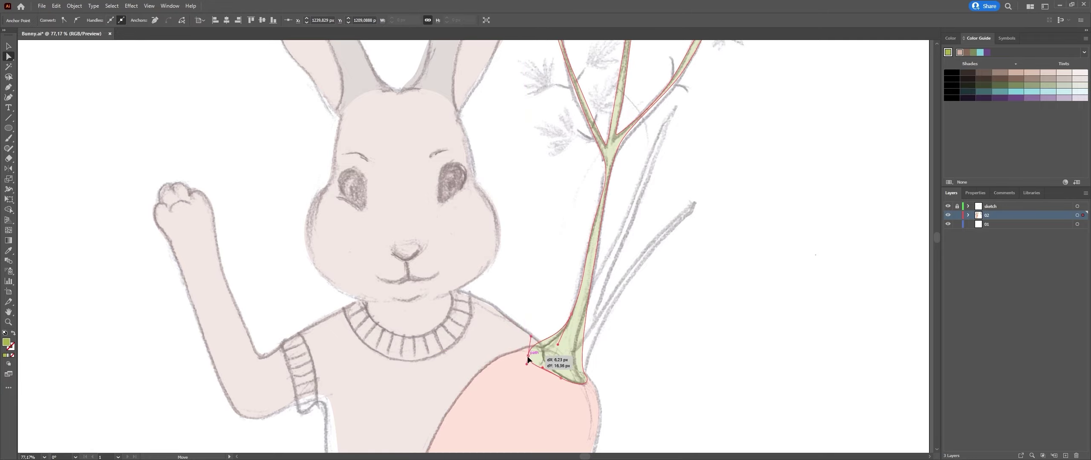
scroll(585, 373, up, 3)
drag(451, 320, 463, 327)
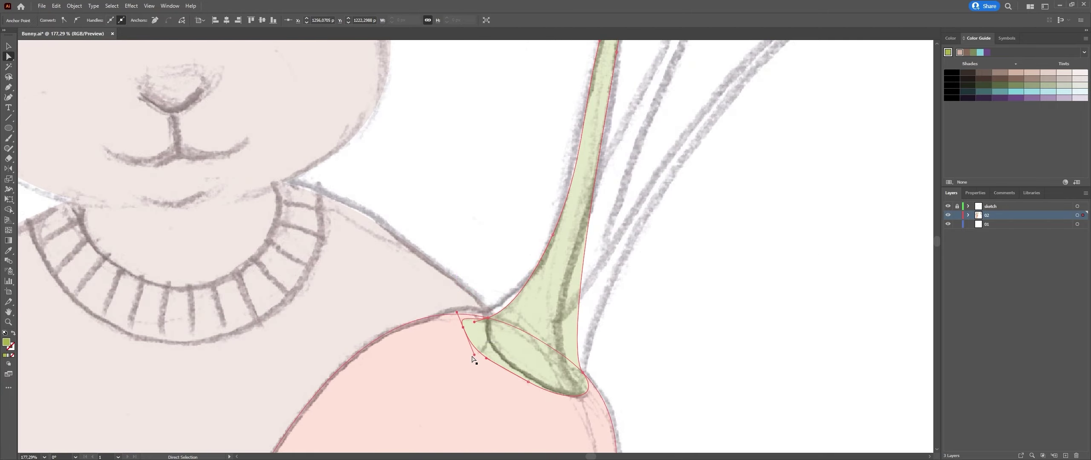
key(ctrl+y)
click(488, 318)
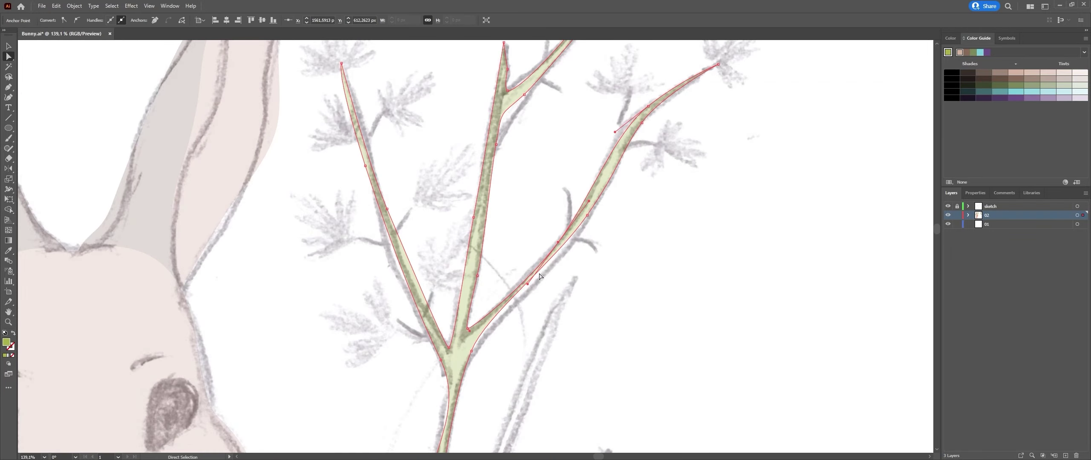
drag(539, 271, 574, 228)
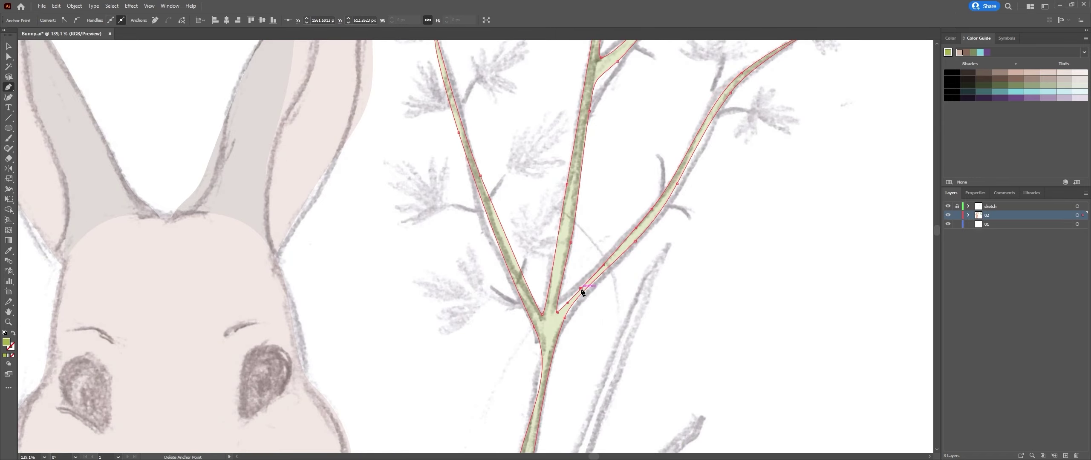
click(581, 289)
Step: Move the new stem's tip anchor up-right and return to full-colour preview
key(a)
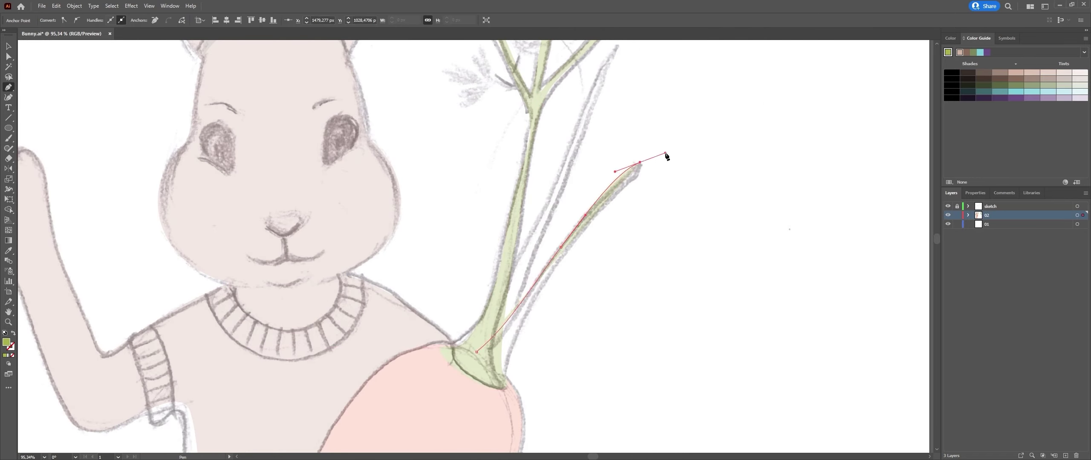
key(a)
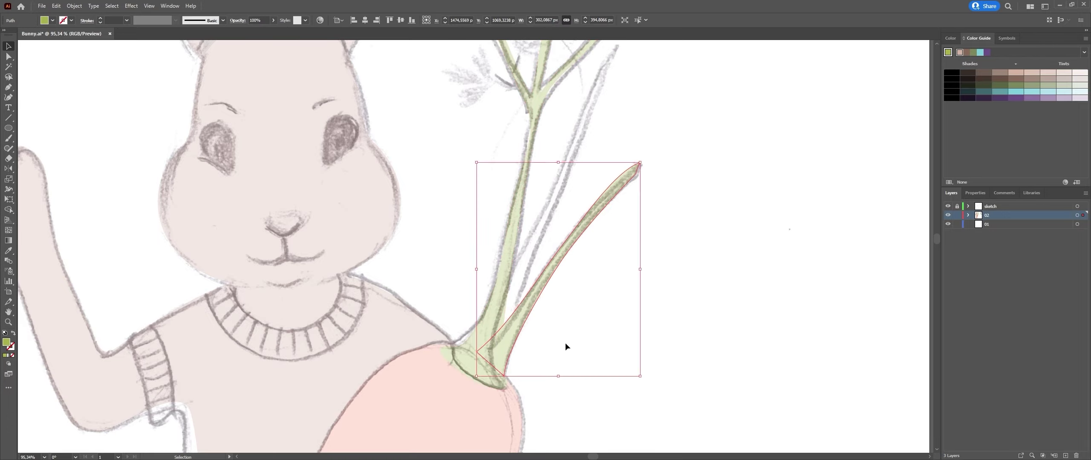
key(ctrl+y)
drag(569, 238, 592, 214)
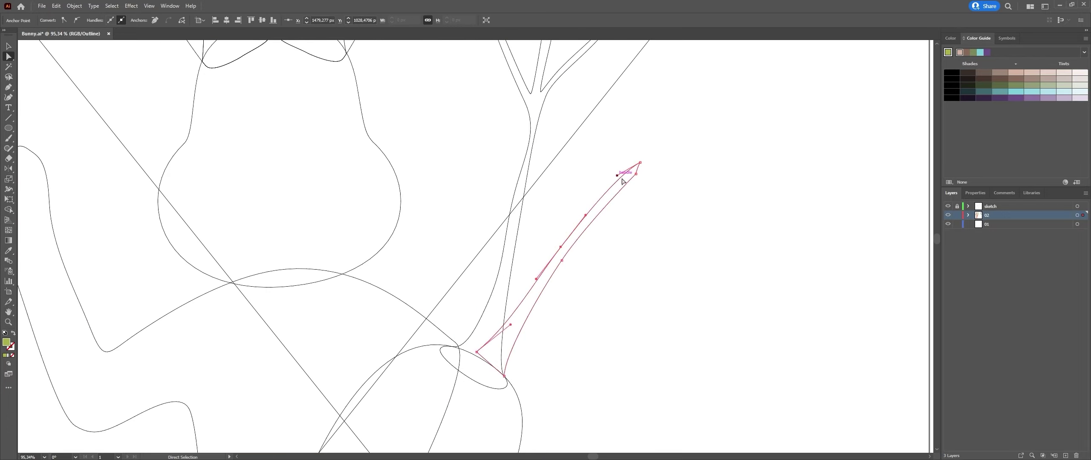
scroll(623, 182, up, 2)
click(627, 270)
key(ctrl+y)
Step: Add a second stem shape at the carrot top and begin outlining the shirt sleeve
click(487, 359)
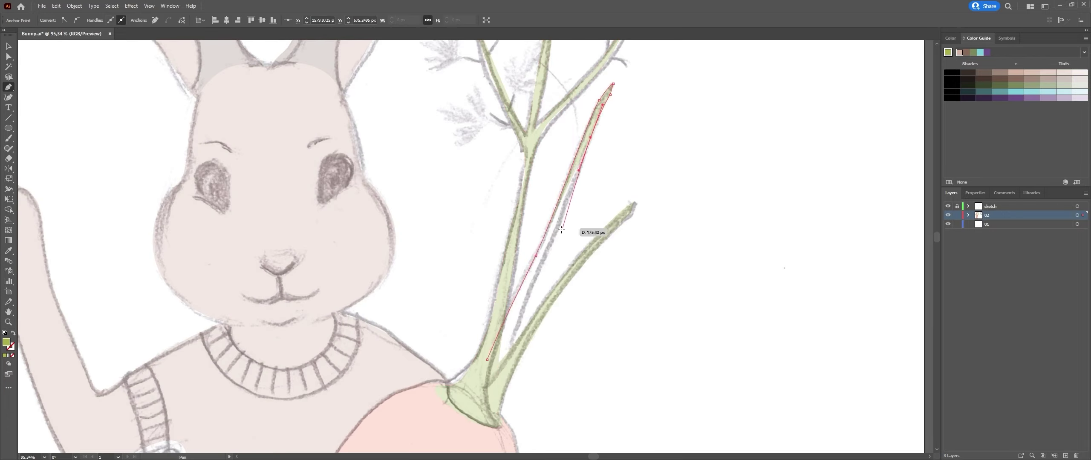
click(487, 359)
scroll(544, 242, down, 2)
click(393, 244)
Step: Finish the shirt outline along the sleeve, side and bottom, and close it
drag(409, 299, 414, 303)
drag(424, 290, 433, 294)
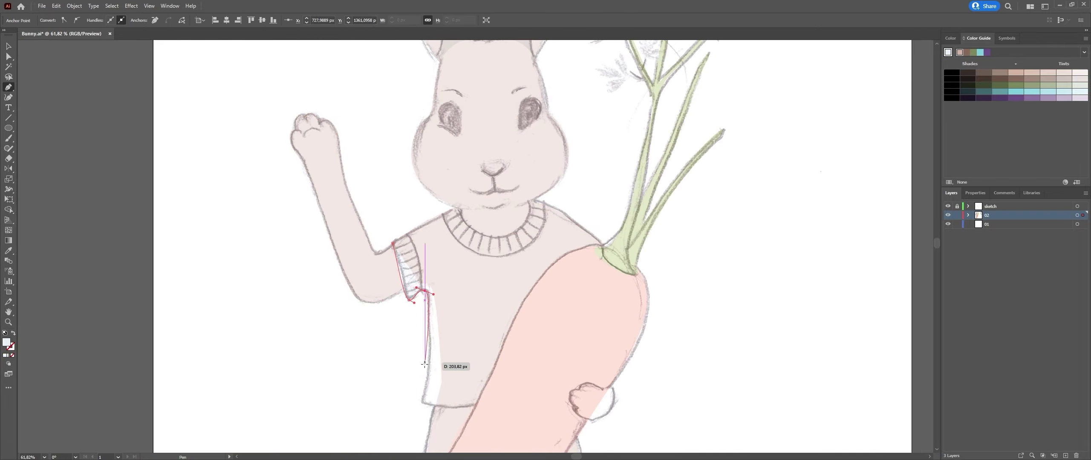
drag(577, 400, 586, 399)
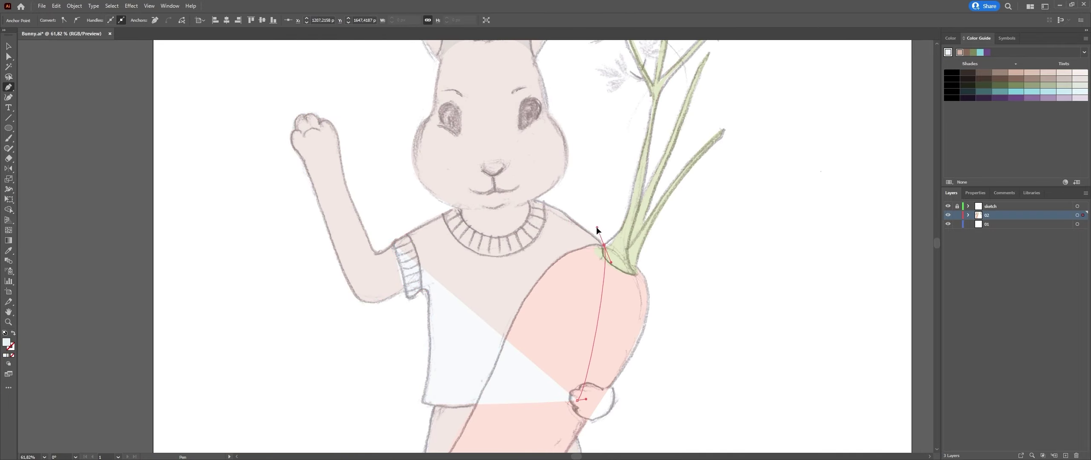
click(392, 243)
Step: Use Shape Builder to remove the neckline point and extra arm piece, merging the shirt
key(shift+m)
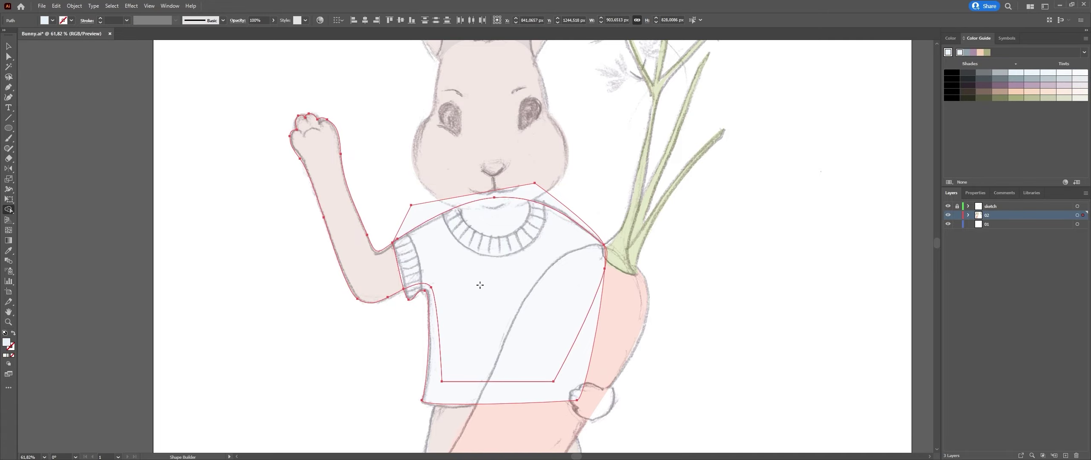
alt+click(511, 194)
alt+click(324, 192)
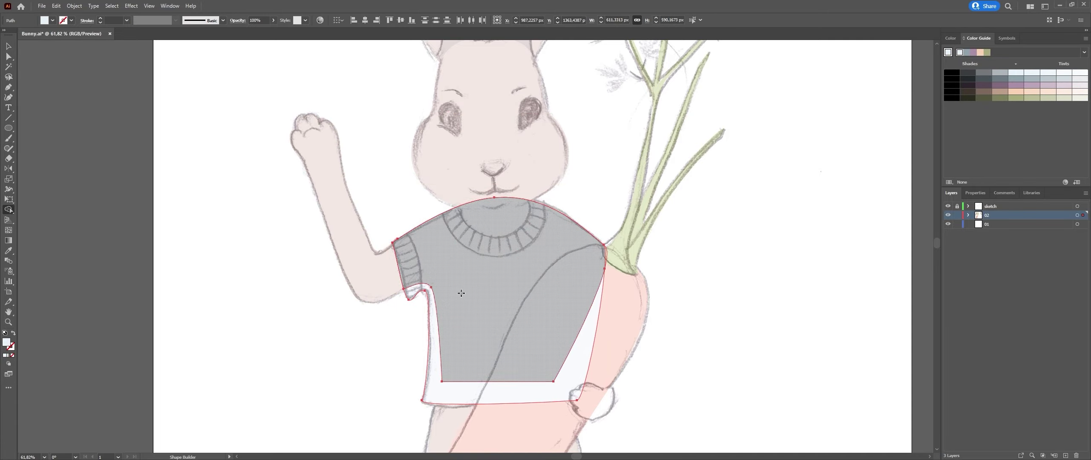
click(460, 293)
key(v)
key(ctrl+shift+a)
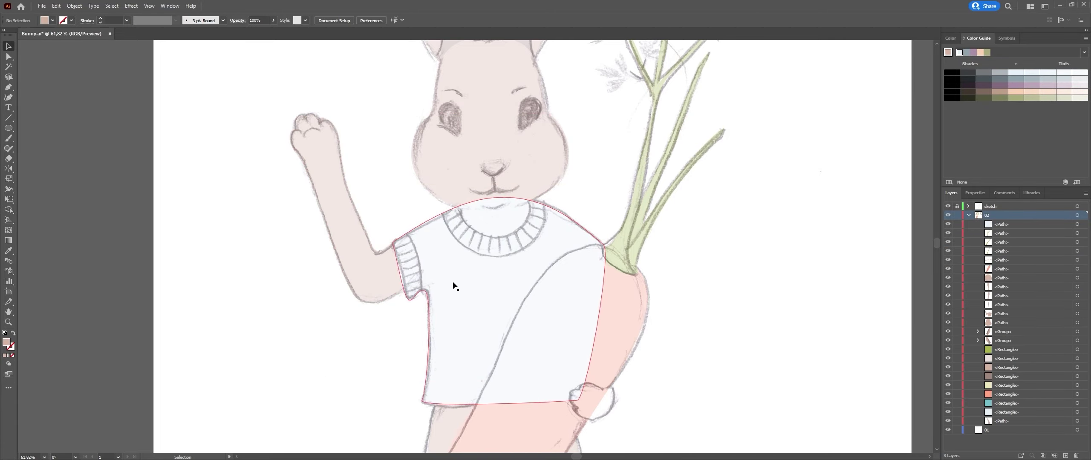
Step: Cut the neck region out of the shirt with Shape Builder
scroll(503, 162, up, 2)
drag(463, 166, 536, 209)
key(shift+m)
alt+click(493, 230)
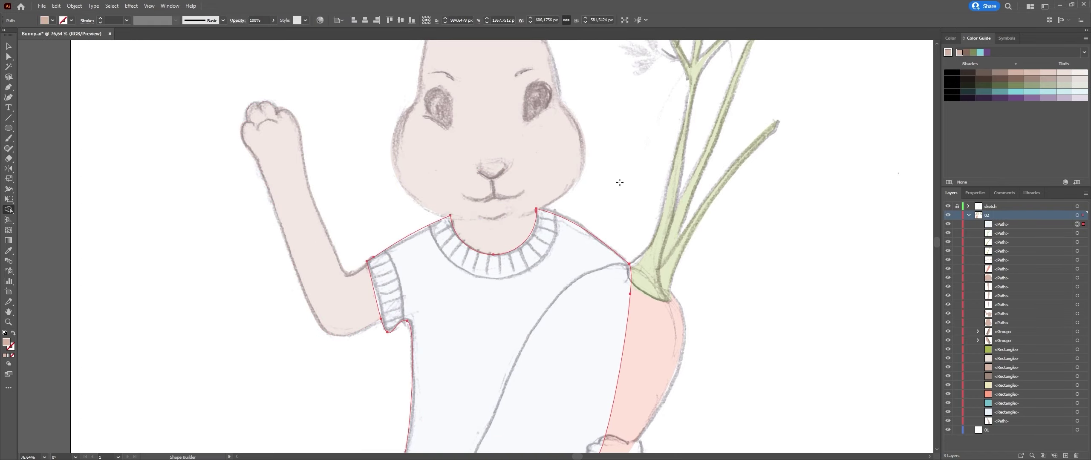
key(v)
key(ctrl+shift+a)
Step: Draw a circle over the neck, split it from the shirt, and fill the collar teal
scroll(506, 267, up, 1)
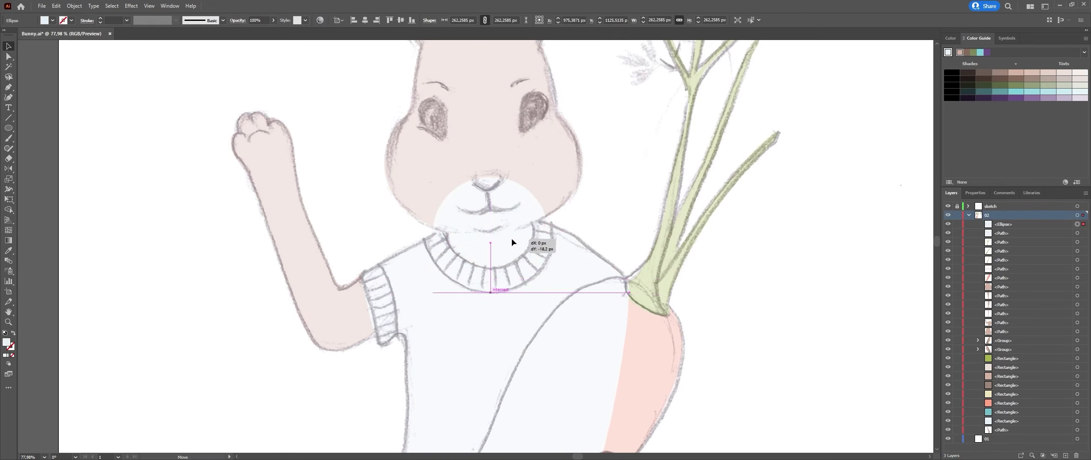
drag(490, 235, 555, 293)
key(v)
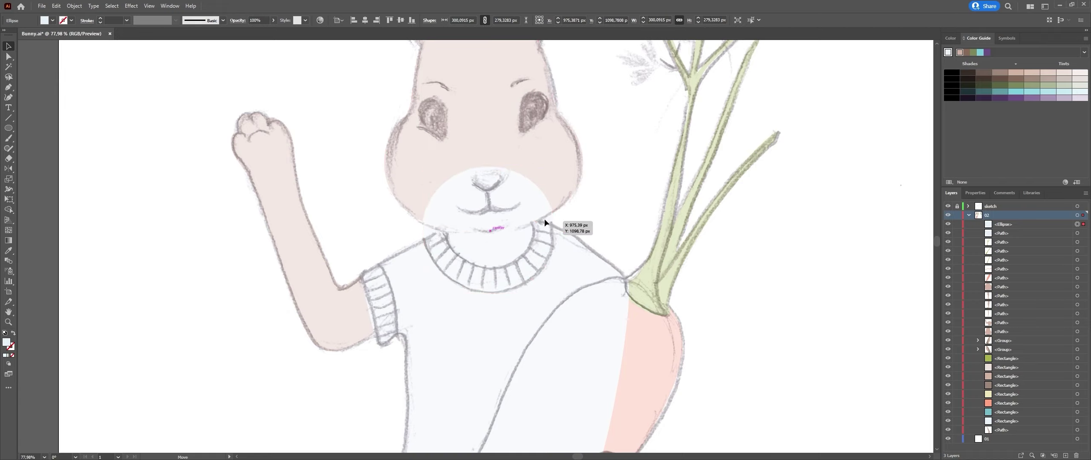
drag(544, 222, 556, 233)
shift+click(384, 301)
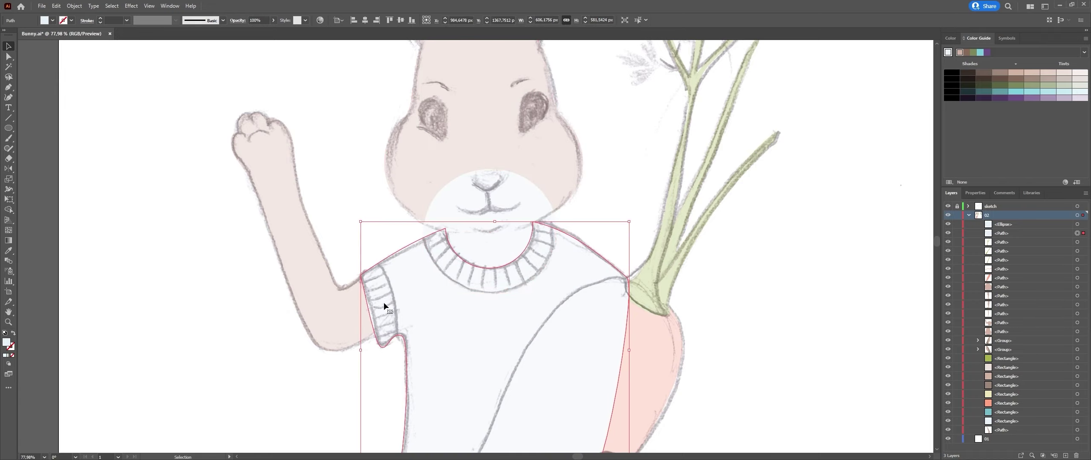
key(shift+m)
click(491, 239)
ctrl+alt+click(545, 267)
Step: Close the sleeve cuff outline and give it a teal fill
scroll(633, 175, up, 2)
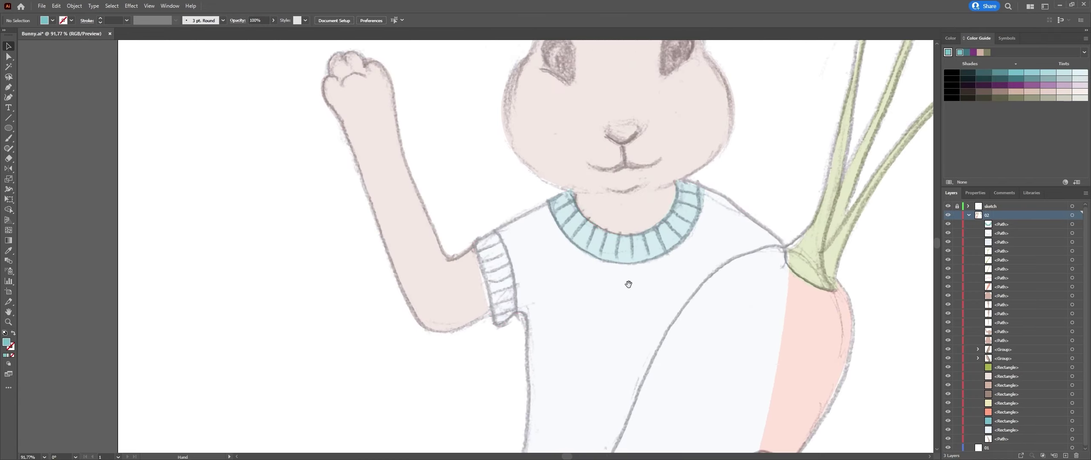
key(p)
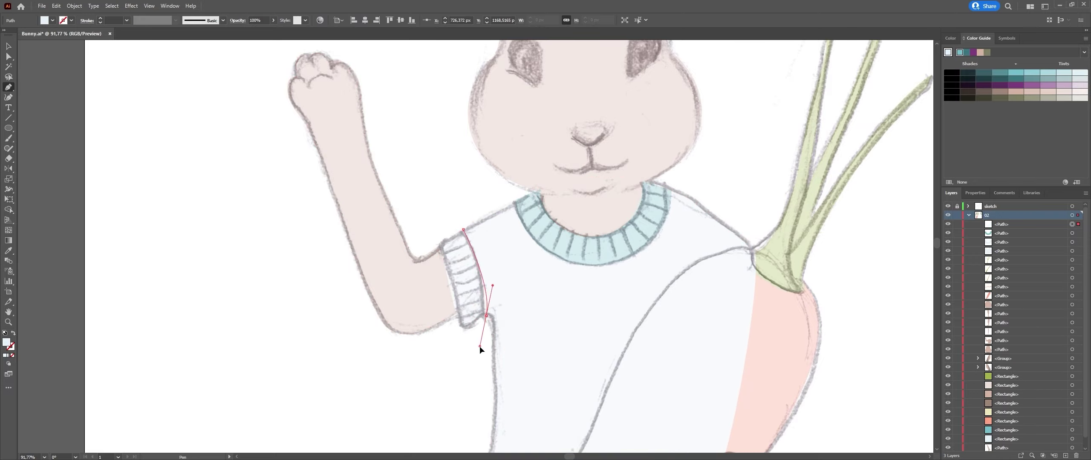
key(v)
click(517, 275)
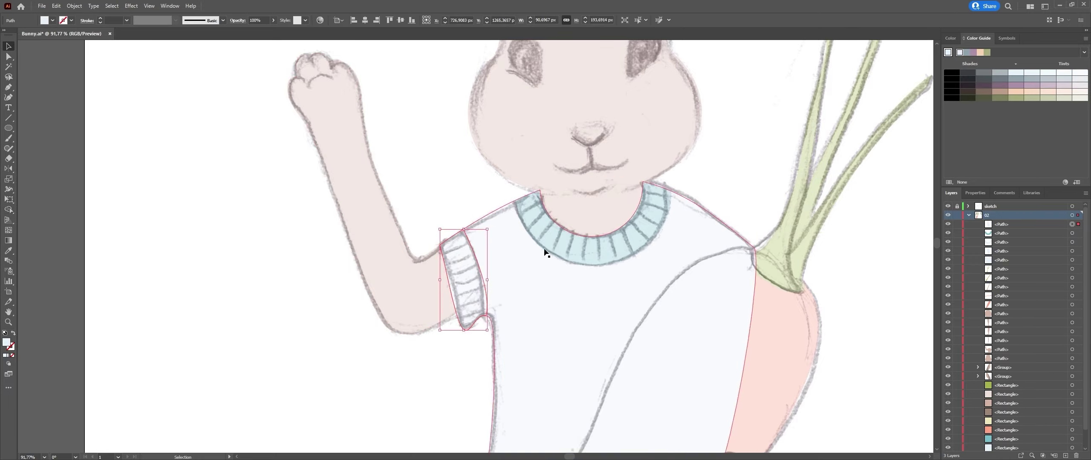
key(ctrl+0)
scroll(589, 273, up, 3)
scroll(588, 272, up, 2)
Step: Pen-draw a teal piece on the right shoulder, then select the shirt shape
key(p)
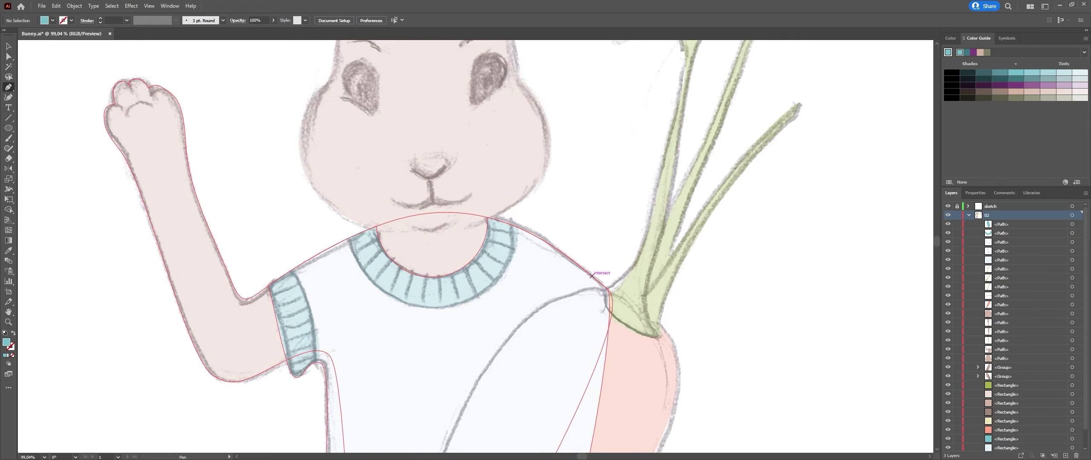
click(592, 269)
click(624, 289)
drag(577, 374, 558, 375)
click(591, 269)
key(v)
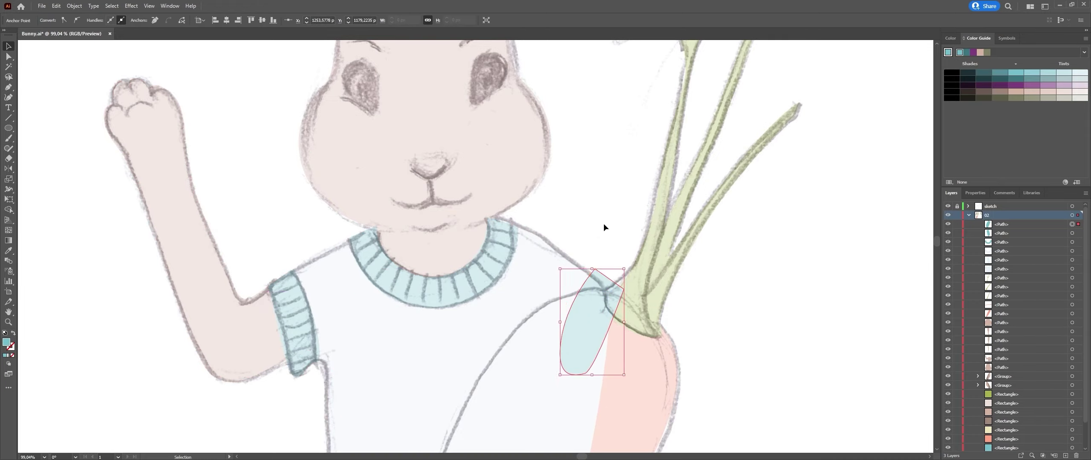
click(575, 315)
key(ctrl+0)
Step: Trace the paw over the carrot and reshape its upper-left curve
scroll(628, 247, up, 3)
key(p)
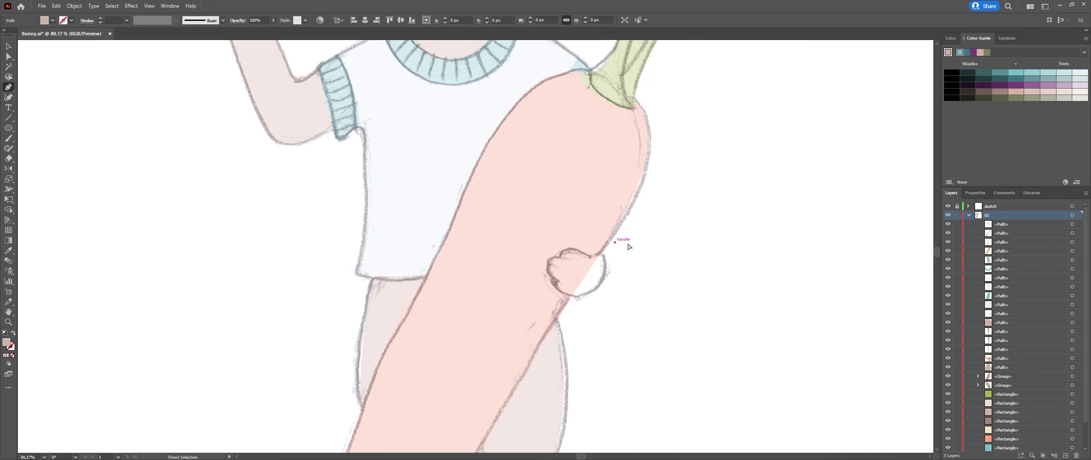
ctrl+click(628, 247)
drag(571, 294, 554, 294)
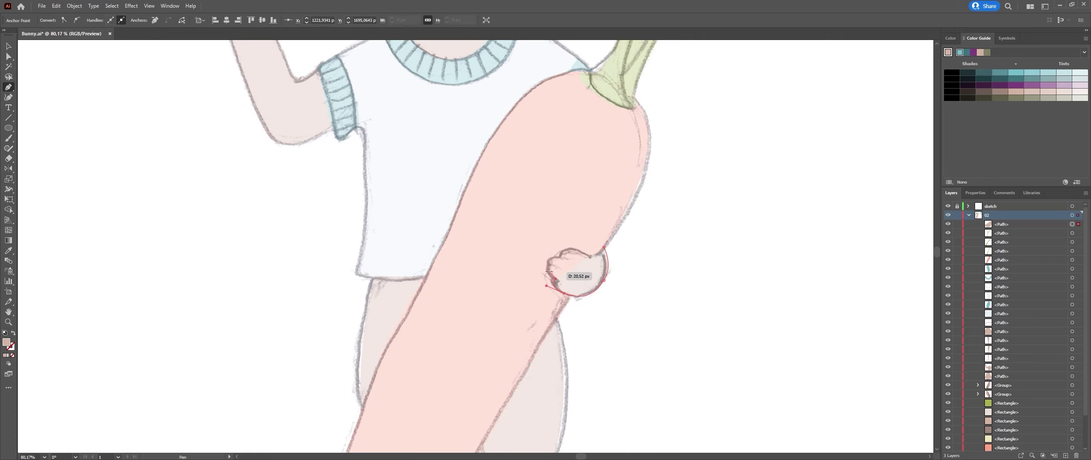
scroll(555, 266, up, 3)
drag(569, 250, 580, 243)
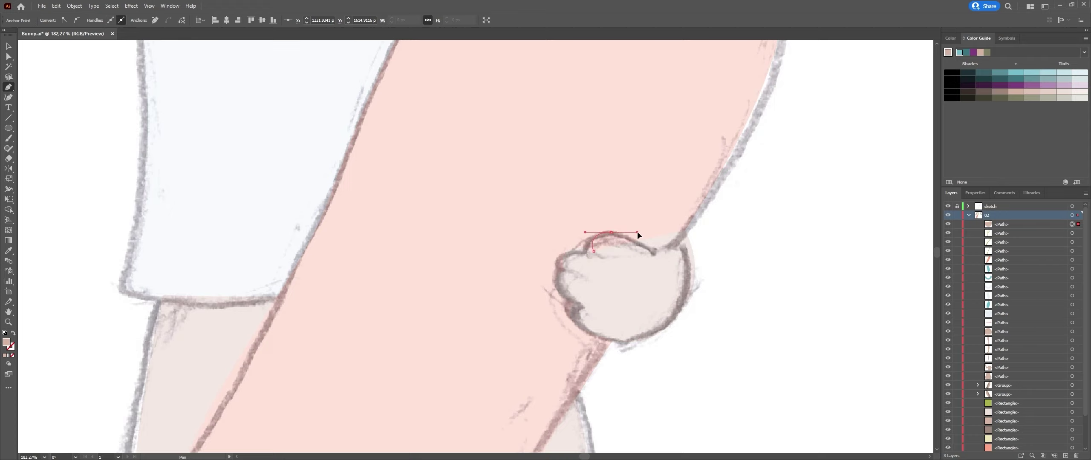
key(a)
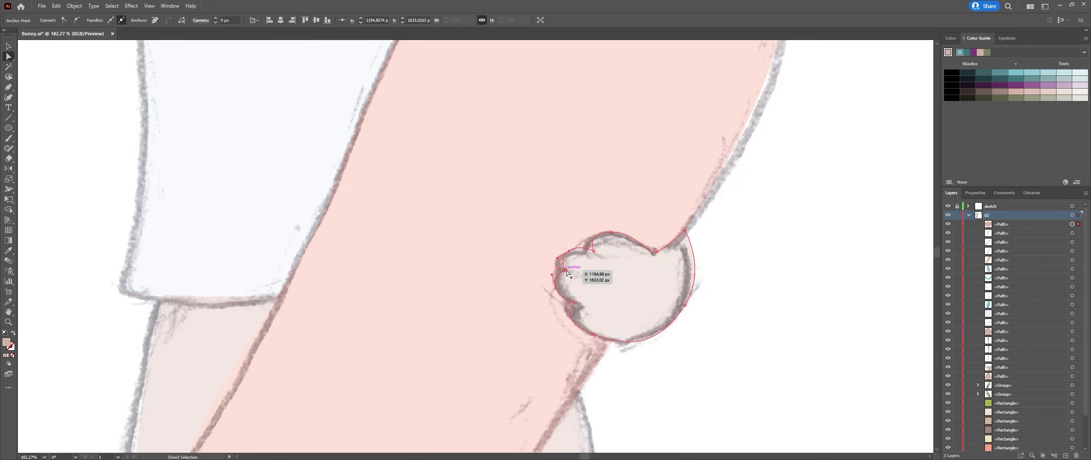
drag(565, 271, 587, 250)
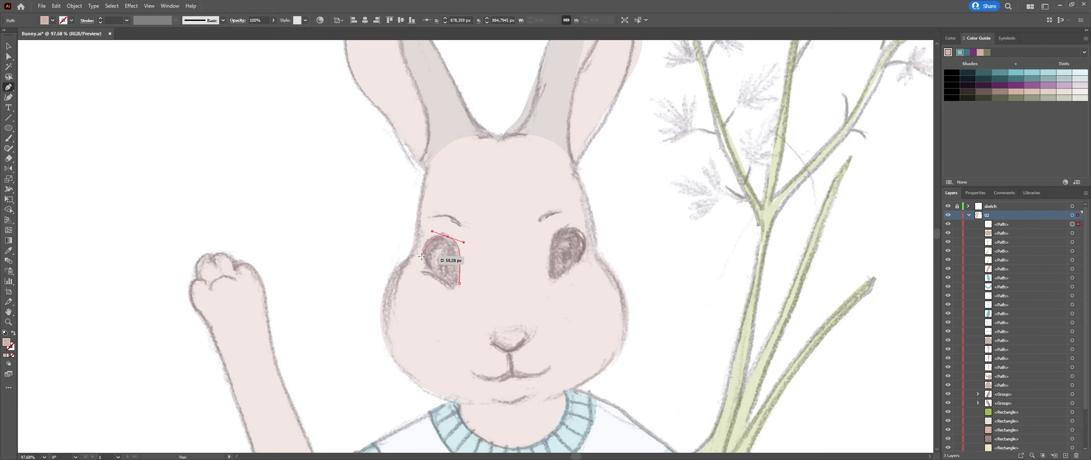
Step: Select the left eye shape and shift it slightly up and right
key(a)
click(460, 263)
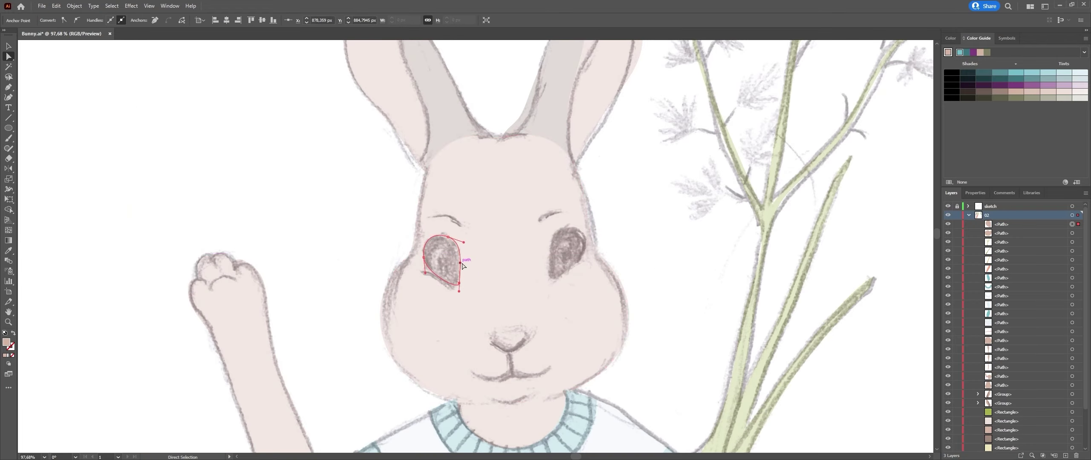
key(v)
scroll(451, 270, down, 5)
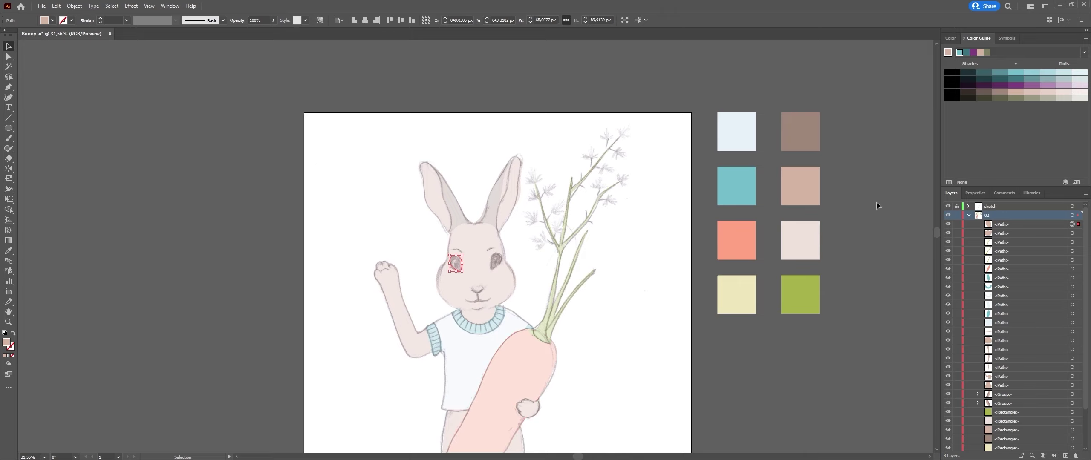
scroll(473, 247, up, 1)
scroll(473, 248, up, 1)
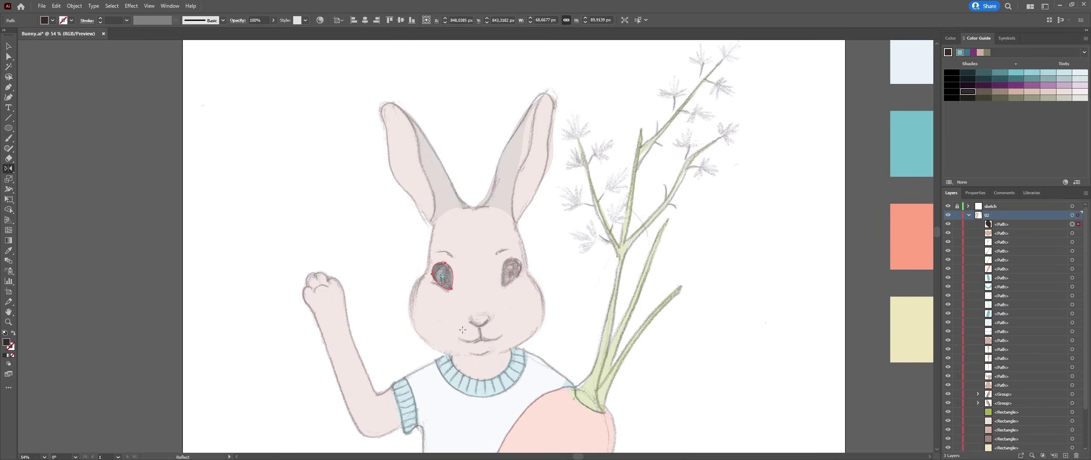
drag(510, 278, 534, 279)
scroll(509, 267, up, 2)
scroll(506, 252, down, 7)
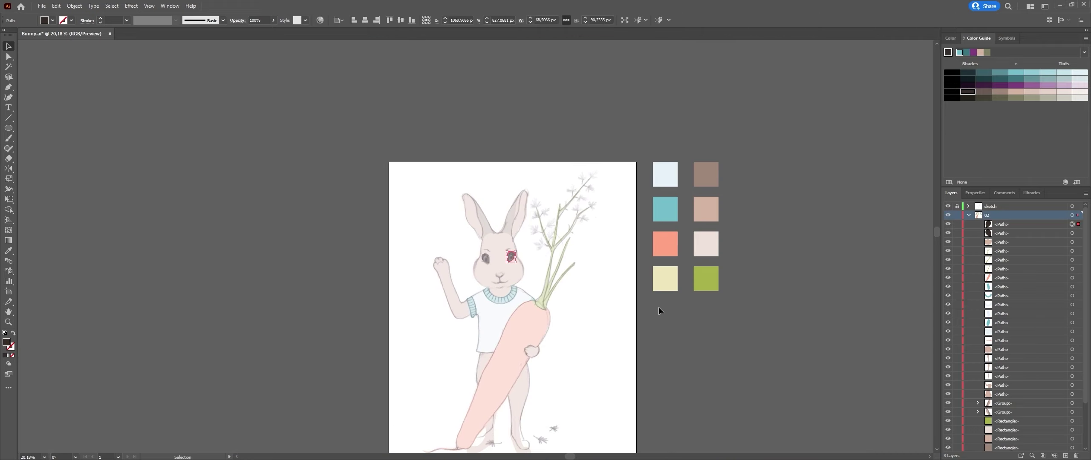
scroll(576, 346, up, 5)
Step: Enlarge the nose and tilt it slightly using its bounding box
key(ctrl+y)
key(ctrl+y)
scroll(490, 332, up, 3)
click(471, 316)
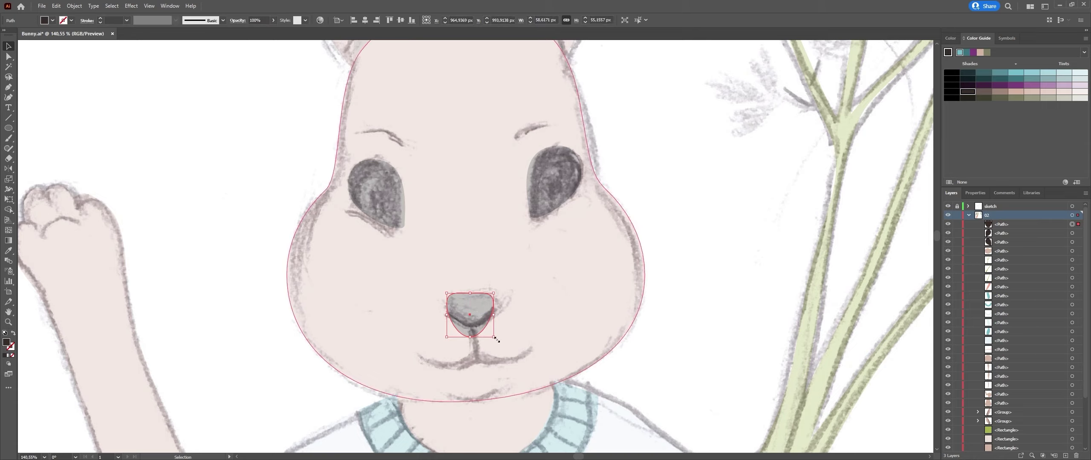
mouse_move(494, 338)
mouse_down()
mouse_move(512, 340)
mouse_move(548, 314)
mouse_up()
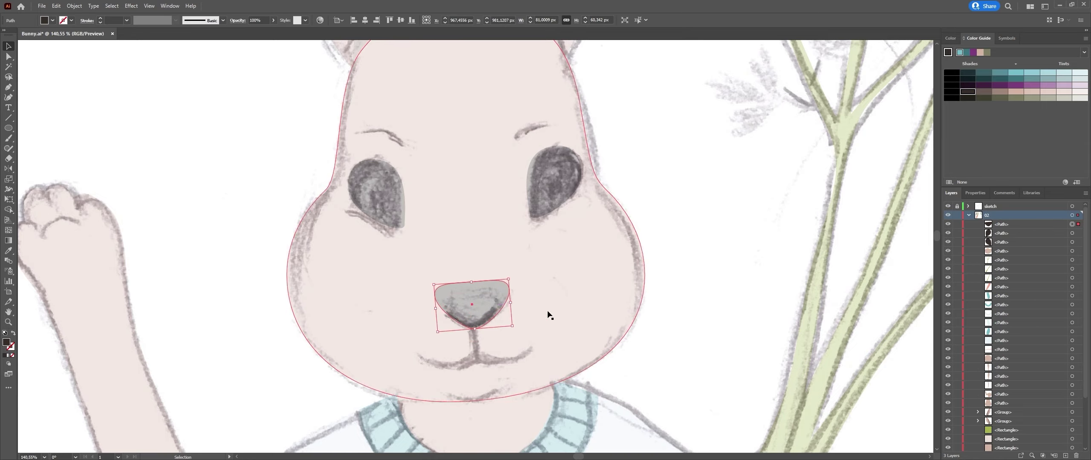
scroll(469, 299, down, 7)
scroll(494, 343, up, 6)
Step: Duplicate the oval to the right and reshape the copy's bottom curve
scroll(494, 343, up, 2)
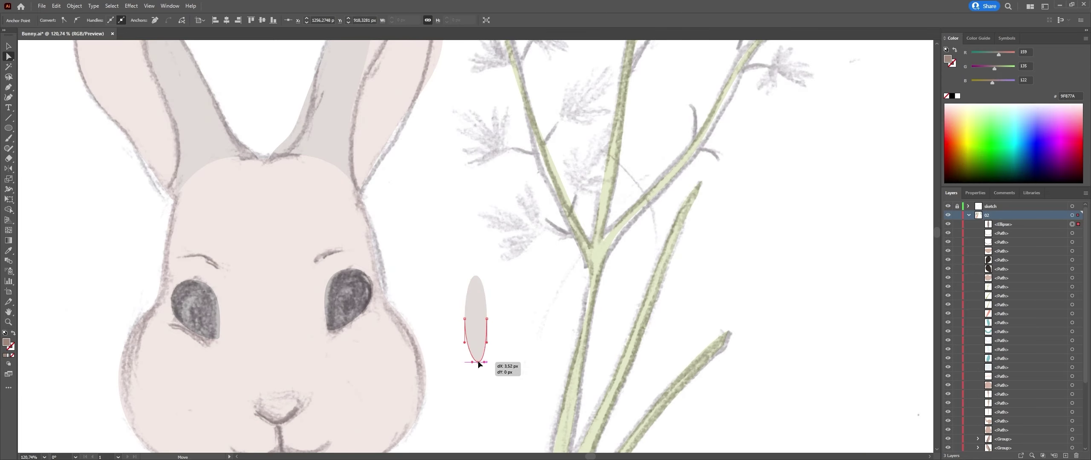
drag(482, 332, 493, 332)
scroll(493, 333, up, 5)
key(a)
scroll(496, 394, down, 1)
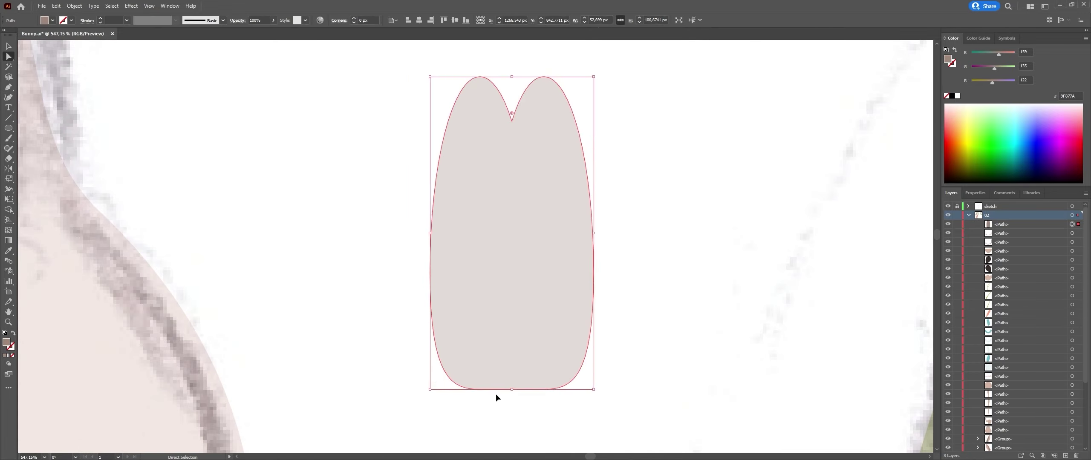
click(528, 396)
drag(527, 398, 564, 383)
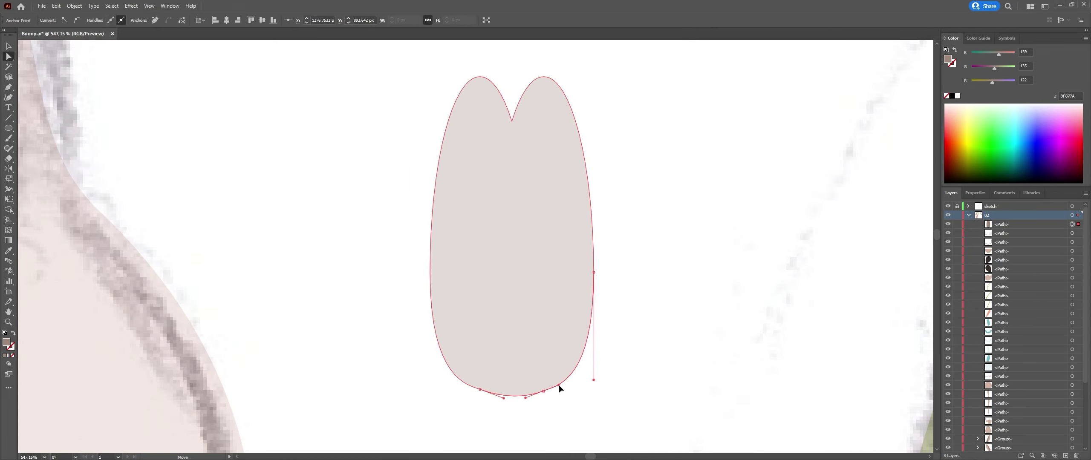
scroll(559, 385, down, 5)
scroll(426, 332, up, 3)
Step: Place a third petal oval between the others and add a curved point beneath them
key(v)
click(512, 326)
scroll(445, 317, up, 2)
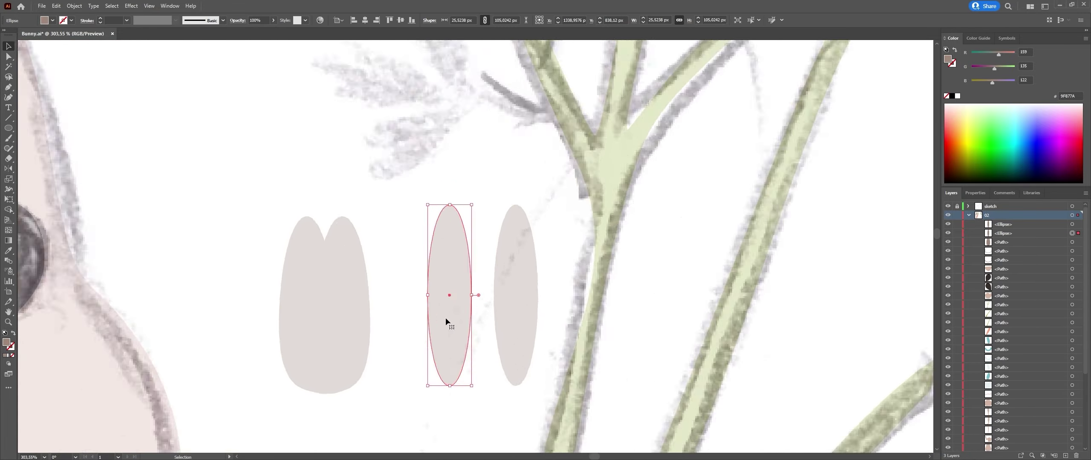
scroll(446, 319, down, 3)
scroll(532, 338, up, 3)
drag(488, 298, 518, 298)
key(p)
drag(461, 361, 472, 361)
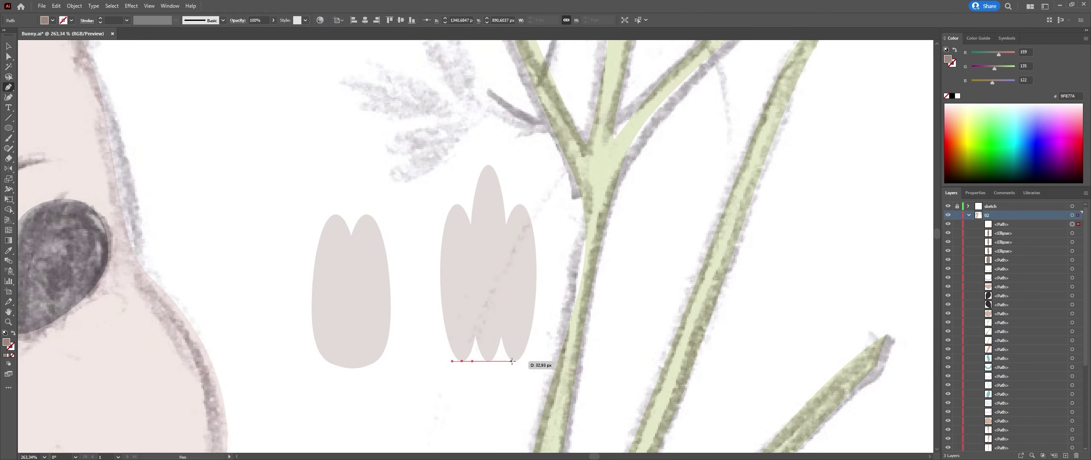
drag(479, 396, 740, 403)
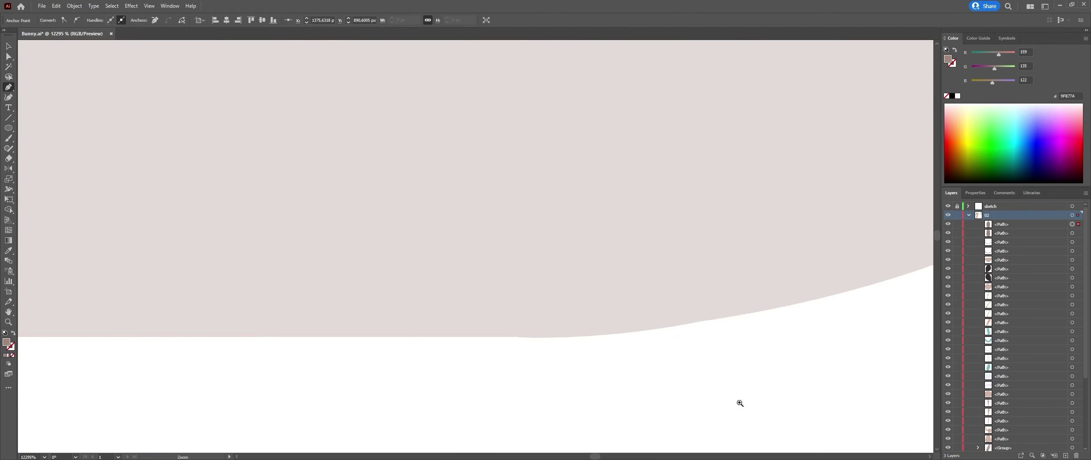
scroll(739, 403, down, 5)
drag(626, 393, 662, 385)
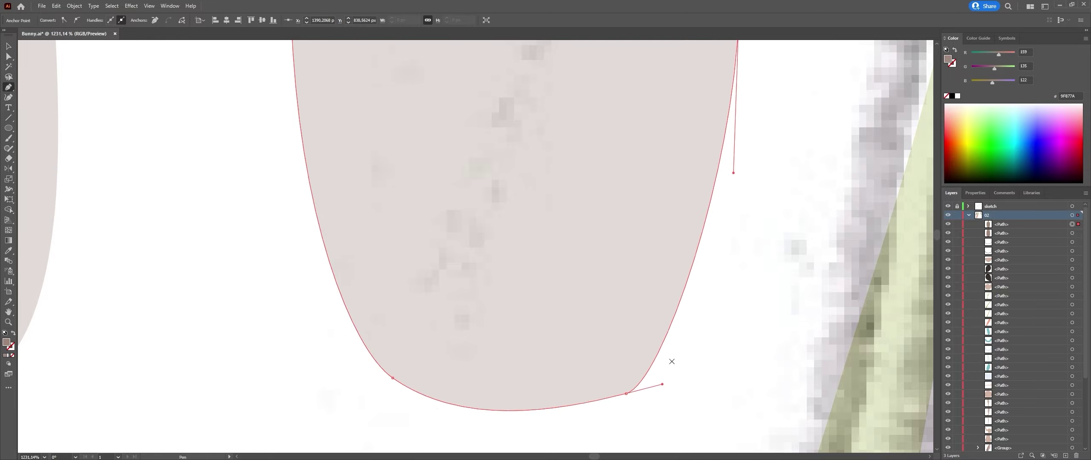
Step: Adjust the left petal's bottom curve and move a petal into the leaf arrangement
key(a)
scroll(511, 362, down, 5)
scroll(365, 365, up, 3)
ctrl+click(437, 344)
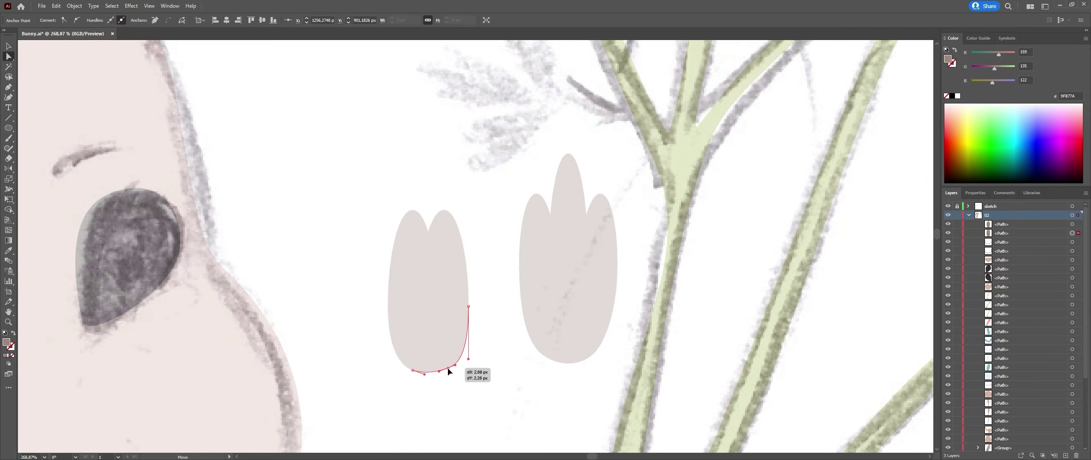
ctrl+alt+click(447, 368)
scroll(455, 414, down, 3)
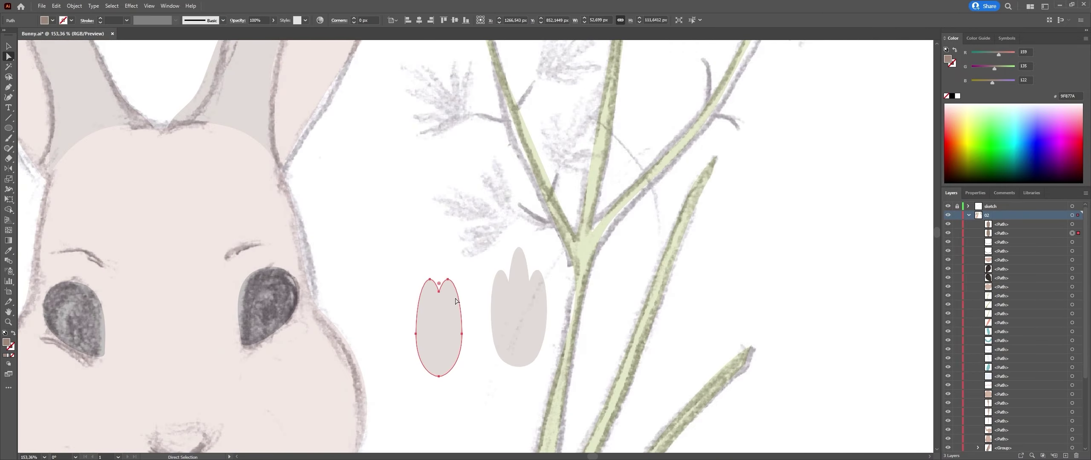
drag(473, 357, 496, 387)
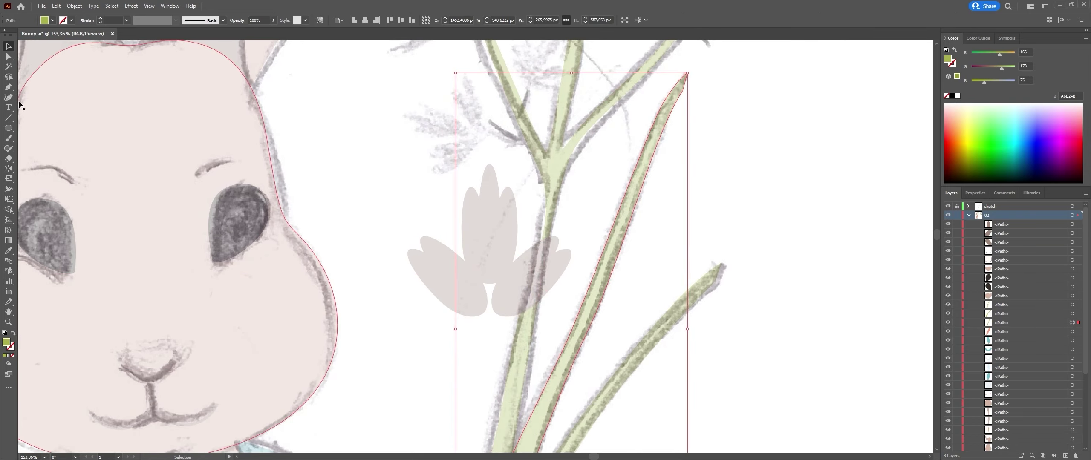
Step: Draw a green base merged with the petals, round its bottom, and add a 4 pt stem
key(p)
click(469, 249)
click(512, 242)
click(523, 333)
click(457, 332)
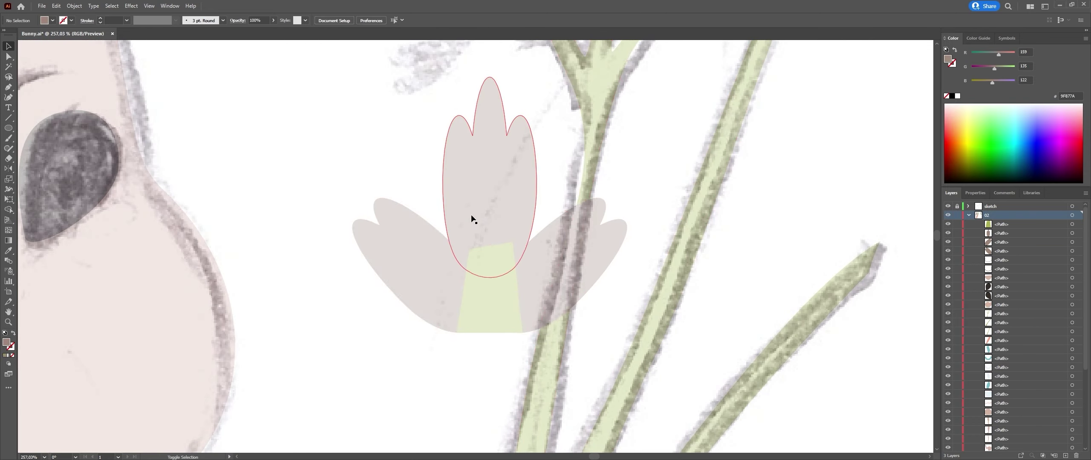
scroll(470, 214, up, 3)
click(558, 335)
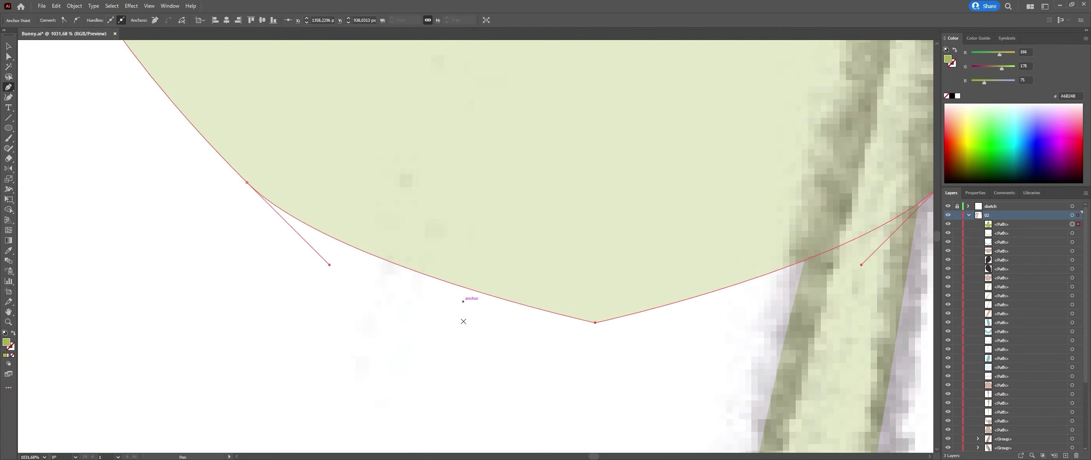
scroll(437, 339, down, 5)
click(437, 296)
click(437, 332)
Step: Show the leaf stem, join it to the branch and bend it along the carrot-top branch
key(shift+x)
key(v)
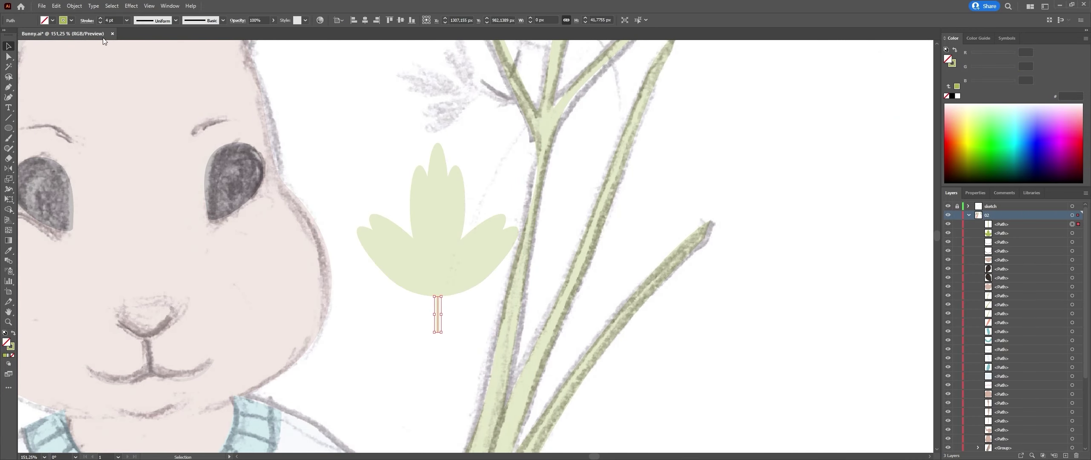
scroll(452, 362, down, 5)
scroll(402, 241, up, 5)
drag(384, 238, 482, 291)
key(a)
scroll(458, 278, up, 3)
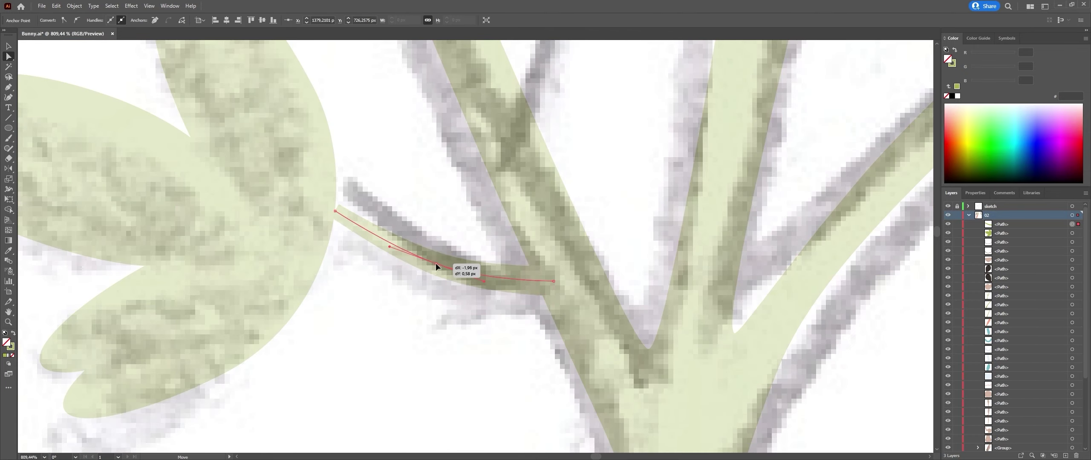
scroll(461, 276, down, 1)
key(a)
drag(474, 280, 377, 229)
key(v)
scroll(496, 351, down, 5)
scroll(376, 228, up, 3)
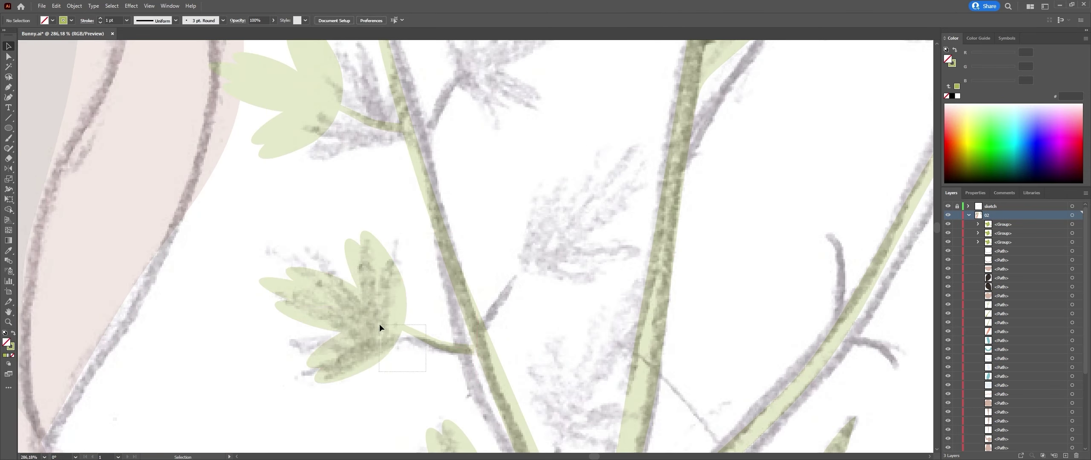
scroll(377, 228, down, 3)
Step: Reposition the leaf group on a branch and copy it onto another branch
drag(378, 137, 409, 161)
scroll(501, 328, up, 1)
scroll(500, 329, up, 3)
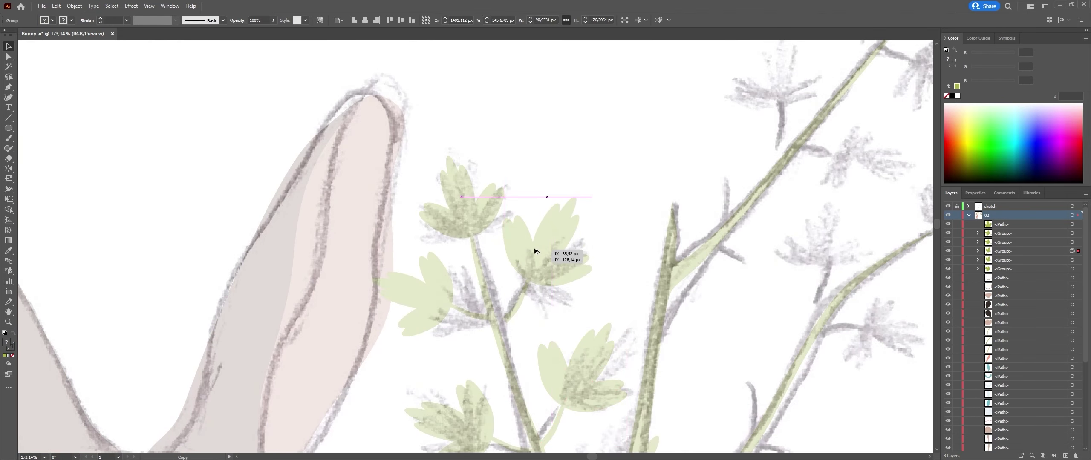
drag(536, 255, 541, 252)
click(554, 204)
drag(554, 204, 554, 188)
click(593, 232)
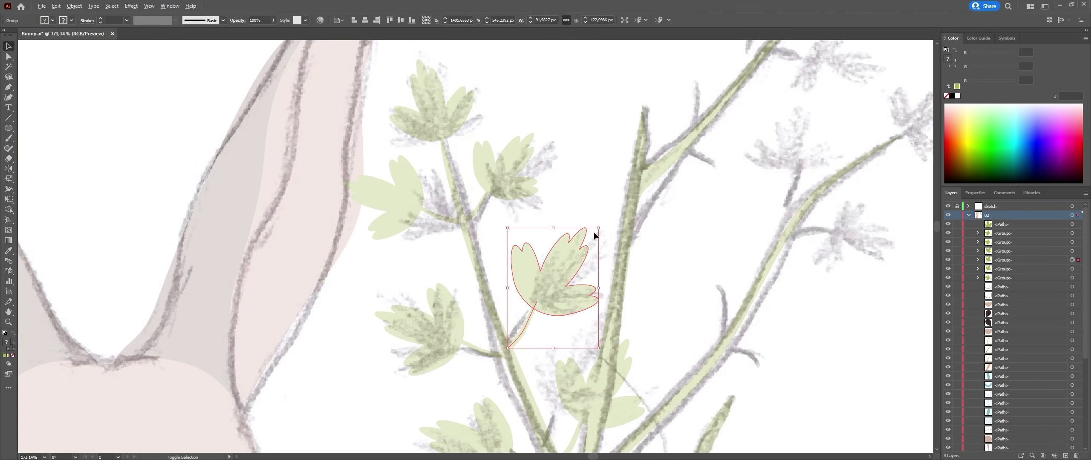
click(606, 255)
scroll(617, 323, down, 5)
scroll(617, 324, up, 4)
Step: Shrink the leaf group near the ear and move it onto a branch
click(512, 183)
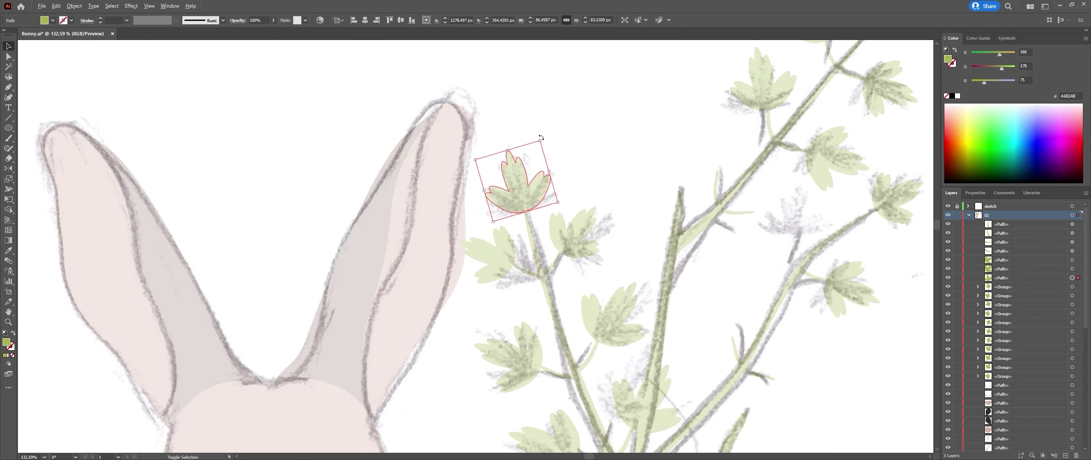
drag(487, 146, 460, 226)
scroll(596, 210, down, 4)
drag(485, 256, 563, 225)
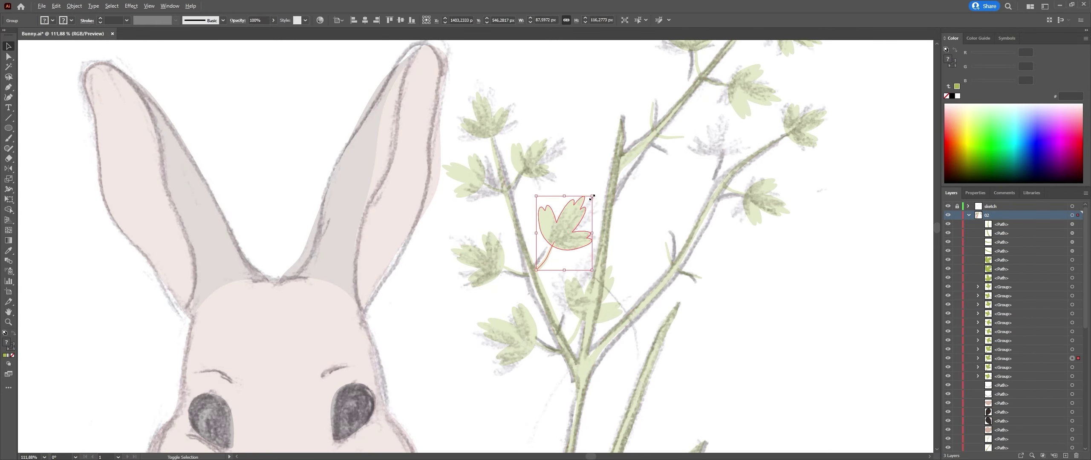
scroll(585, 237, up, 3)
scroll(586, 237, down, 2)
click(412, 230)
scroll(584, 207, down, 2)
Step: Clear the selection and move a small shape on the bunny's face into place
scroll(592, 236, down, 3)
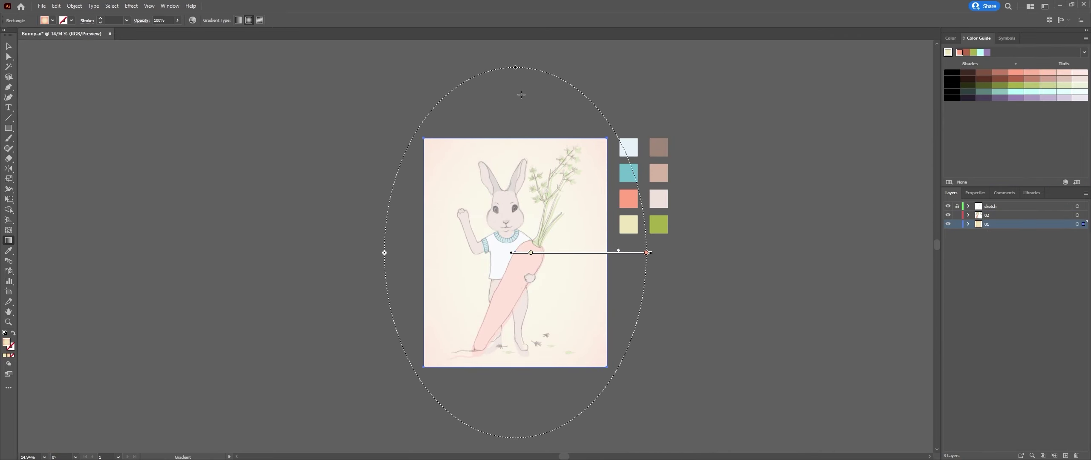
key(v)
click(634, 375)
scroll(503, 210, up, 5)
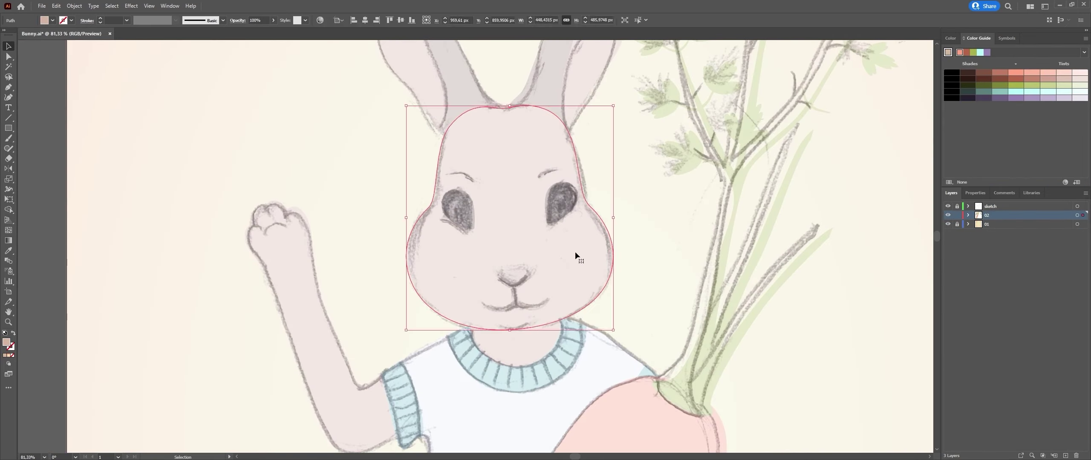
mouse_move(464, 269)
mouse_down()
mouse_move(460, 283)
mouse_move(419, 259)
mouse_move(573, 249)
mouse_up()
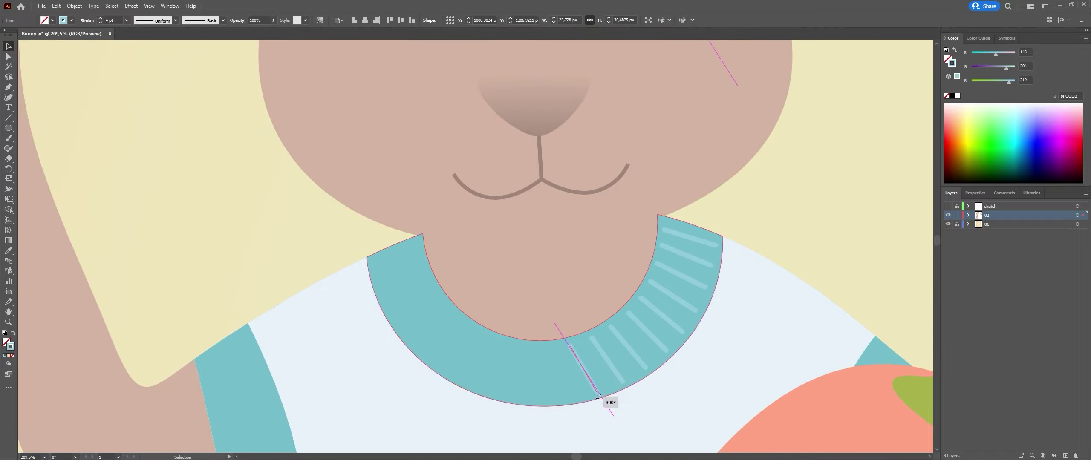
Step: Rotate the collar stripe to follow the ring and place two copies further round
scroll(680, 273, up, 3)
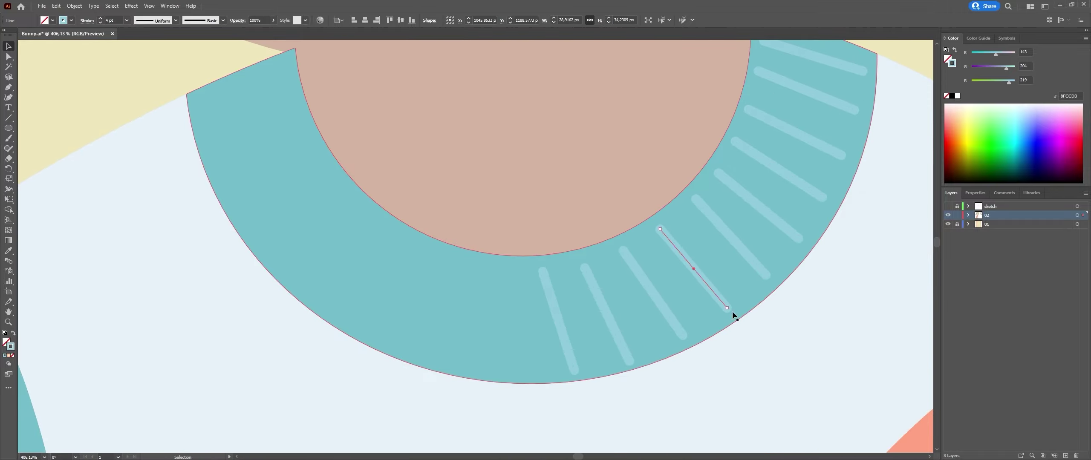
mouse_move(731, 311)
mouse_down()
mouse_move(686, 345)
mouse_move(559, 303)
mouse_up()
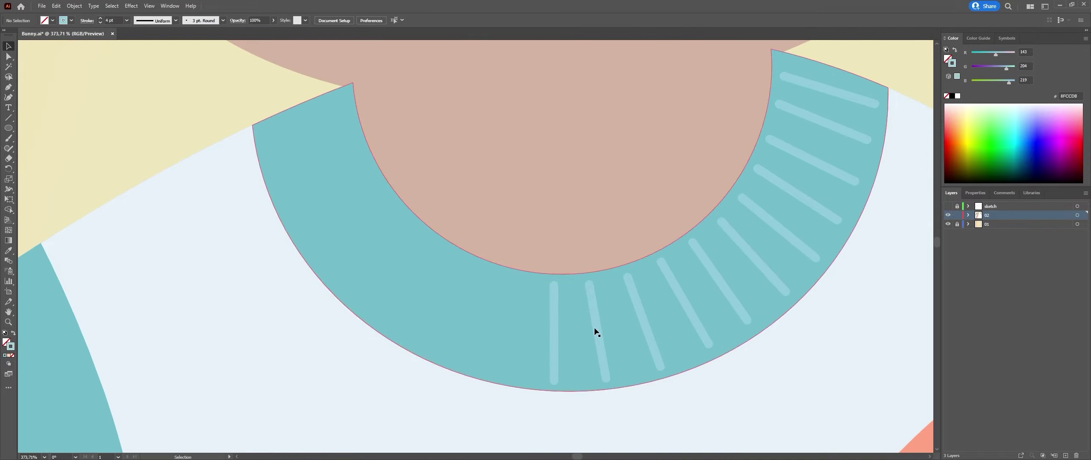
drag(596, 332, 608, 323)
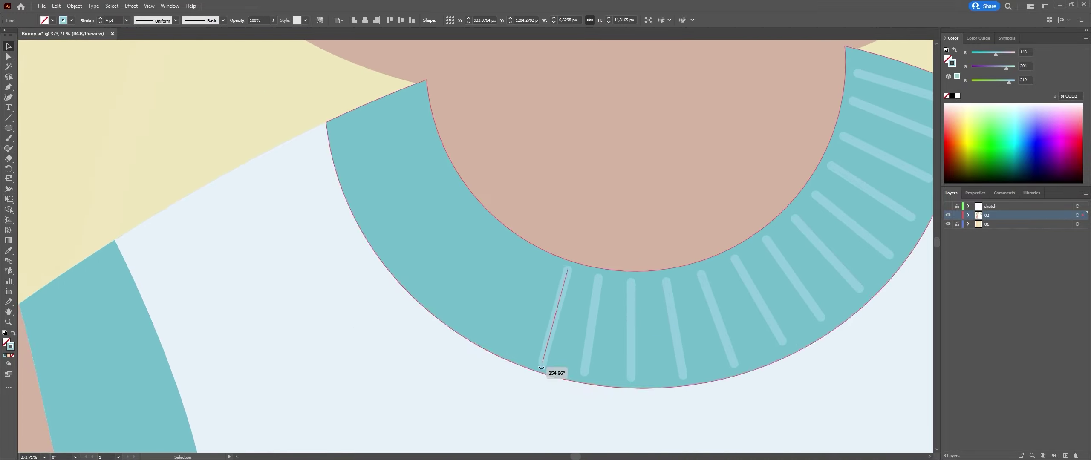
mouse_move(549, 341)
mouse_down()
mouse_move(587, 343)
mouse_move(521, 320)
mouse_move(559, 304)
mouse_up()
scroll(566, 320, up, 2)
scroll(559, 303, down, 5)
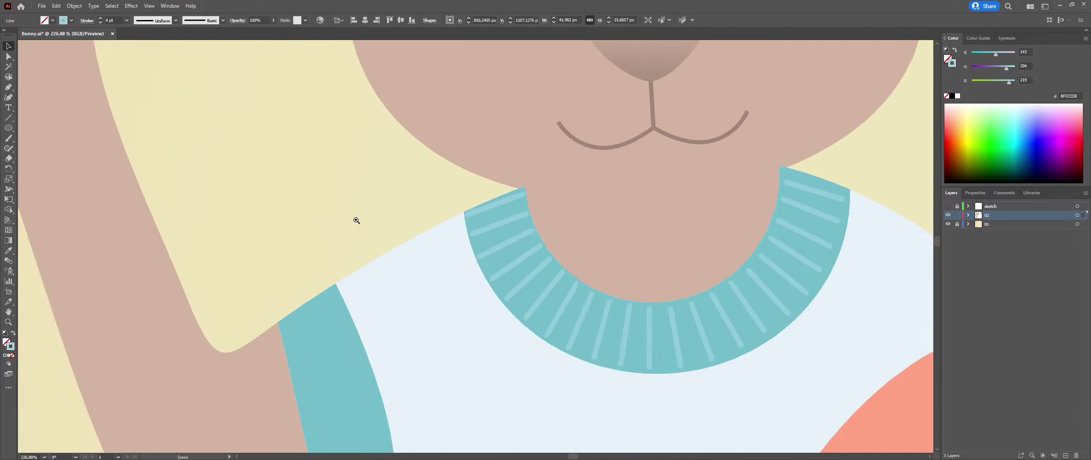
scroll(537, 301, up, 4)
scroll(409, 232, down, 2)
scroll(399, 178, up, 3)
scroll(543, 242, up, 2)
Step: Even out the collar stripe spacing and shorten one stripe at its end point
drag(537, 302, 544, 243)
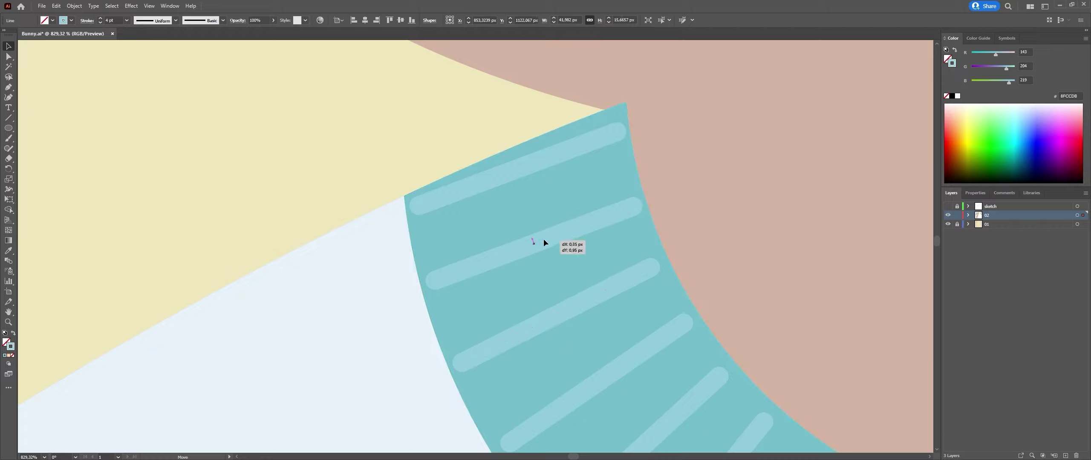
drag(432, 287, 557, 315)
scroll(557, 314, down, 5)
scroll(469, 223, up, 4)
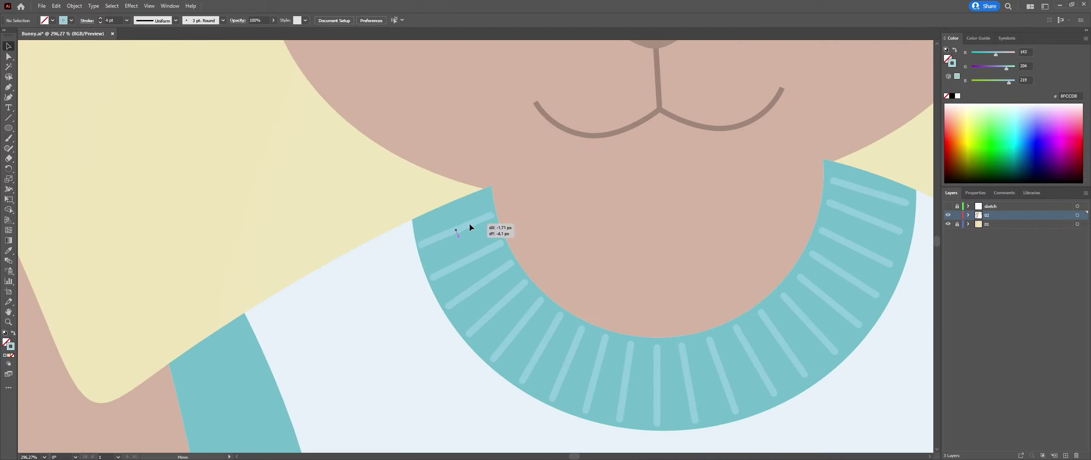
drag(499, 286, 494, 268)
scroll(540, 348, down, 2)
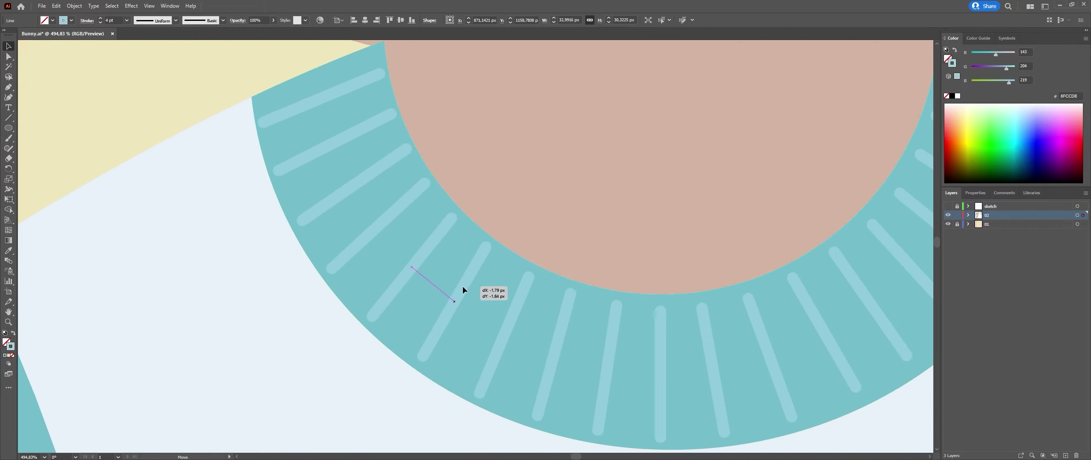
scroll(462, 286, down, 4)
scroll(496, 206, up, 4)
key(a)
drag(498, 204, 496, 205)
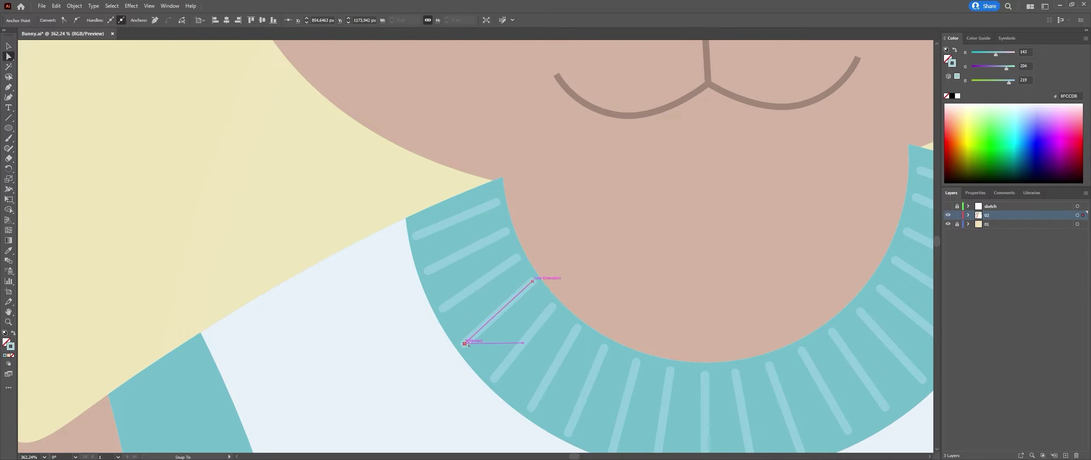
Step: Rotate a stripe across the sleeve cuff and position copies along it
key(v)
scroll(413, 164, down, 2)
scroll(504, 202, up, 3)
scroll(467, 205, down, 3)
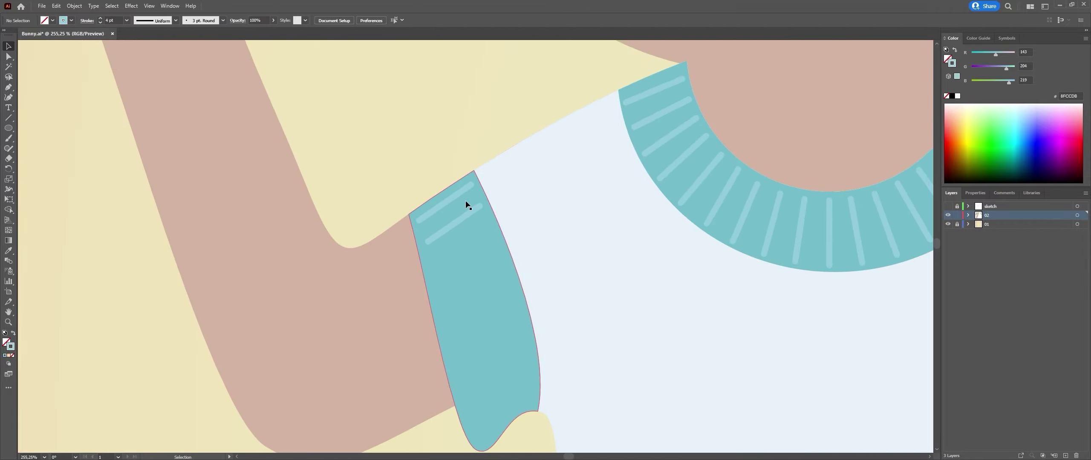
scroll(457, 226, up, 3)
drag(499, 200, 565, 157)
scroll(554, 170, up, 1)
drag(527, 239, 593, 224)
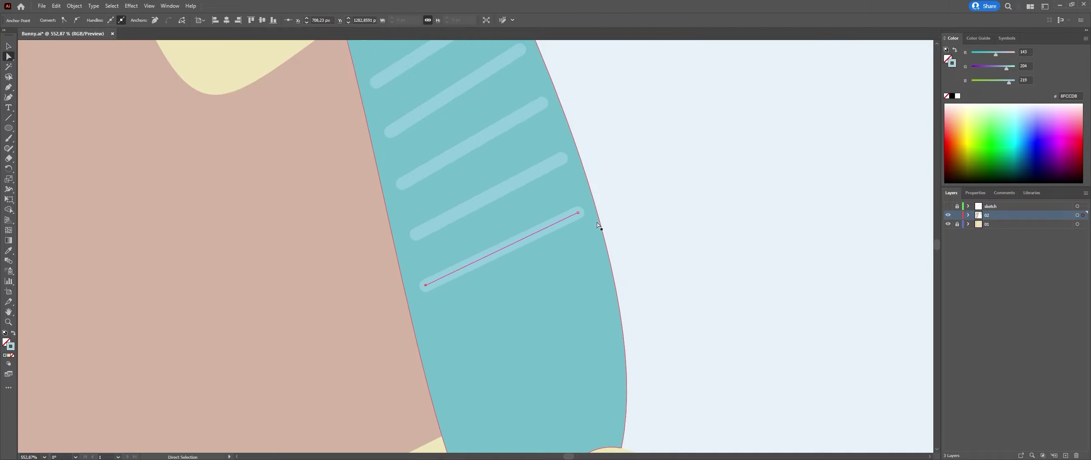
scroll(603, 199, down, 2)
drag(505, 251, 517, 293)
Step: Repeat the stripe twice down the sleeve and tuck the bottom stripe inside the cuff
key(ctrl+d)
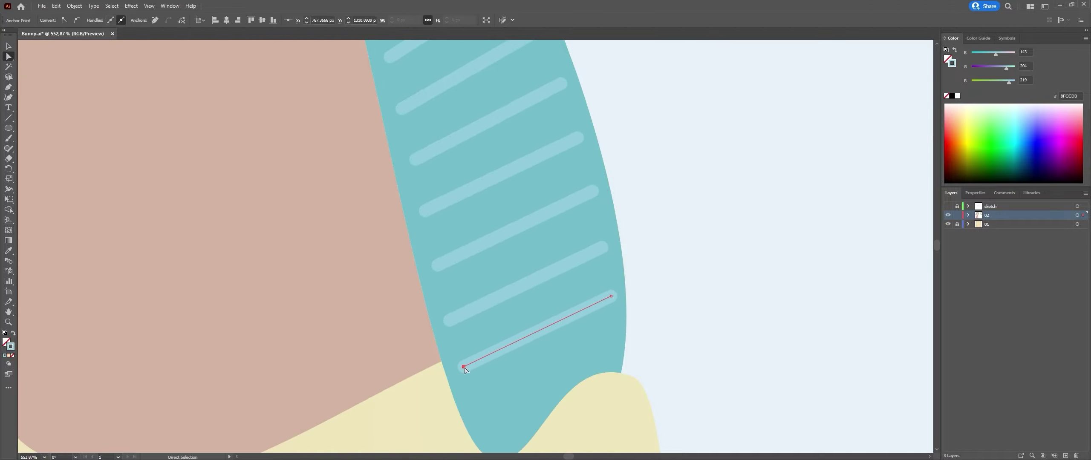
key(ctrl+d)
key(a)
drag(626, 376, 611, 339)
drag(551, 368, 543, 366)
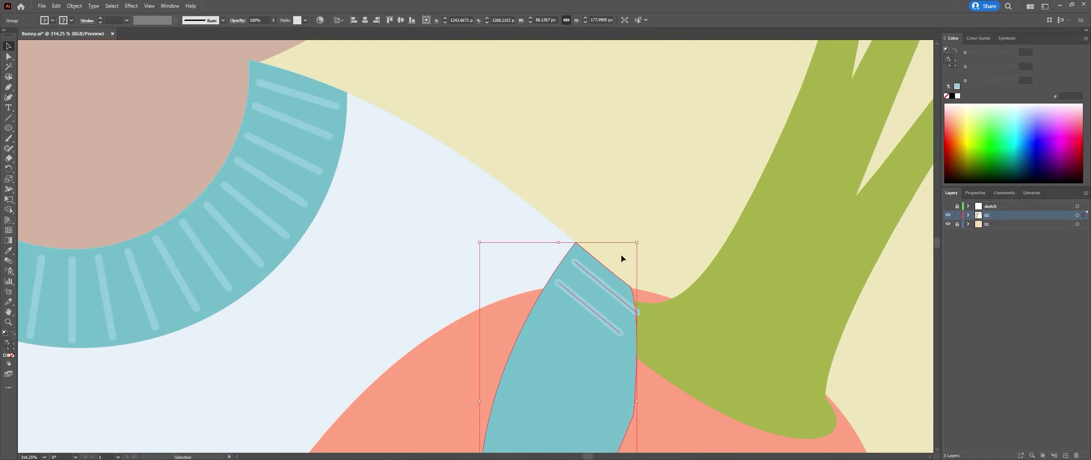
Step: Give the shirt a light-blue gradient fill and colour the eye highlight light blue
click(621, 258)
key(ctrl+0)
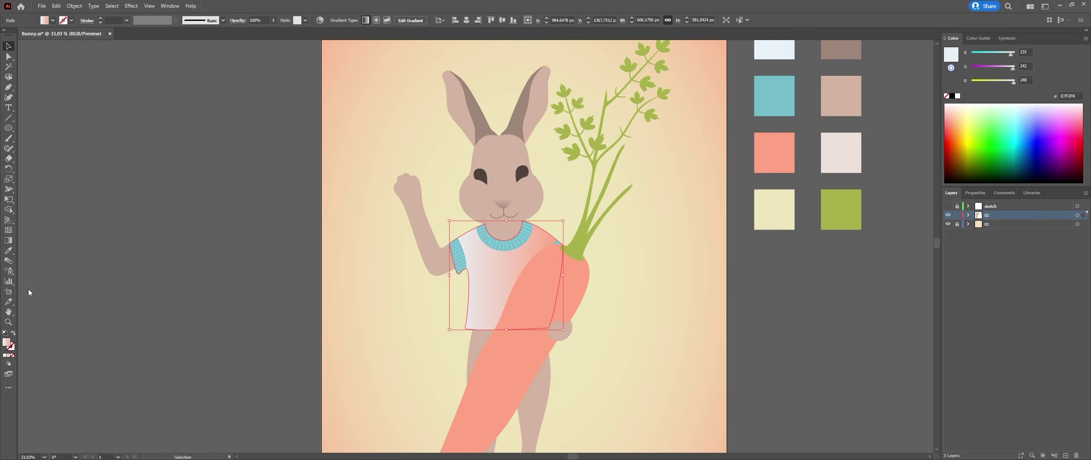
key(comma)
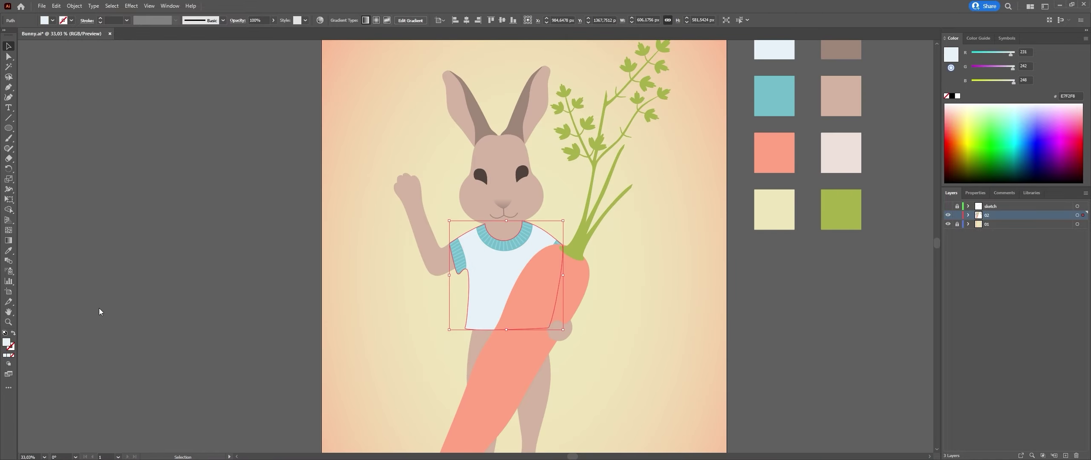
key(g)
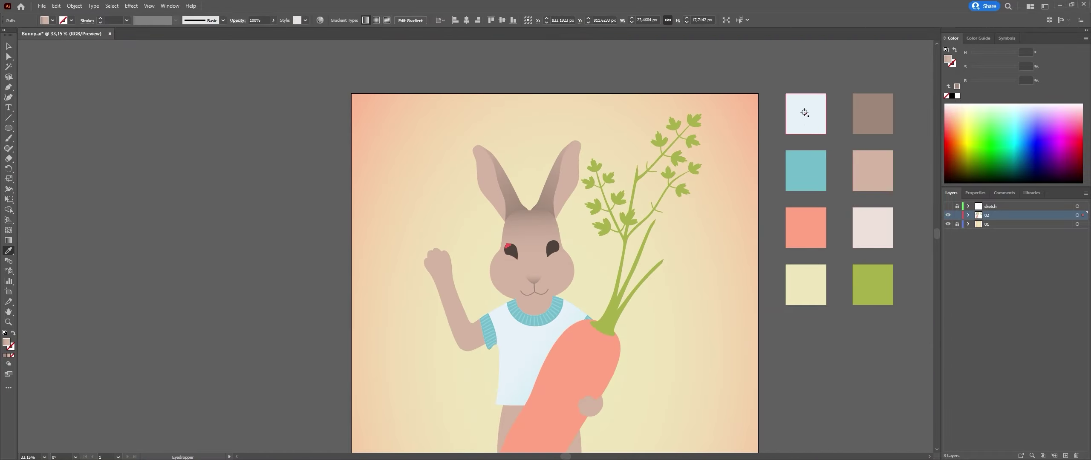
click(804, 113)
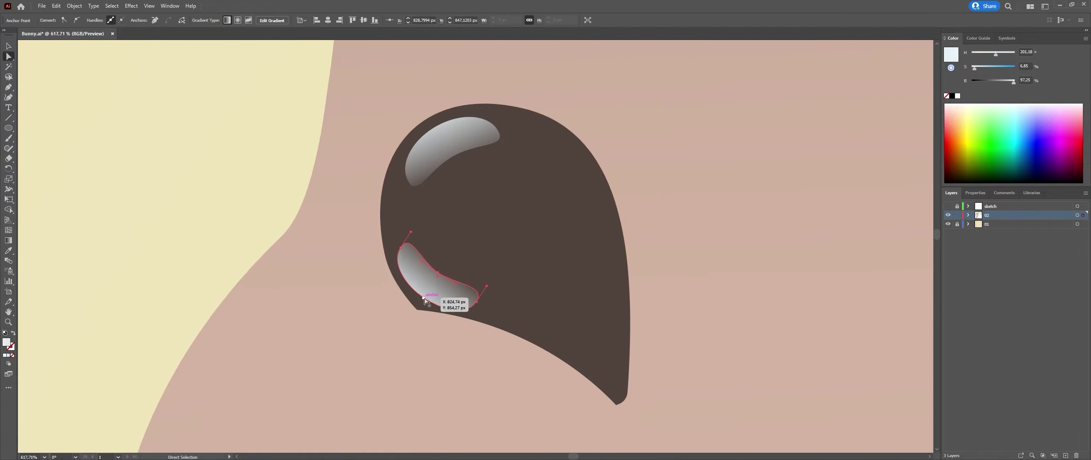
Step: Shrink the lower eye highlight, angle the eye gradient top to bottom, and place the glossy ellipse
key(v)
drag(473, 307, 453, 304)
key(a)
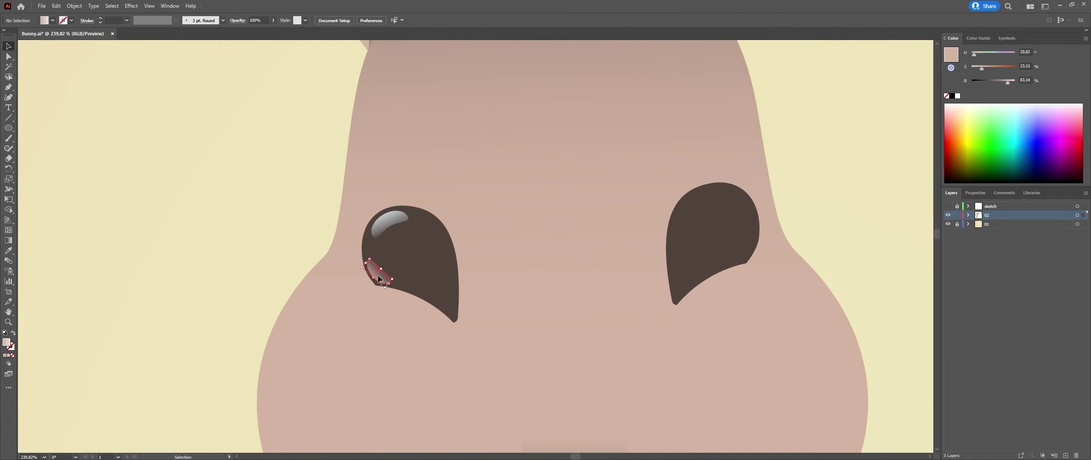
click(426, 264)
key(g)
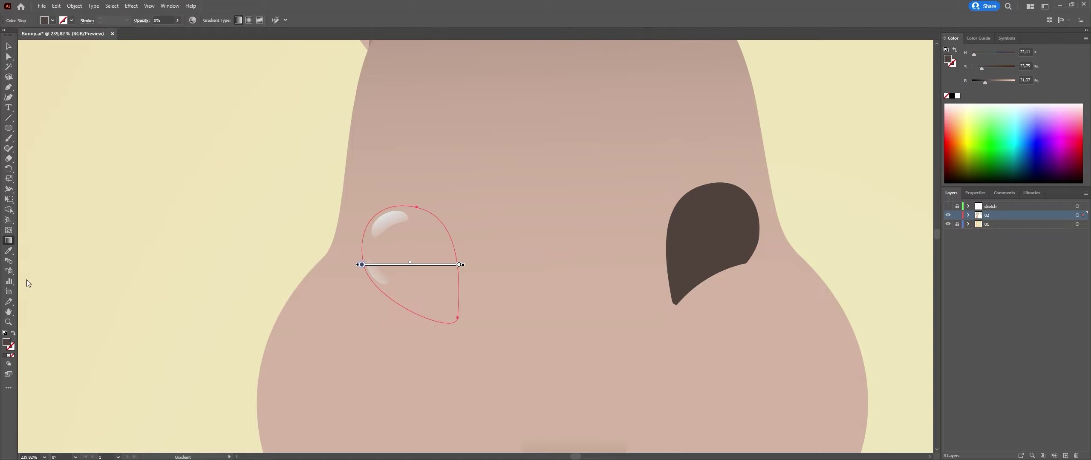
drag(439, 210, 388, 326)
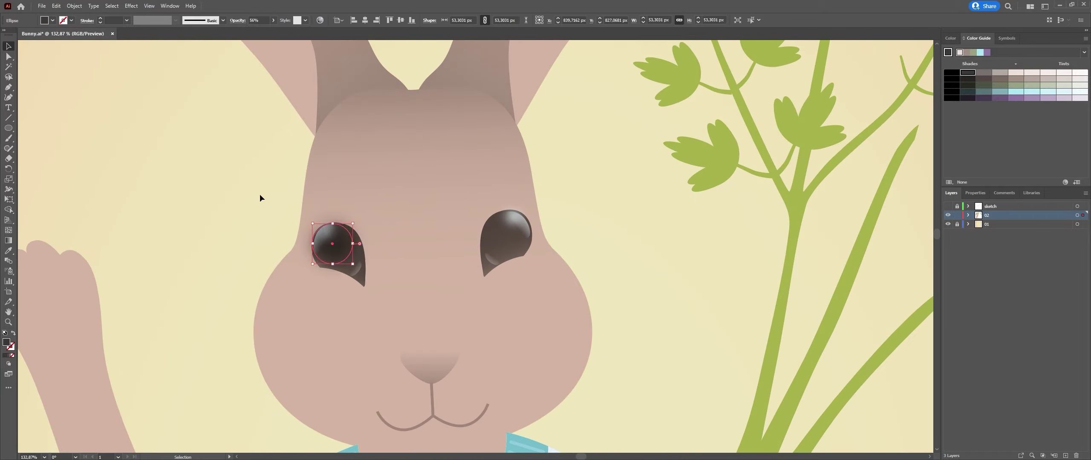
drag(337, 254, 339, 258)
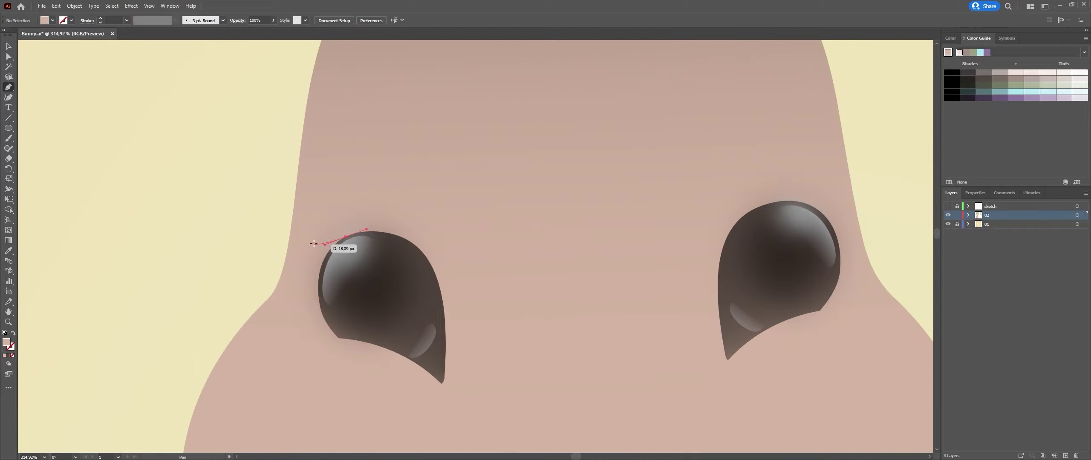
Step: Draw a curved eyelid path over the top of the eye
click(322, 231)
drag(367, 224, 394, 215)
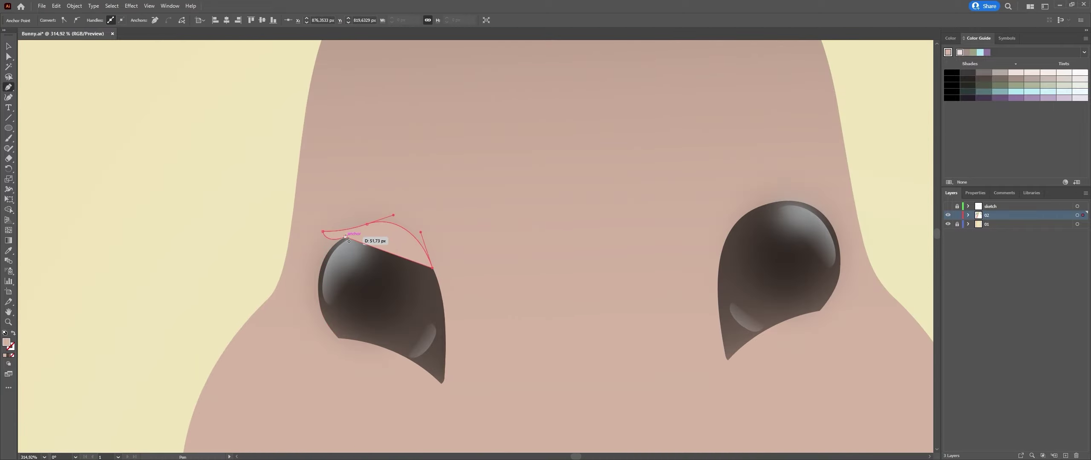
key(v)
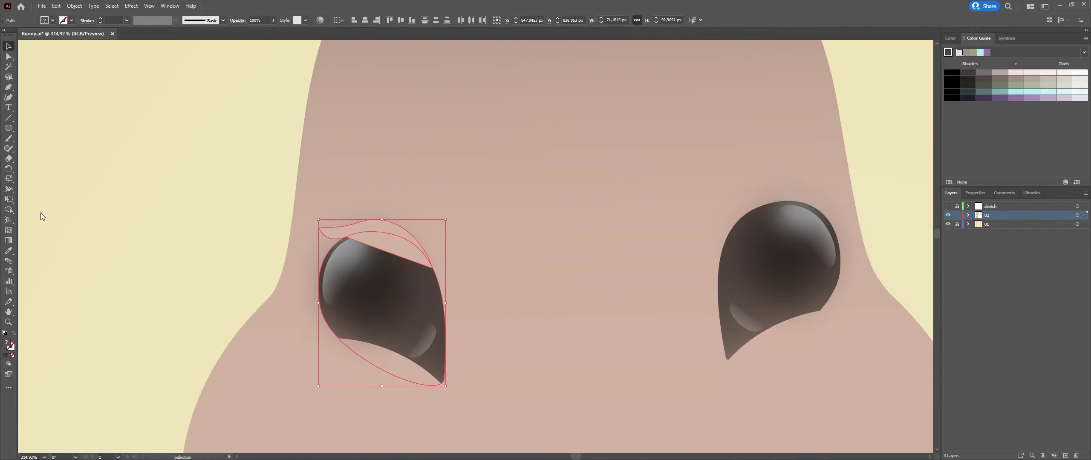
click(401, 235)
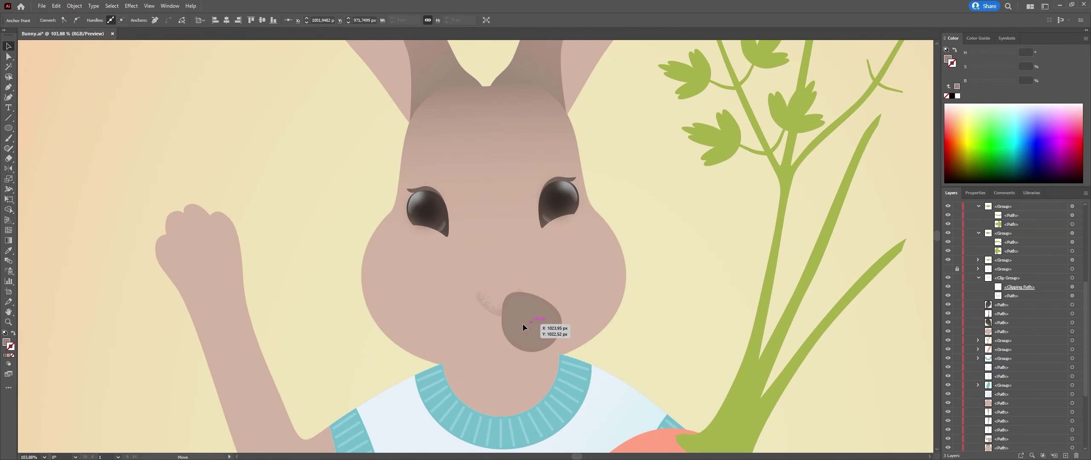
Step: Fill the nose with the sampled face colour, discarding a stray curve below it
key(i)
click(580, 263)
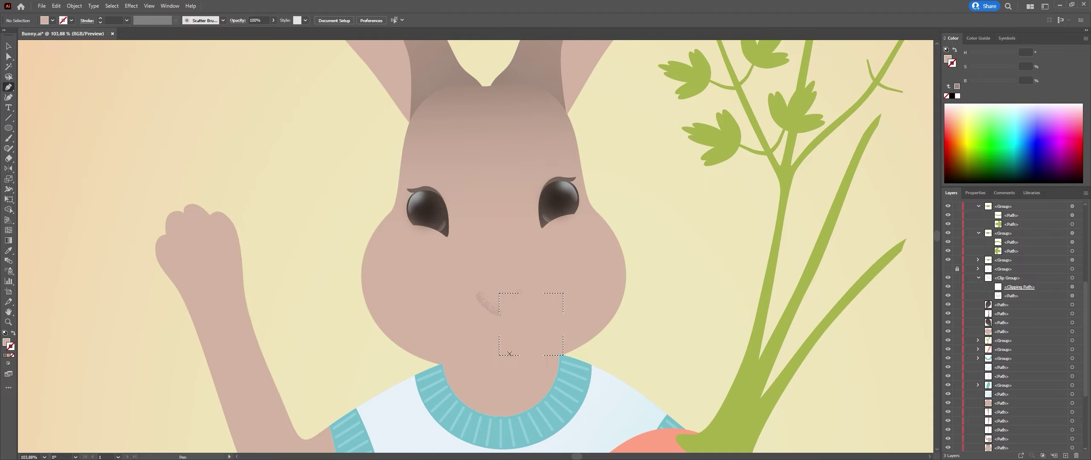
click(500, 316)
drag(528, 352, 548, 346)
key(ctrl+z)
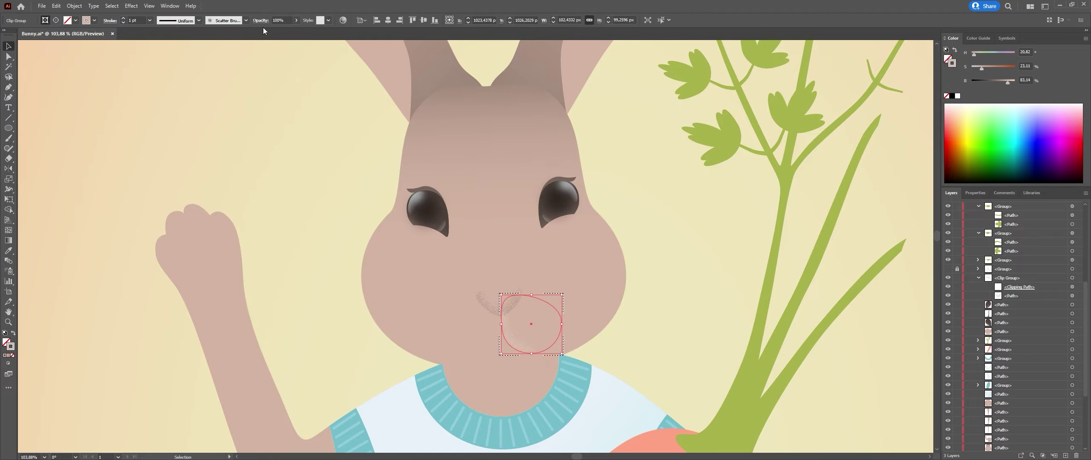
Step: Reshape the muzzle shading curve inside its group and stretch the mouth curve downward
key(a)
double_click(514, 347)
drag(534, 353, 551, 352)
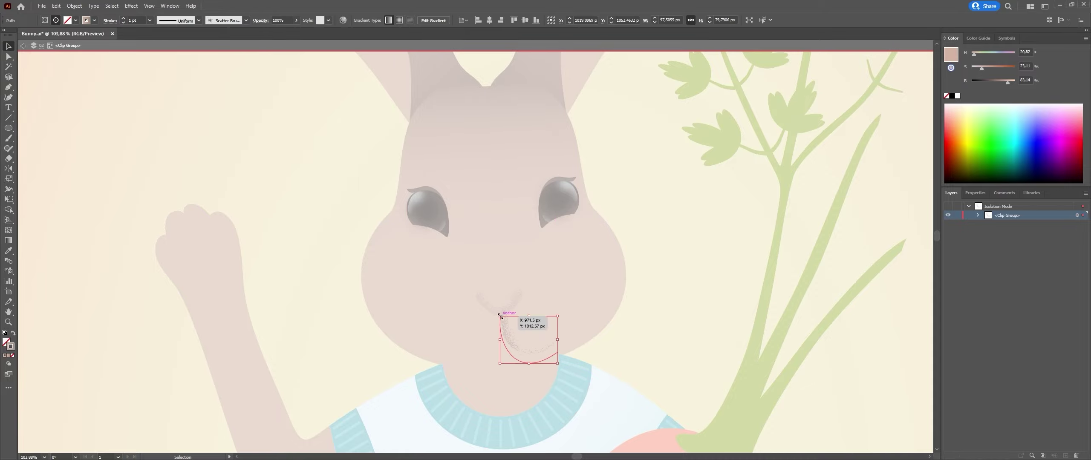
key(v)
click(527, 361)
drag(527, 361, 527, 362)
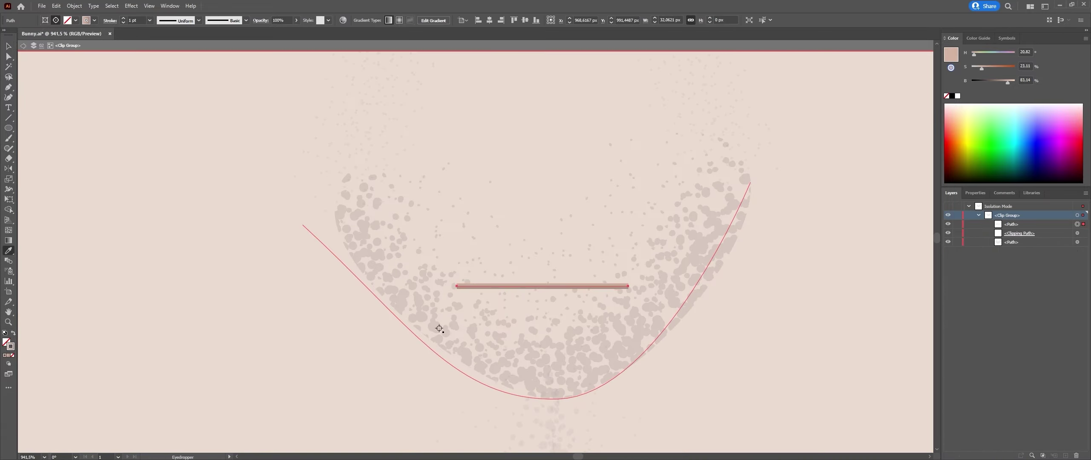
click(497, 288)
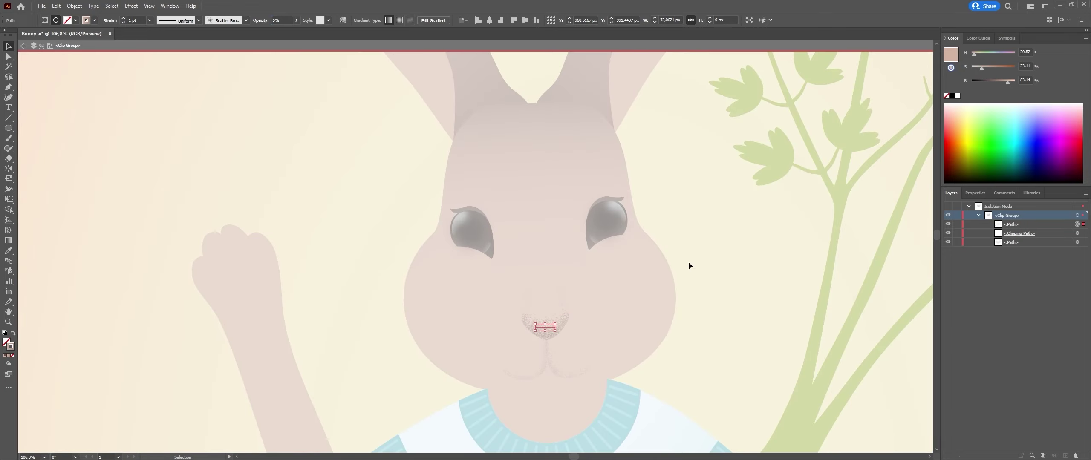
scroll(600, 324, up, 4)
key(a)
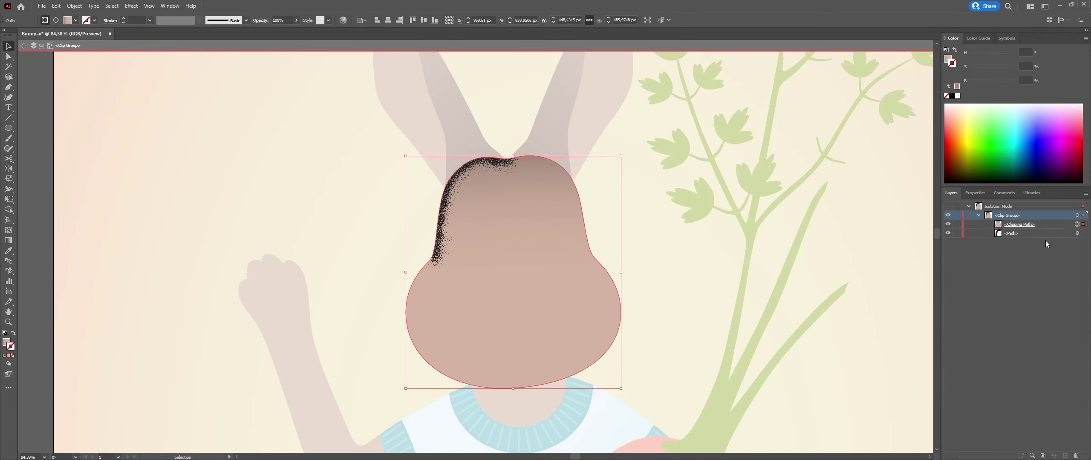
Step: Leave the head group and draw an arched speckled shading path above one eye
click(1077, 233)
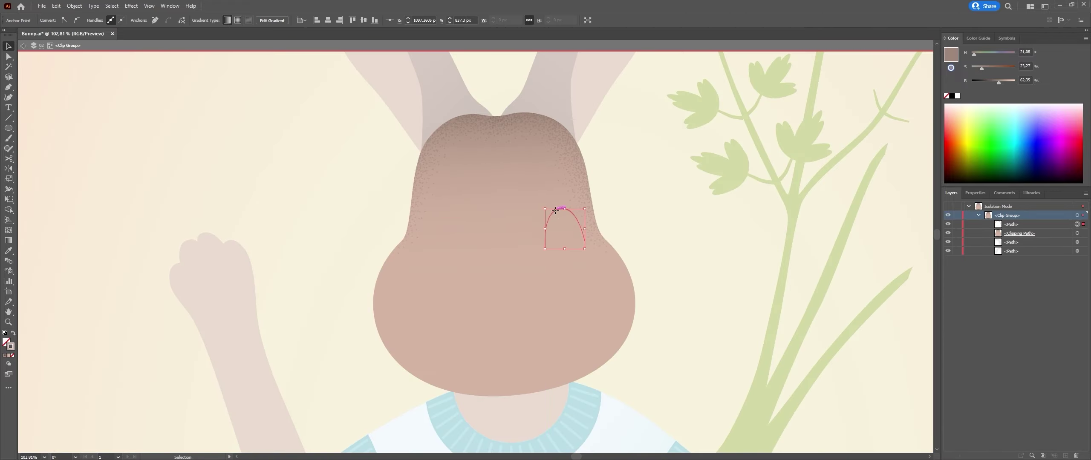
key(Escape)
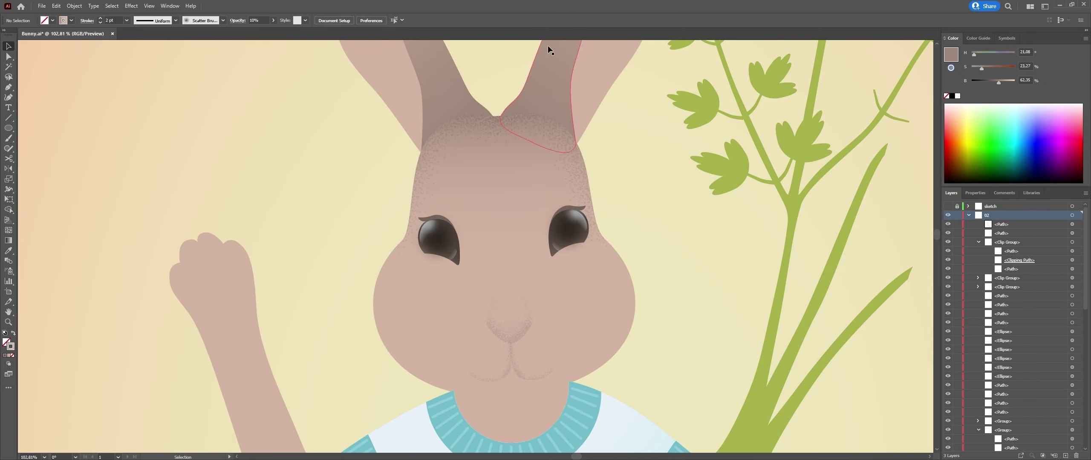
drag(541, 249, 585, 205)
key(v)
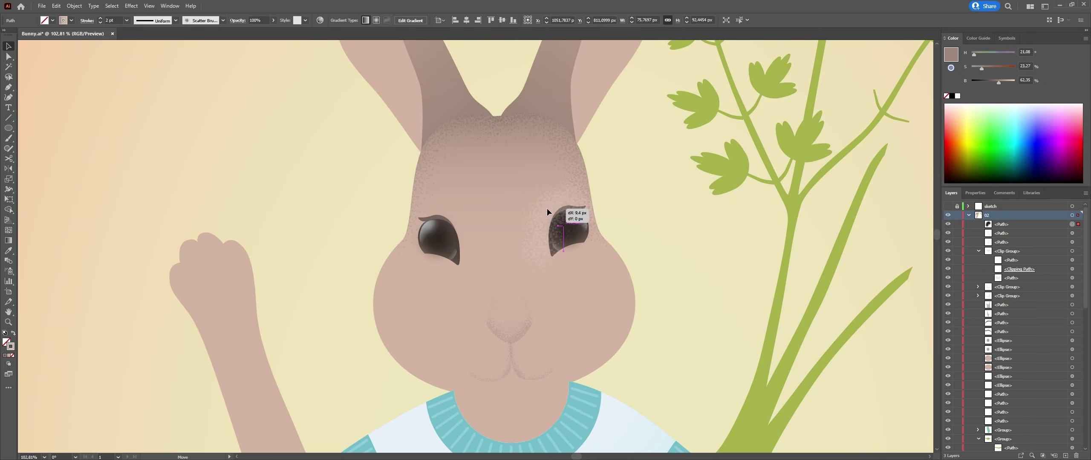
scroll(141, 75, down, 5)
scroll(554, 226, up, 5)
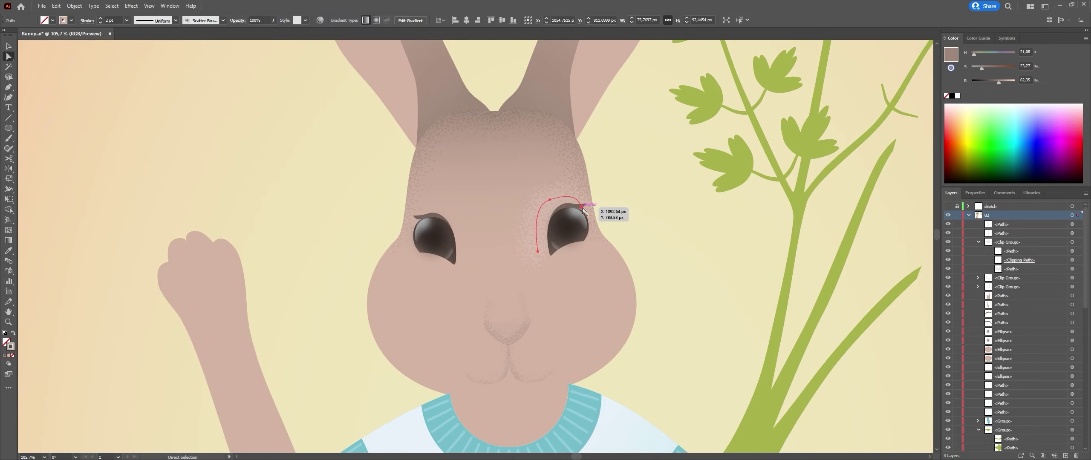
drag(580, 226, 573, 223)
scroll(547, 282, down, 1)
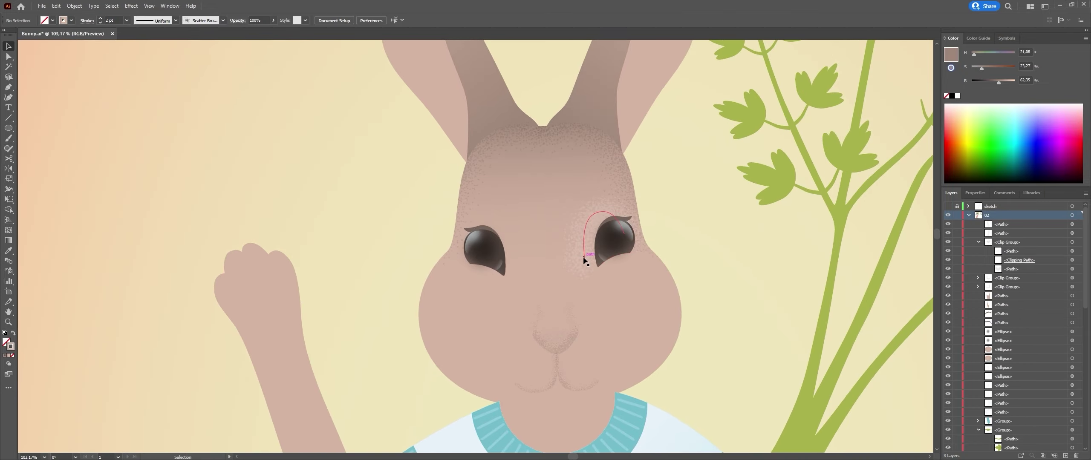
Step: Draw a curved shading arc over the other eye and nudge the mouth path lower
drag(470, 234, 493, 220)
drag(510, 274, 511, 283)
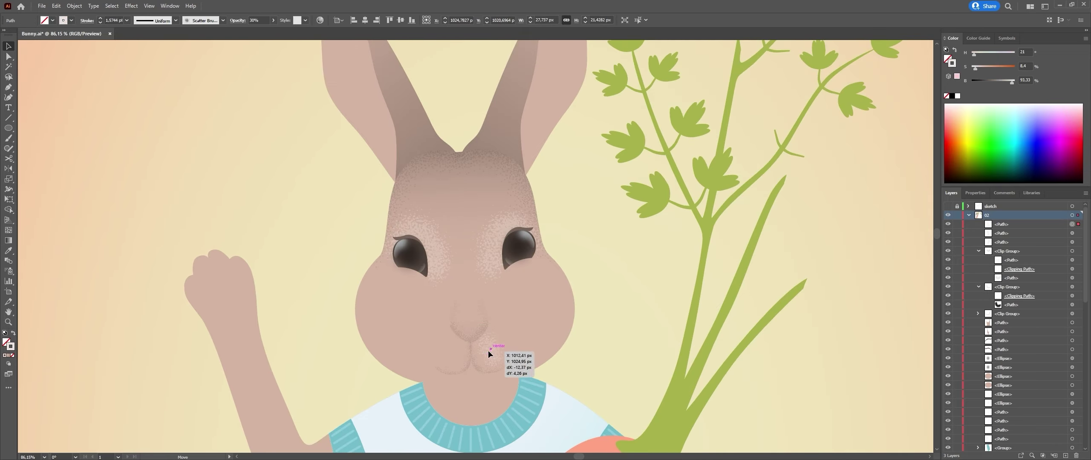
drag(485, 331, 487, 339)
key(ctrl+shift+a)
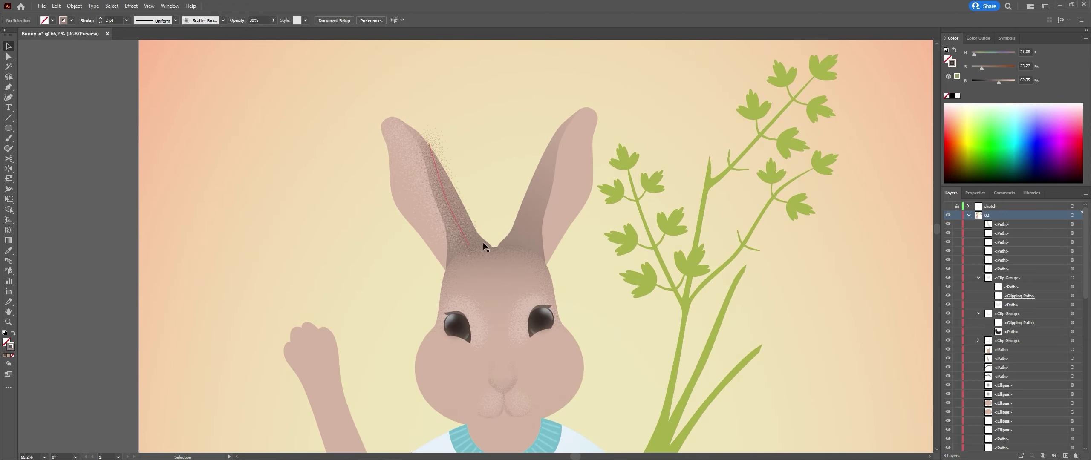
Step: Isolate the ear group and move an anchor to reshape its speckled shading
double_click(464, 220)
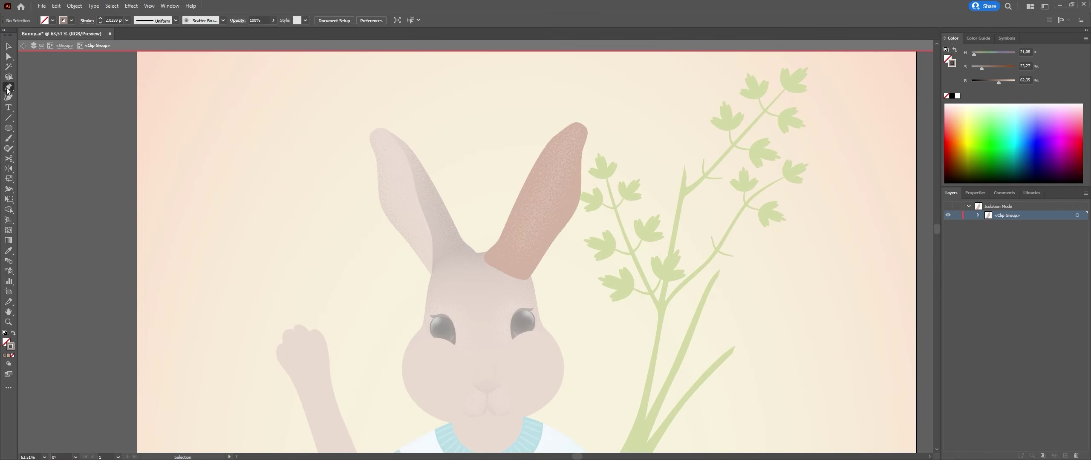
drag(567, 232, 569, 231)
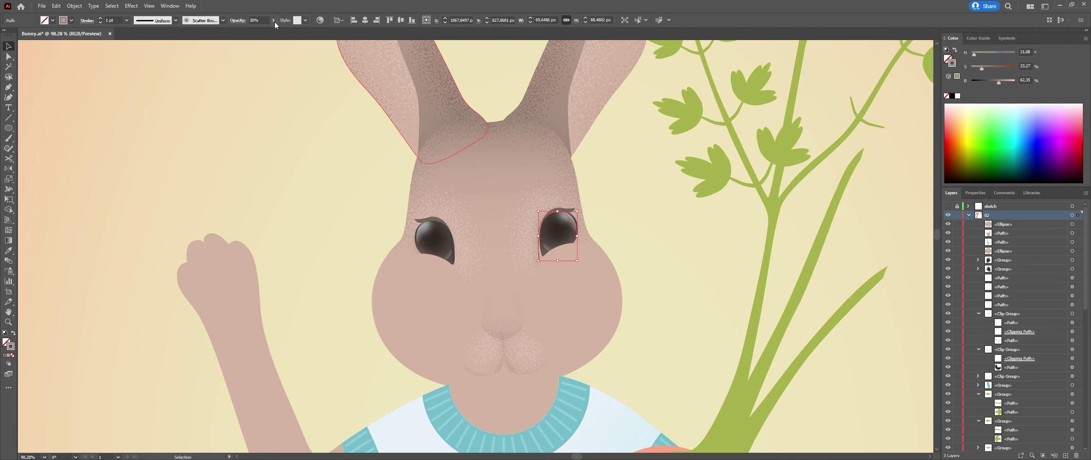
Step: Draw a curved speckled shadow path under the bunny's chin
scroll(543, 283, up, 3)
key(a)
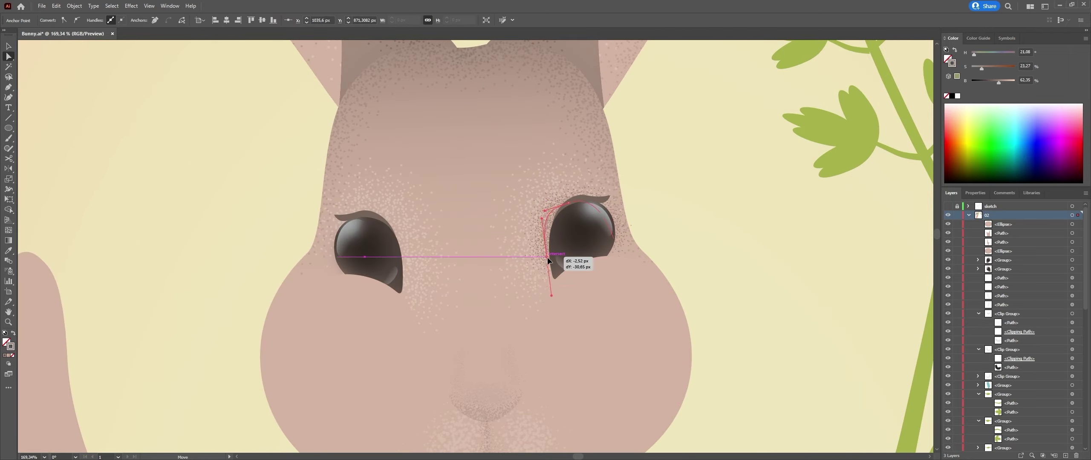
key(ctrl+shift+a)
scroll(677, 255, down, 1)
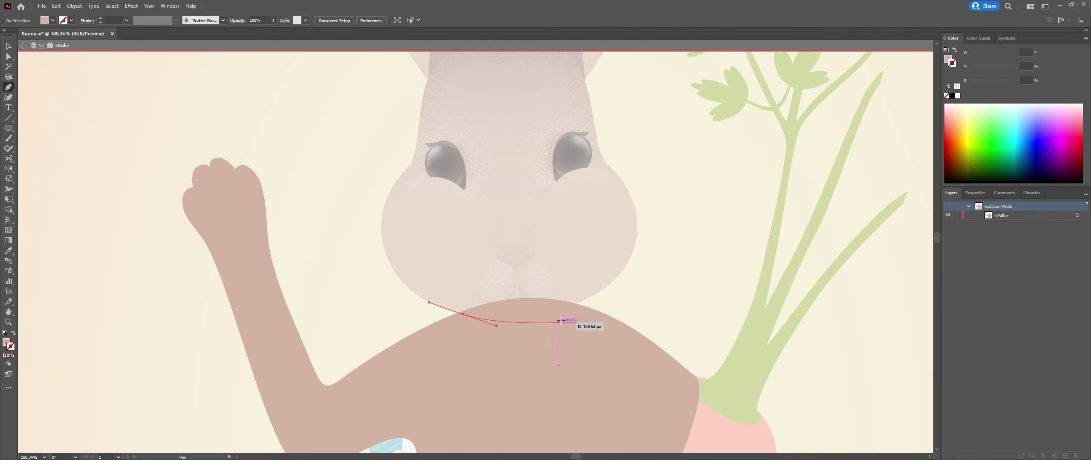
click(513, 324)
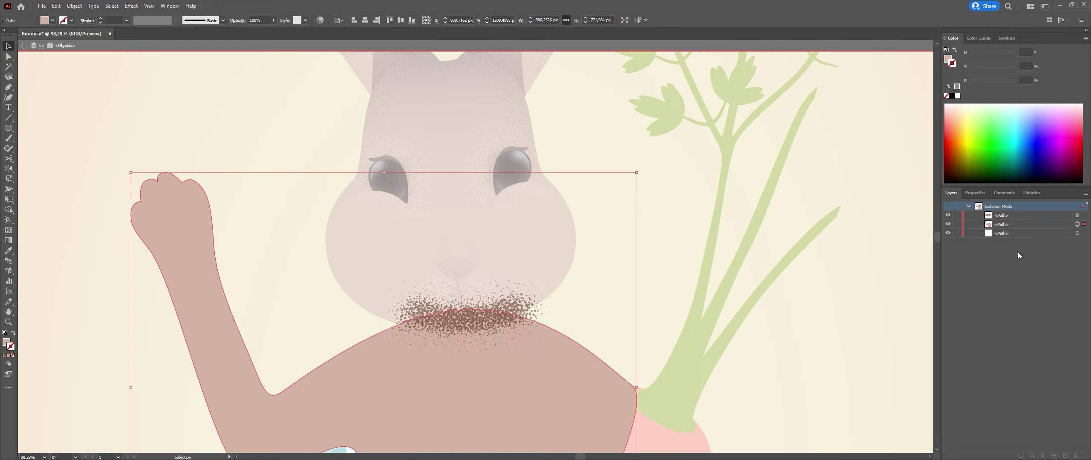
key(v)
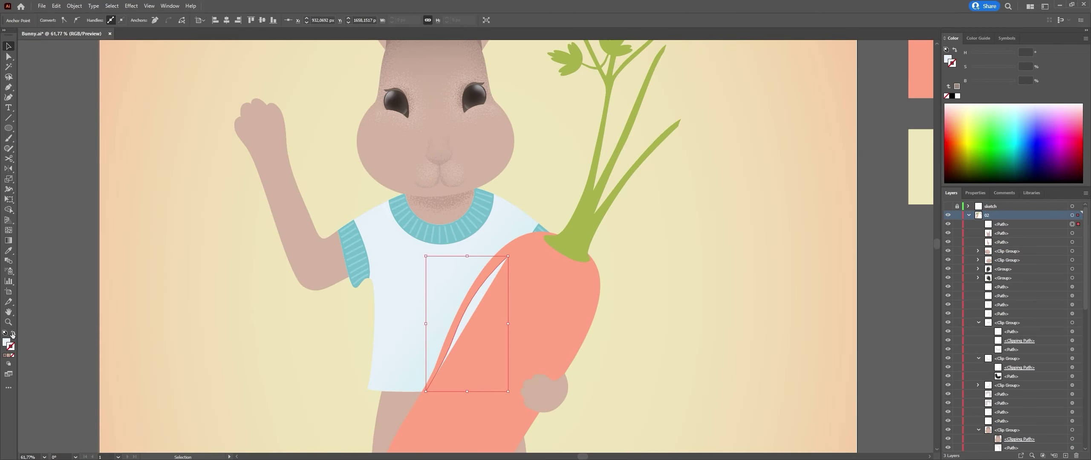
Step: Align the shirt shadow's top anchor along the carrot's edge
double_click(429, 314)
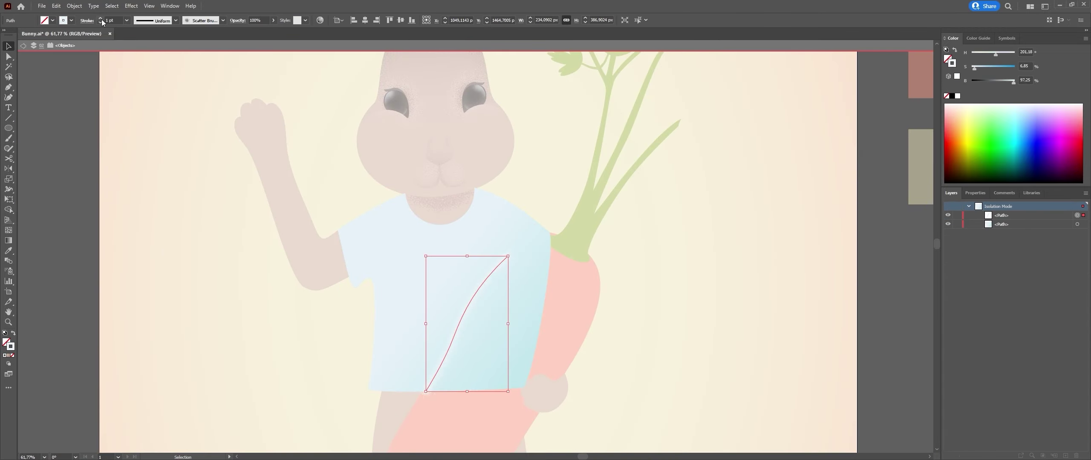
double_click(511, 58)
key(a)
drag(512, 253, 518, 238)
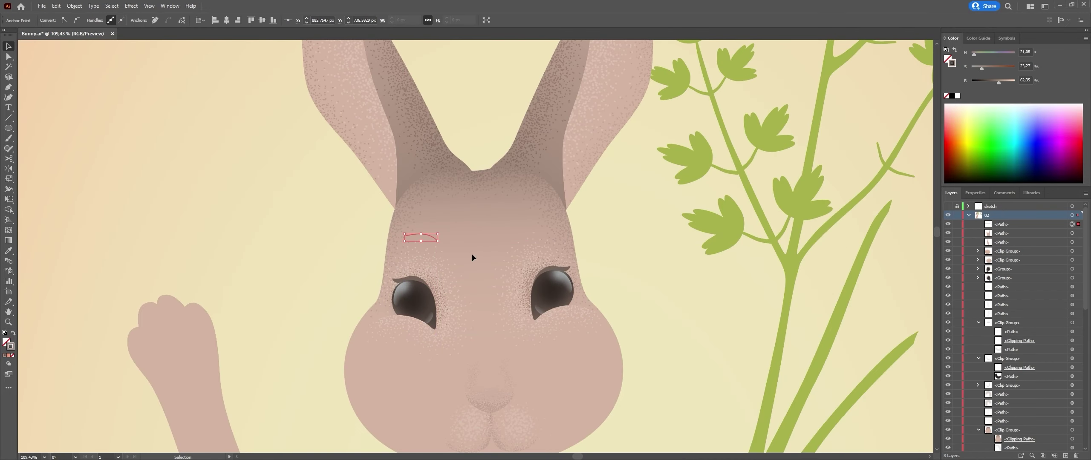
Step: Nudge the brow stroke into place on the forehead and duplicate it to the right
drag(426, 237, 430, 240)
scroll(432, 237, down, 1)
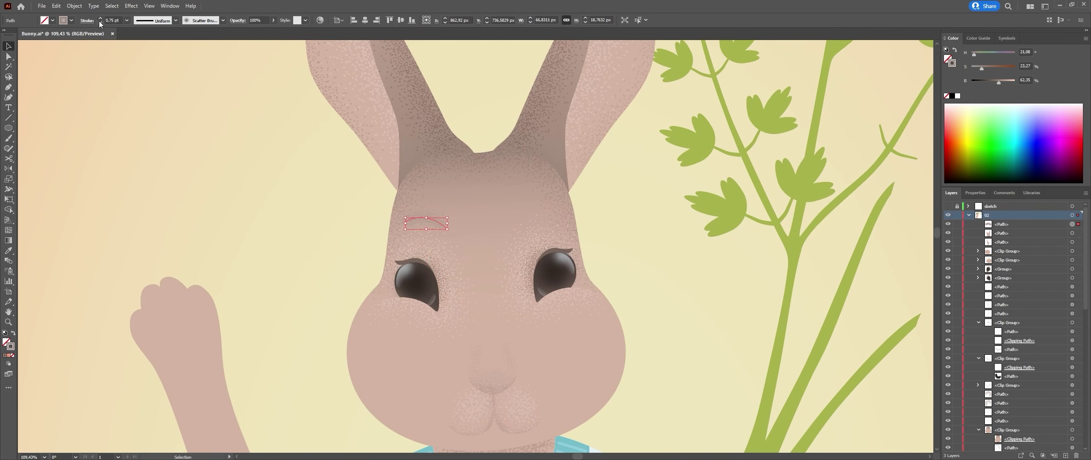
scroll(273, 179, down, 2)
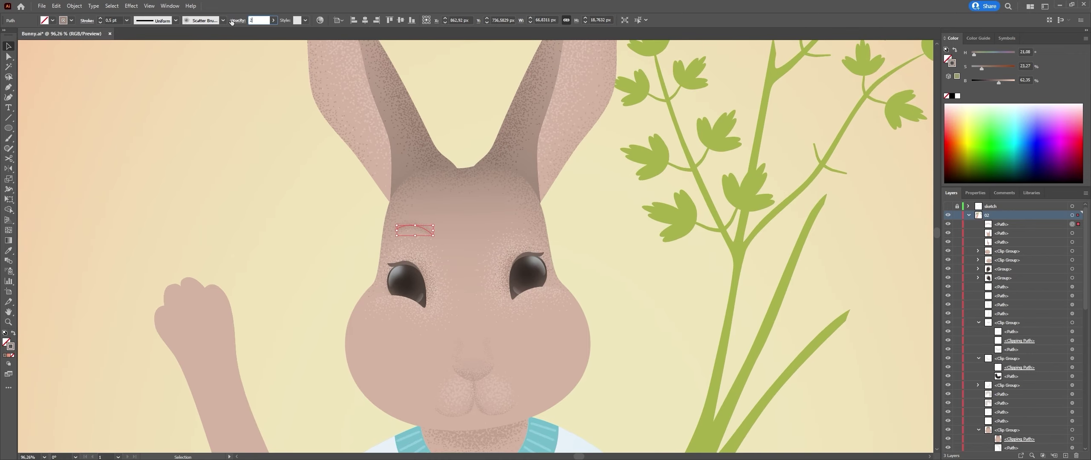
drag(451, 232, 515, 232)
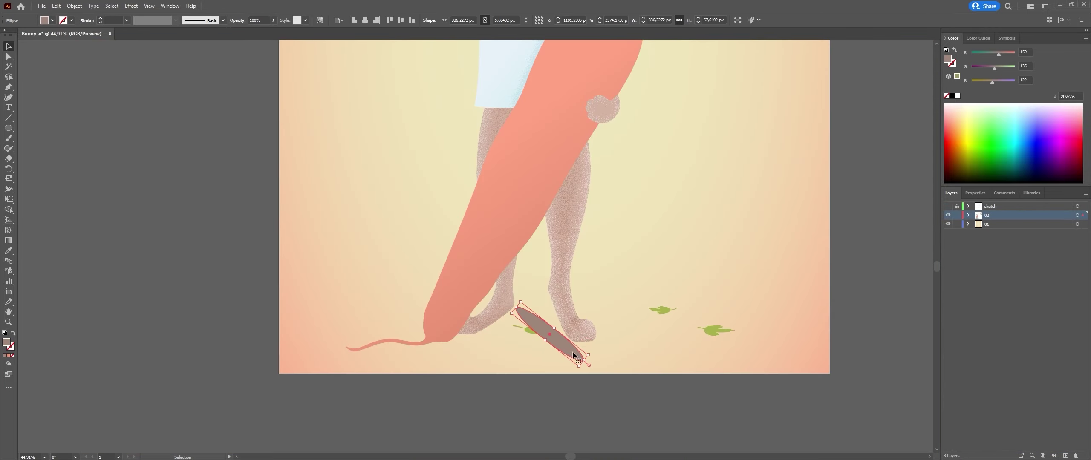
Step: Position the two soft shadow ellipses under the bunny's feet, then select the background rectangle
drag(559, 337, 554, 315)
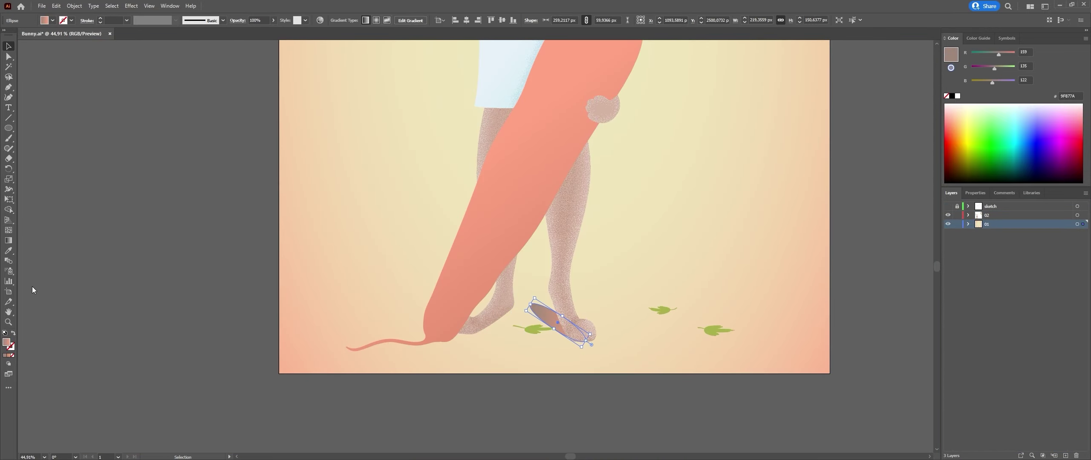
click(593, 387)
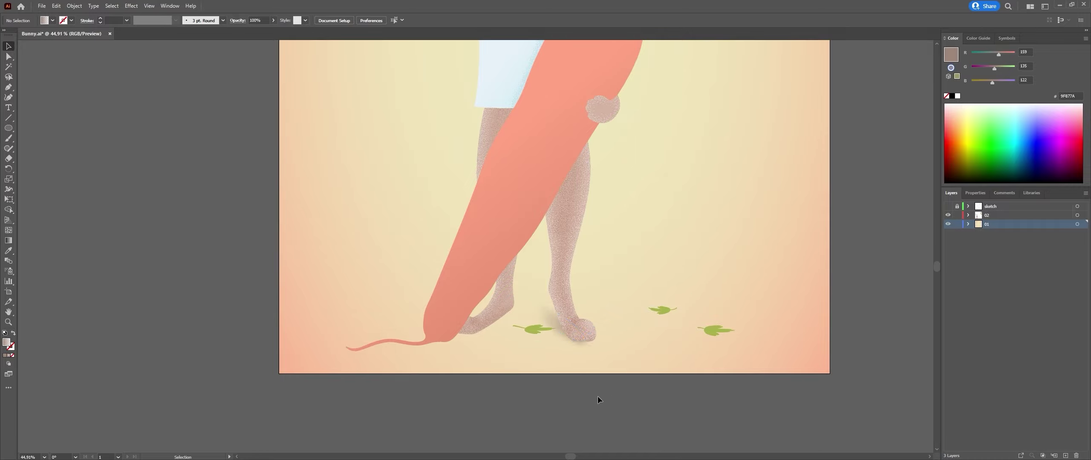
scroll(585, 390, down, 2)
scroll(533, 332, up, 2)
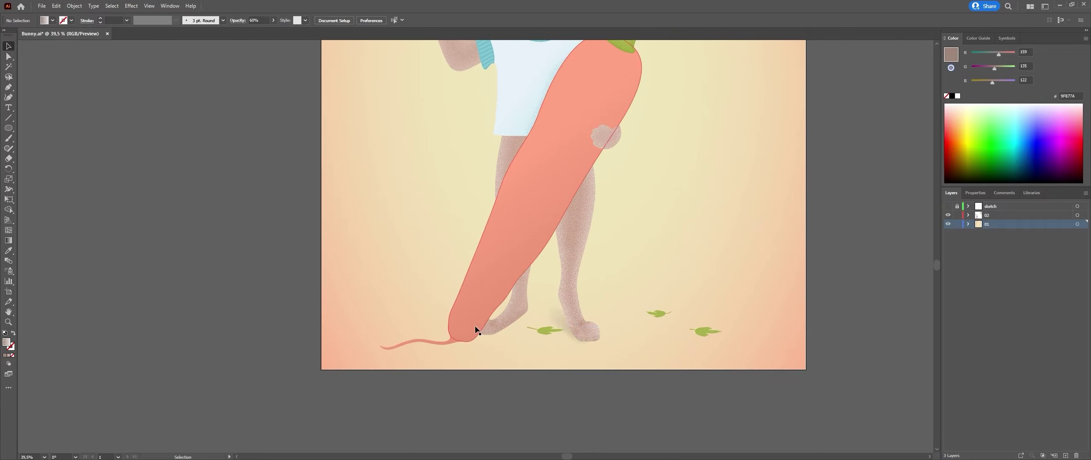
drag(504, 329, 499, 330)
scroll(499, 330, up, 1)
click(522, 366)
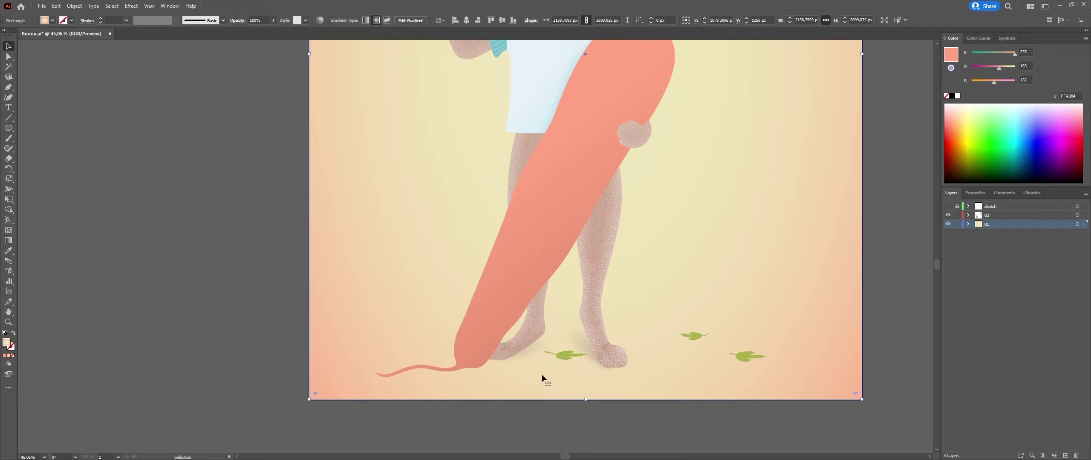
scroll(539, 347, down, 3)
scroll(514, 390, up, 3)
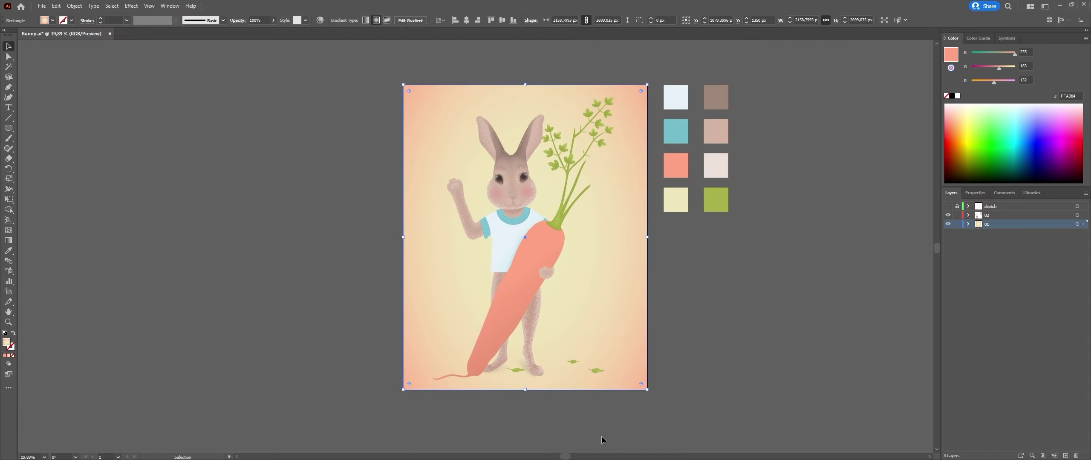
Step: Extend the carrot ridge path and sample the cream colour with the Eyedropper
key(v)
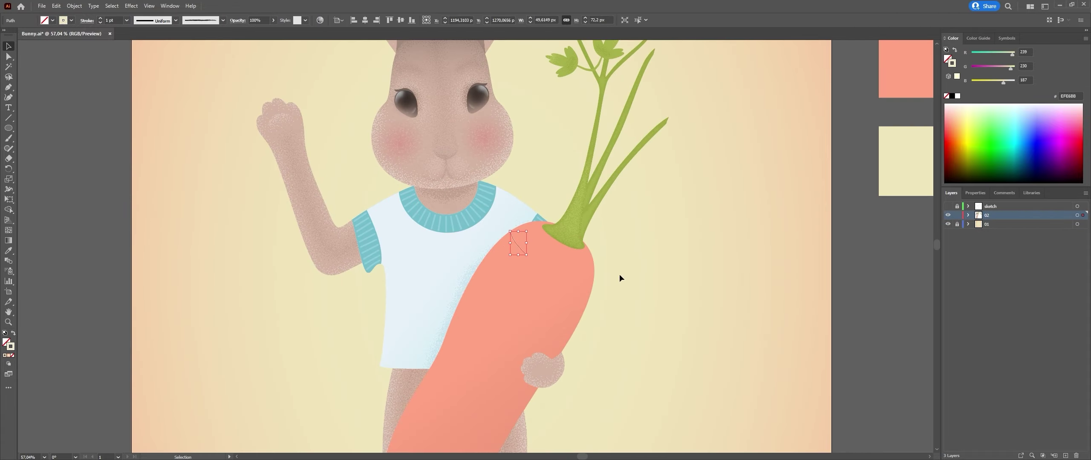
click(553, 278)
key(i)
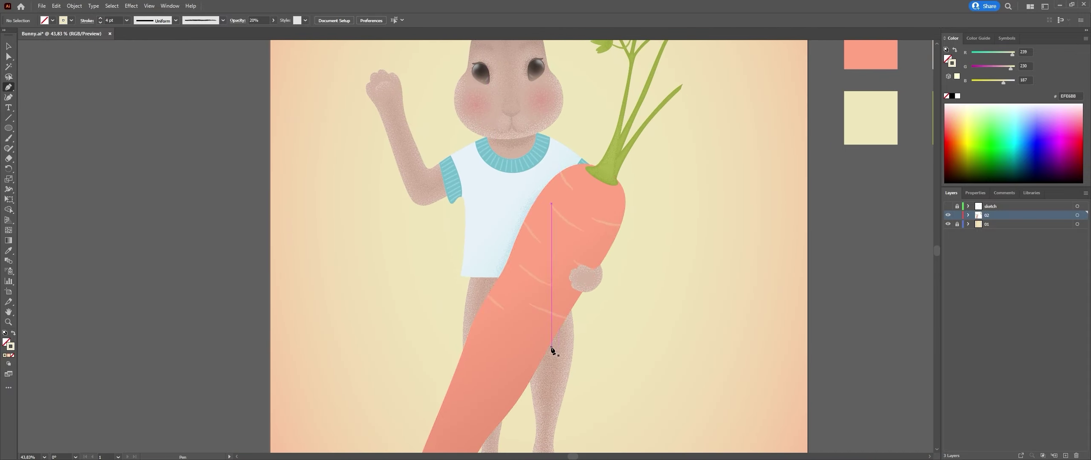
ctrl+click(502, 347)
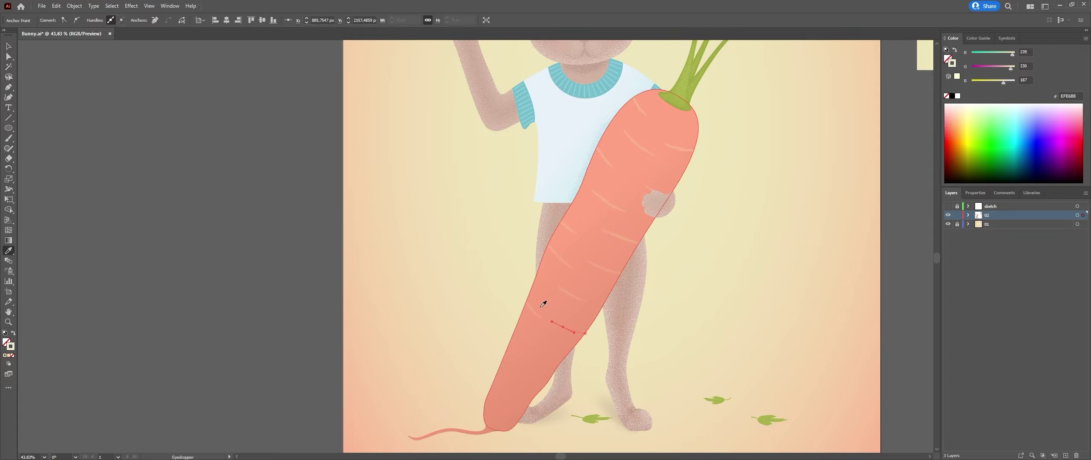
Step: Draw two more curved ridge strokes starting from the carrot's edge
mouse_move(554, 352)
mouse_down()
mouse_move(584, 329)
mouse_move(544, 341)
mouse_move(553, 363)
mouse_up()
click(584, 349)
click(529, 346)
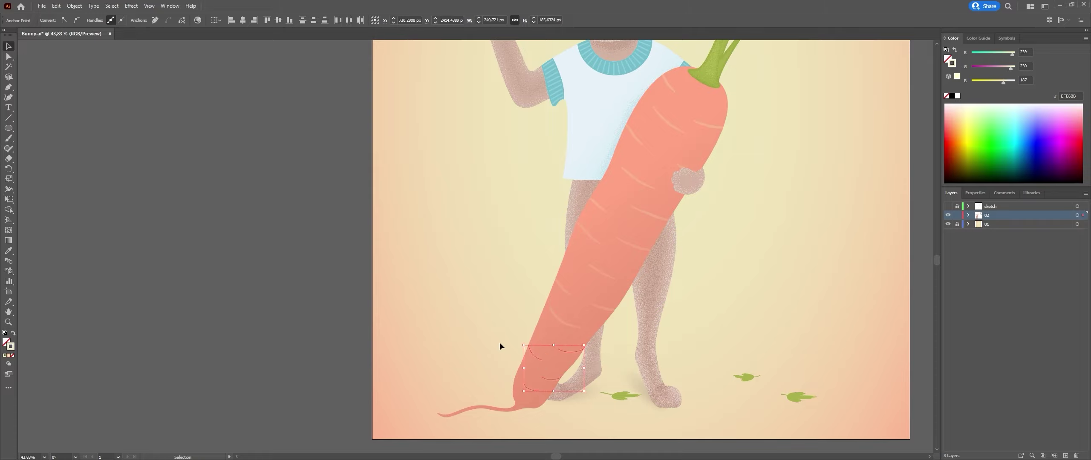
key(a)
scroll(497, 347, up, 5)
scroll(494, 356, up, 3)
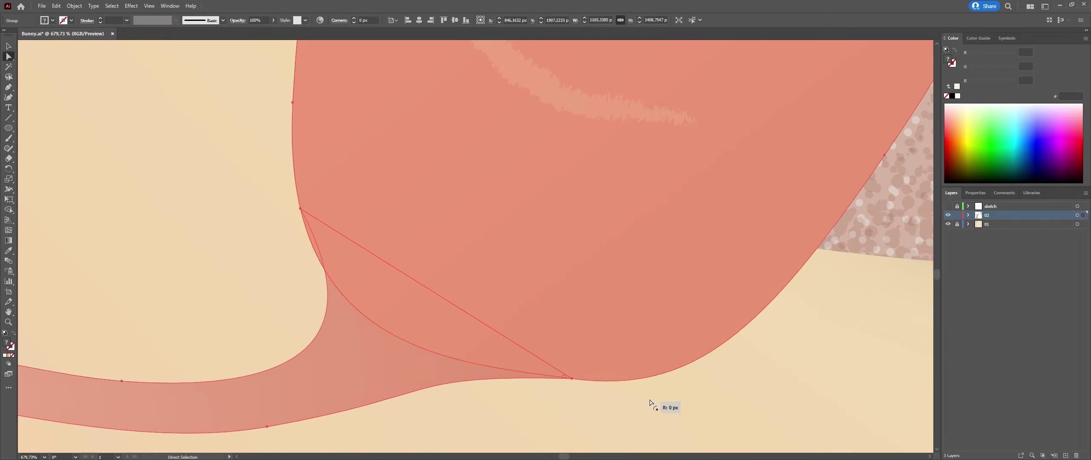
Step: Select the carrot's tail path and isolate the carrot group for editing
scroll(651, 403, down, 4)
scroll(487, 341, down, 4)
key(v)
click(366, 377)
double_click(365, 379)
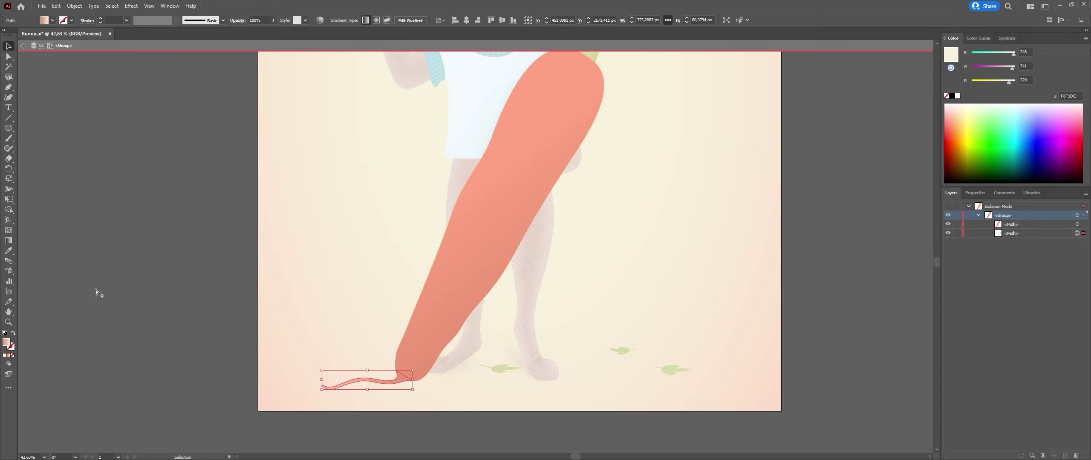
click(278, 425)
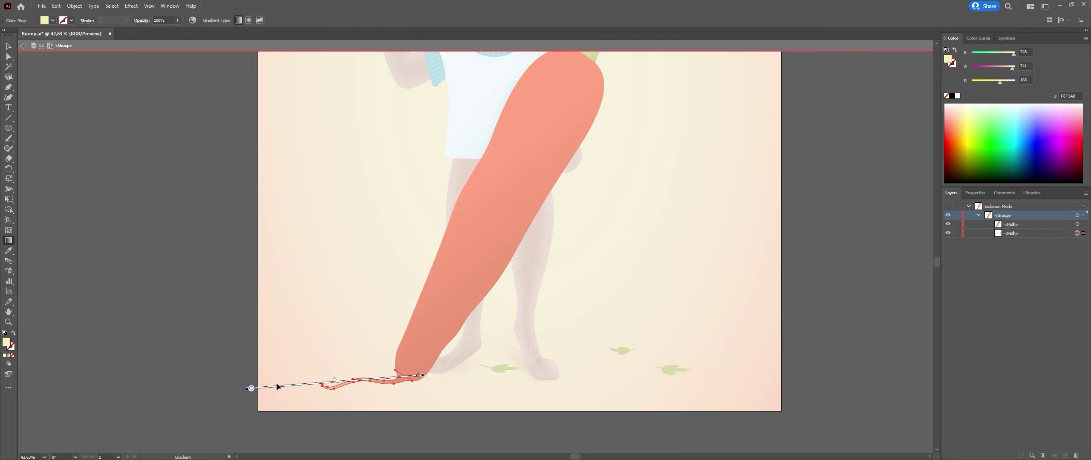
double_click(244, 388)
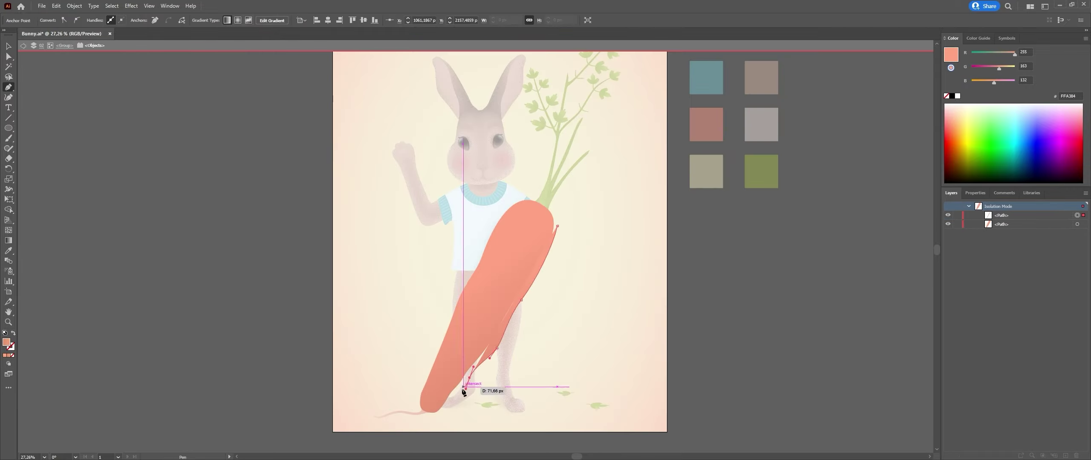
key(v)
Step: Turn the carrot edge path into a 20% opacity stroke and nudge it slightly left
key(shift+x)
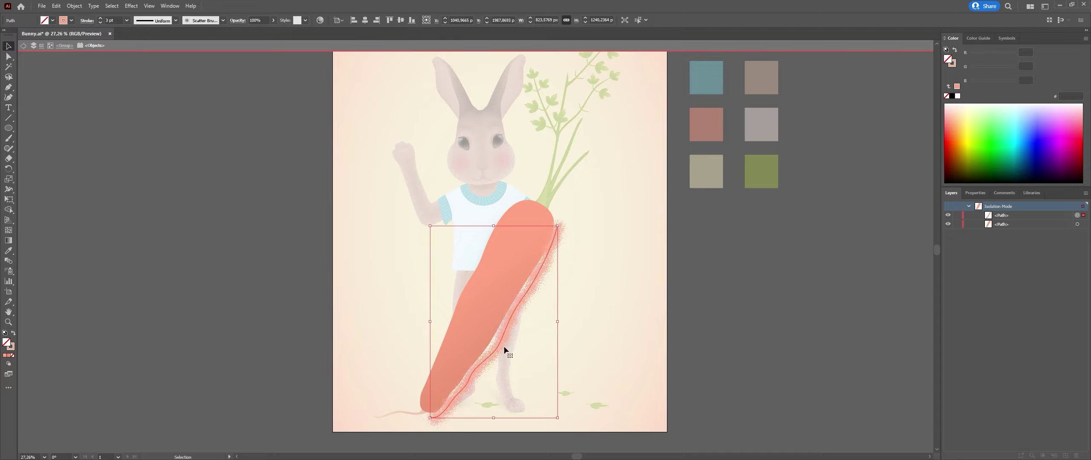
click(255, 20)
text(20)
key(Return)
drag(500, 341, 494, 343)
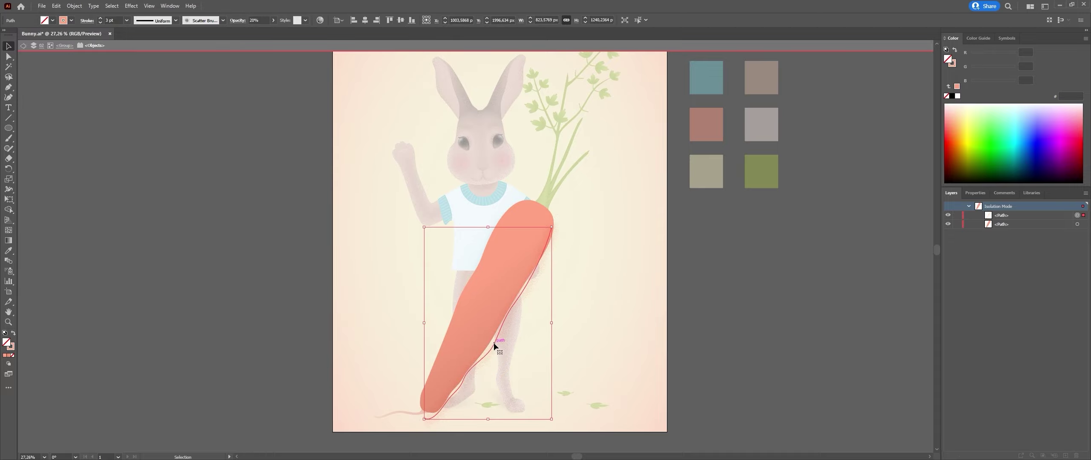
Step: Adjust the edge path's top anchor, then leave isolation to view the full artwork
key(a)
click(552, 226)
key(v)
double_click(591, 265)
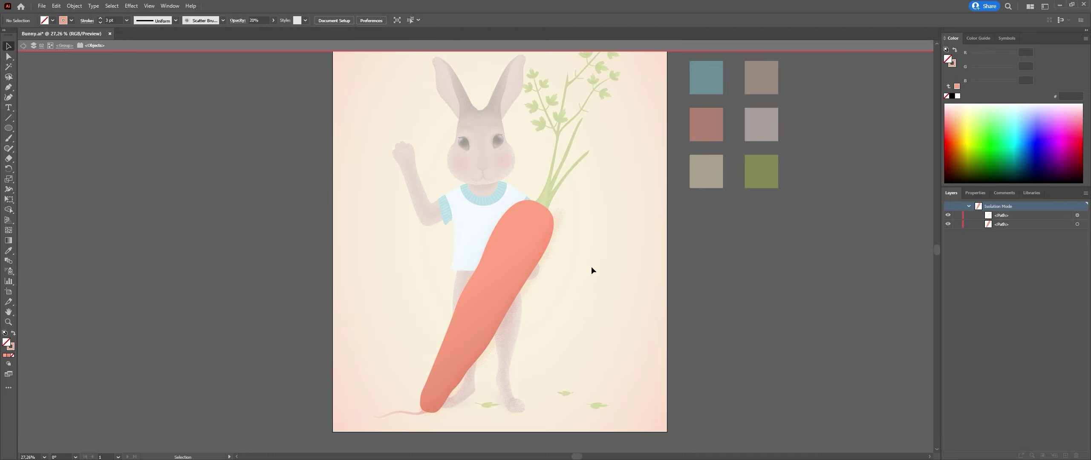
key(ctrl+z)
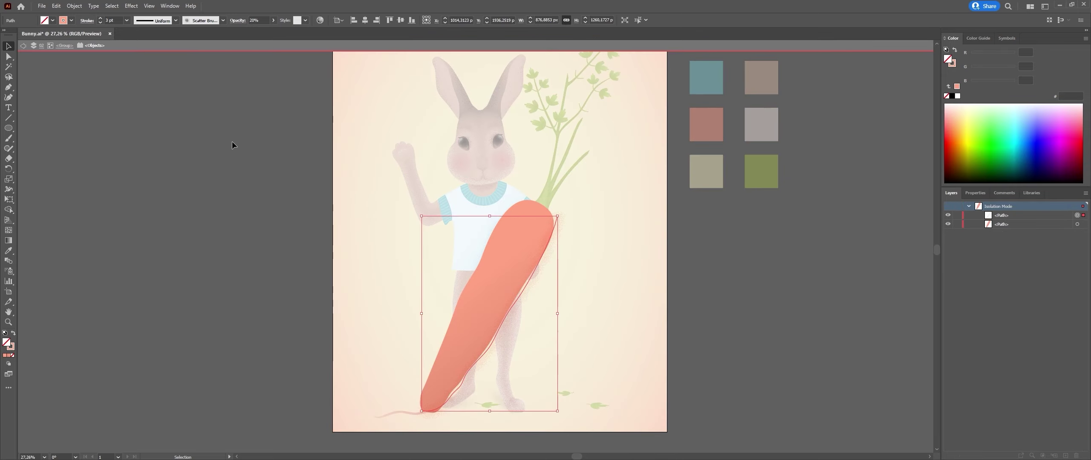
key(ctrl+z)
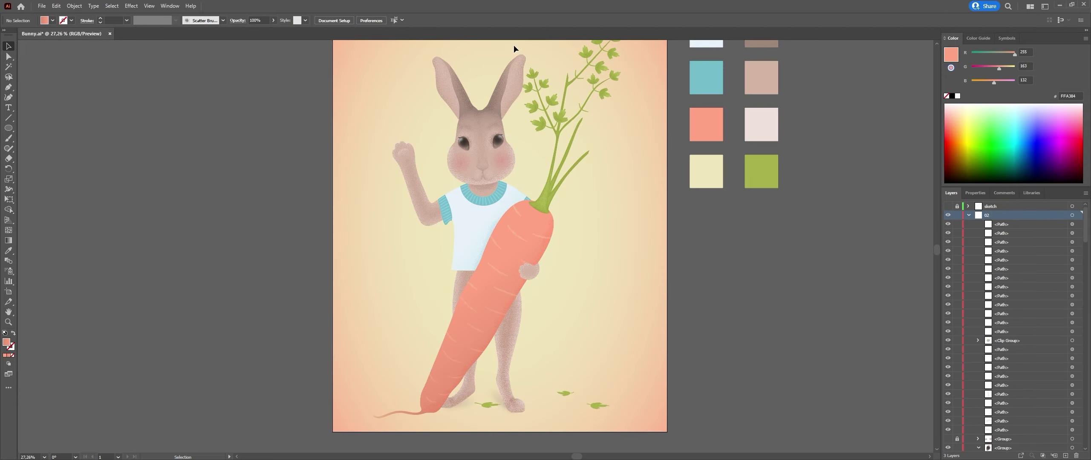
Step: Turn a slightly hue-shifted carrot copy into an unfilled stroke line
key(ctrl+z)
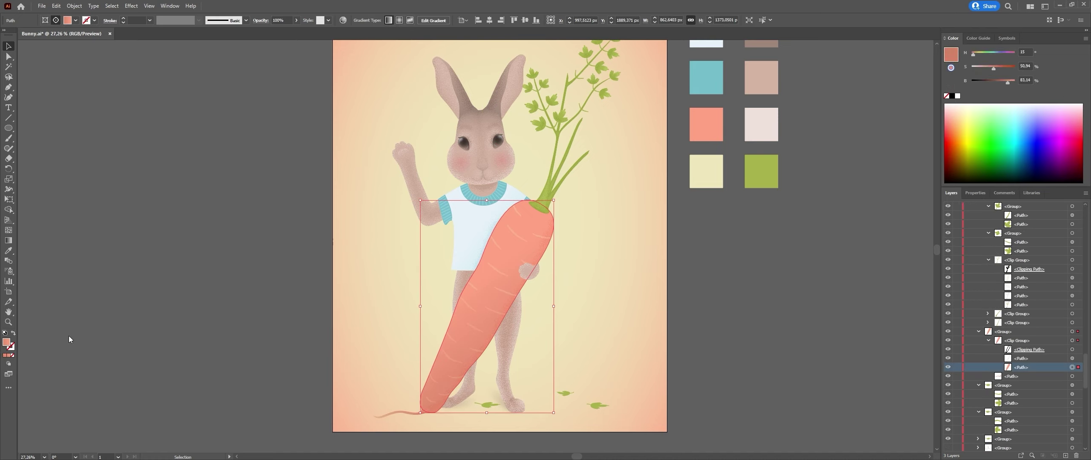
key(ctrl+z)
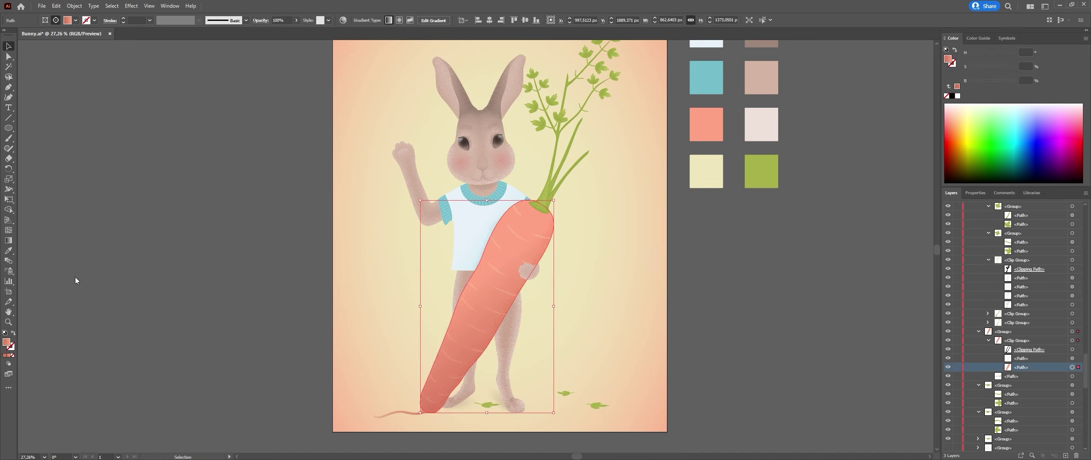
key(ctrl+z)
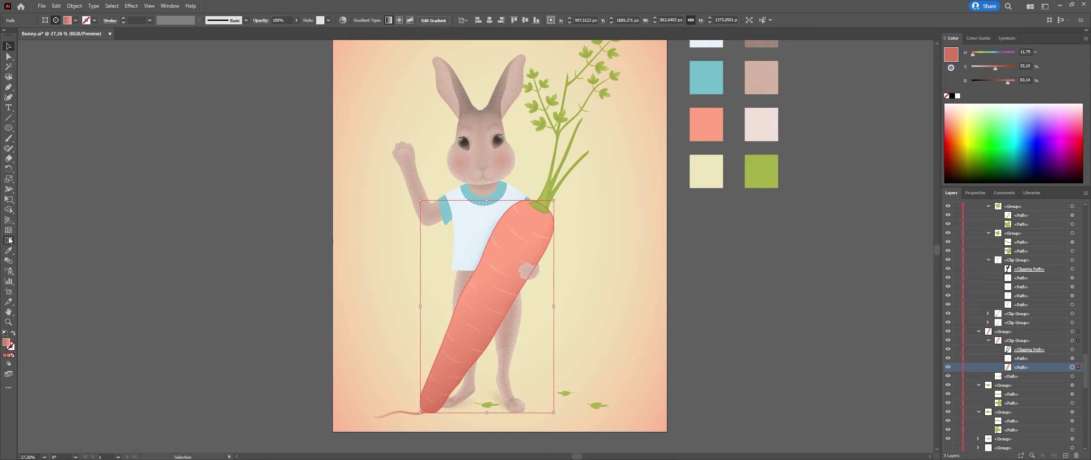
key(ctrl+z)
key(ctrl+z)
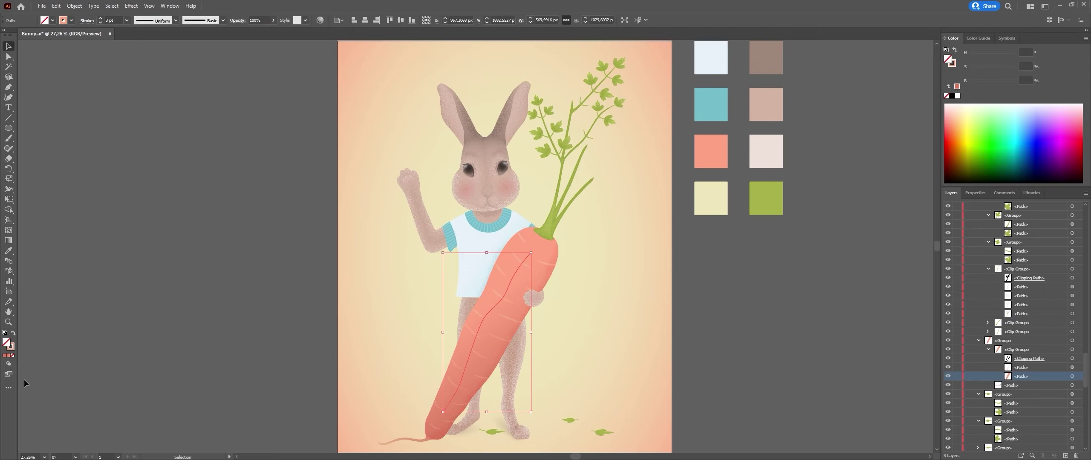
Step: Widen the stroke into a tapering lengthwise ridge and move one anchor upward
drag(481, 323, 485, 327)
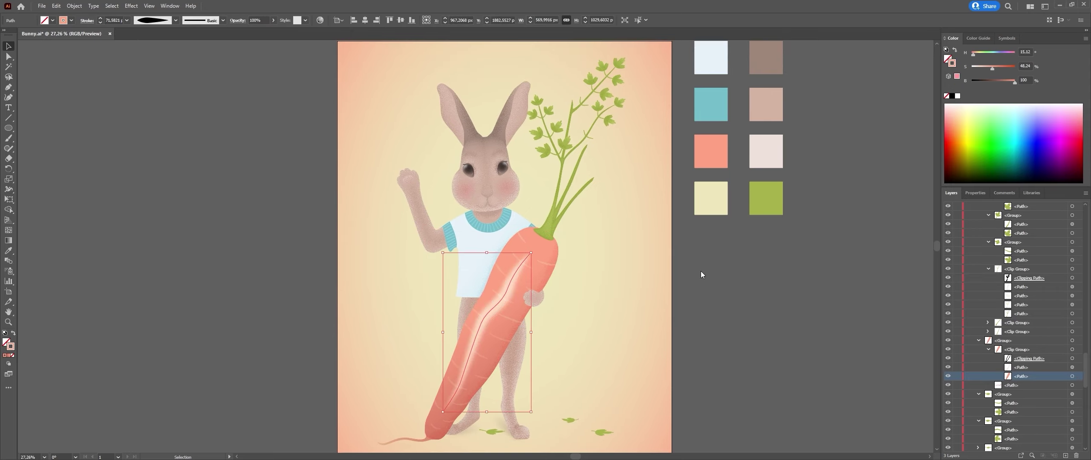
key(a)
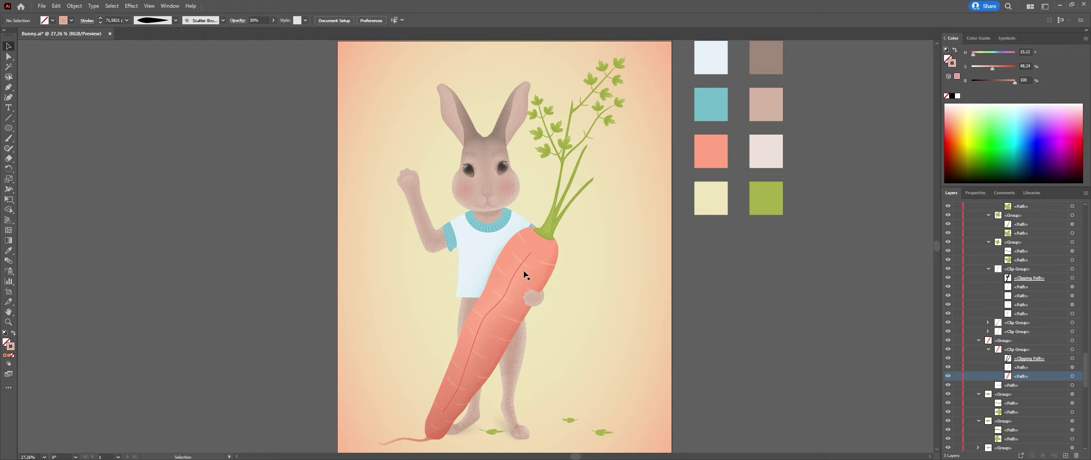
drag(511, 296, 508, 282)
scroll(572, 289, down, 1)
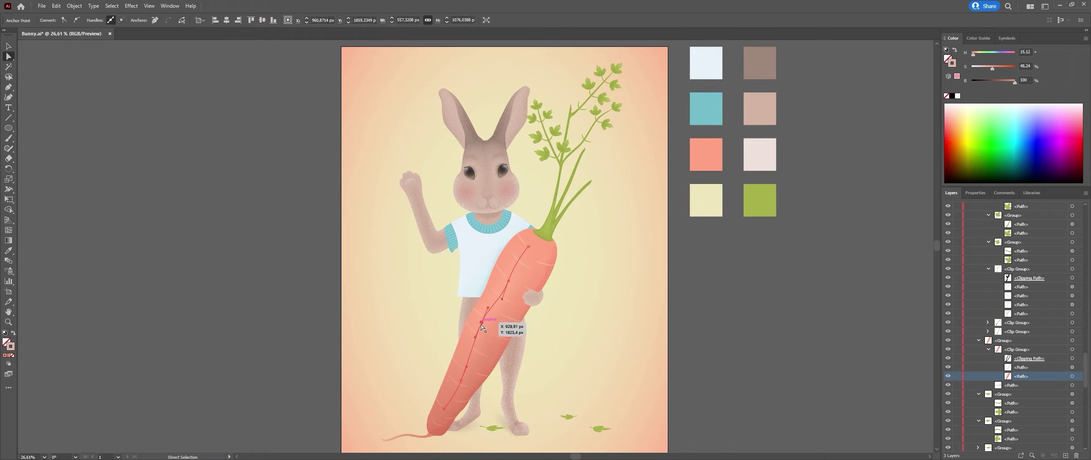
key(v)
scroll(581, 324, up, 2)
Step: Inspect the leg paths in Outline view, then exit the isolated leg group and deselect
key(ctrl+y)
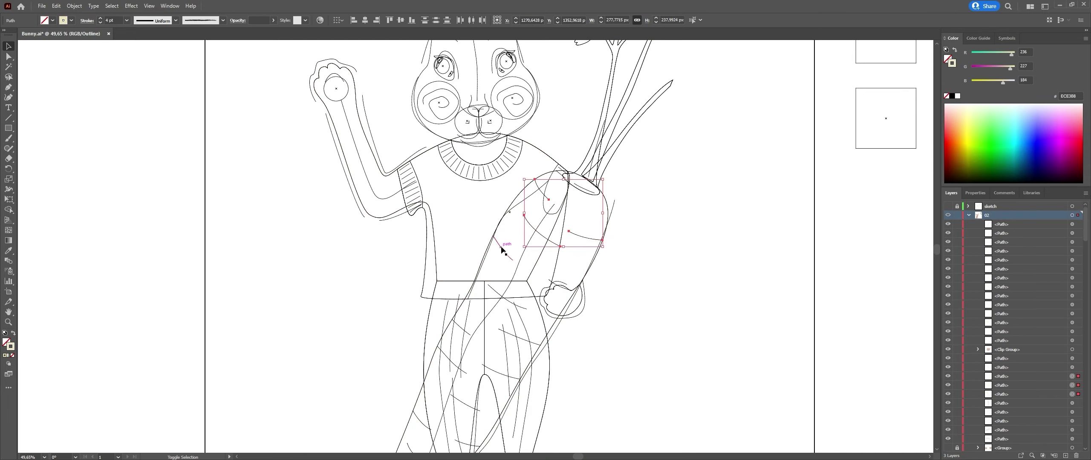
scroll(512, 307, up, 2)
key(ctrl+y)
scroll(471, 421, down, 2)
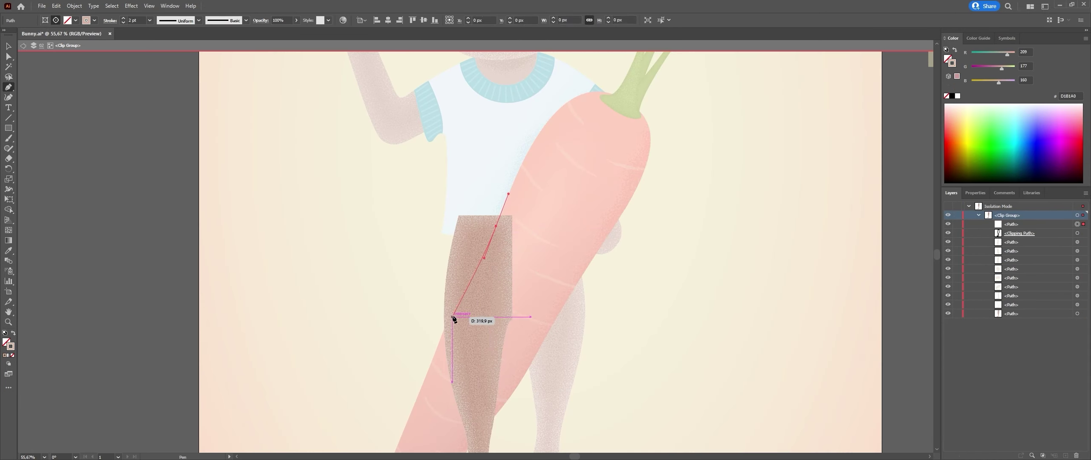
key(Escape)
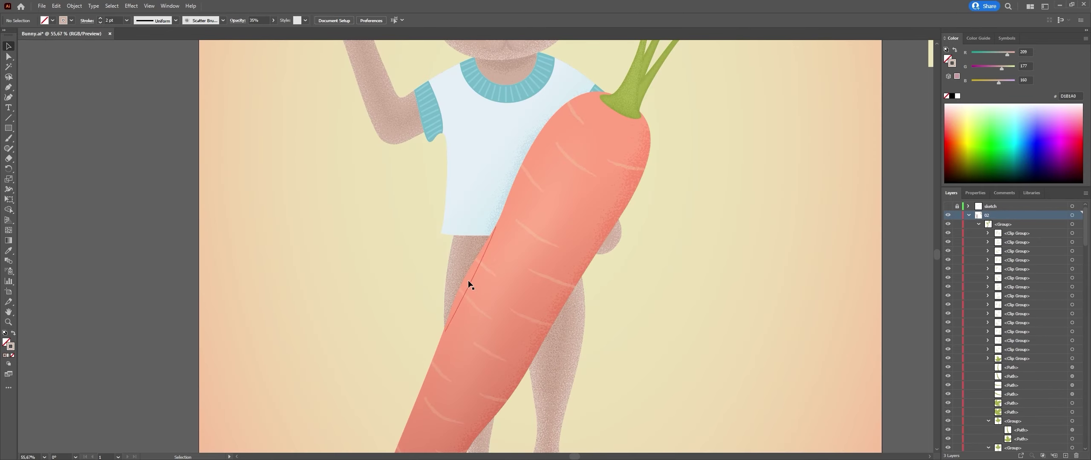
key(a)
key(ctrl+shift+a)
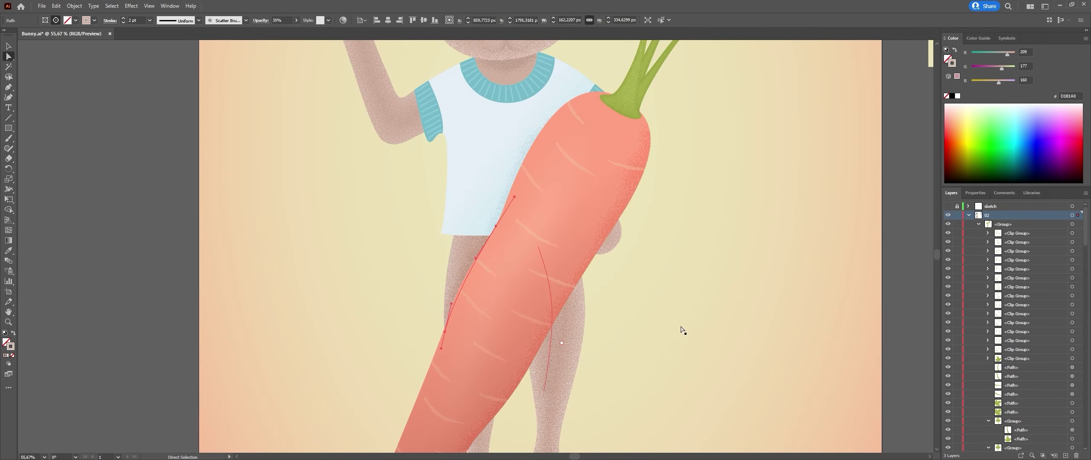
scroll(554, 317, down, 2)
scroll(555, 318, up, 2)
key(v)
Step: Enter the leg clip group's isolation mode and exit it again
double_click(506, 335)
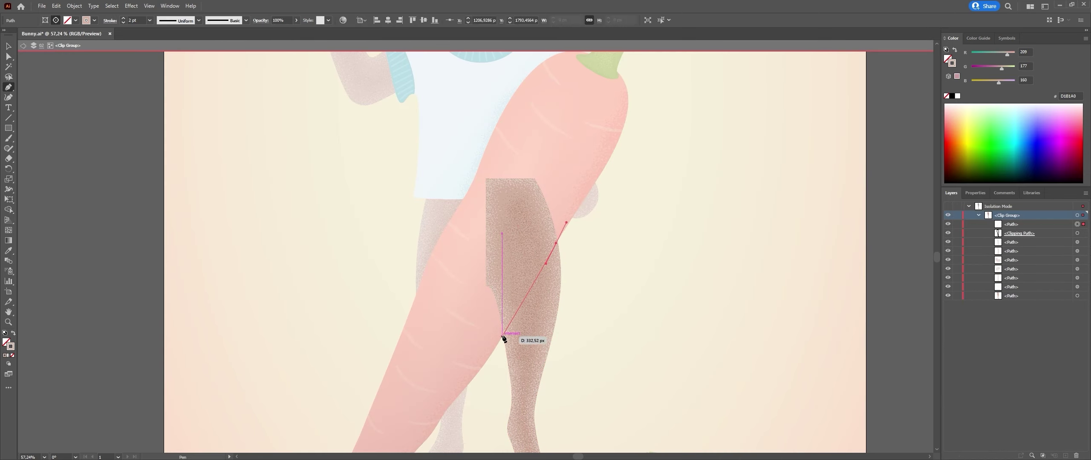
key(Escape)
scroll(637, 338, down, 1)
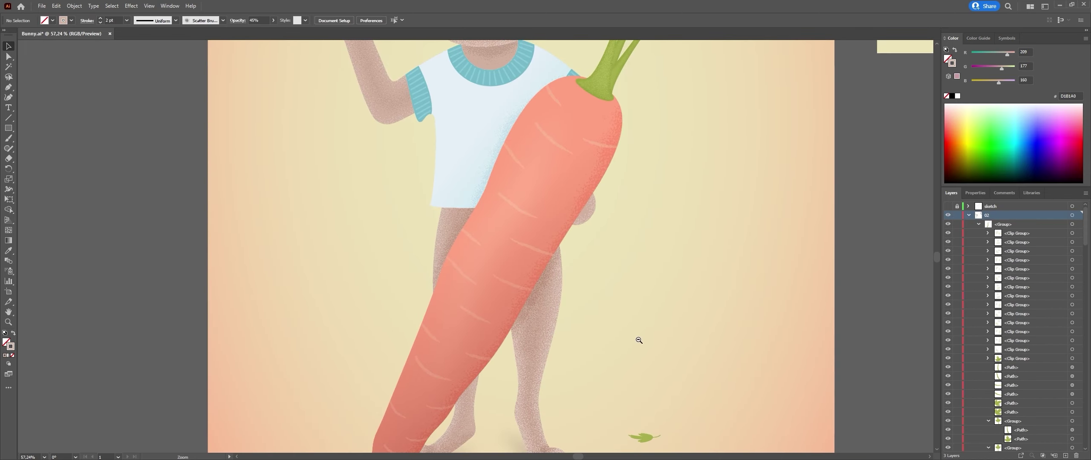
scroll(638, 338, down, 2)
scroll(509, 295, up, 2)
Step: Reshape the leg outline behind the carrot, then fit the whole artboard in view
key(a)
scroll(509, 295, up, 3)
click(511, 329)
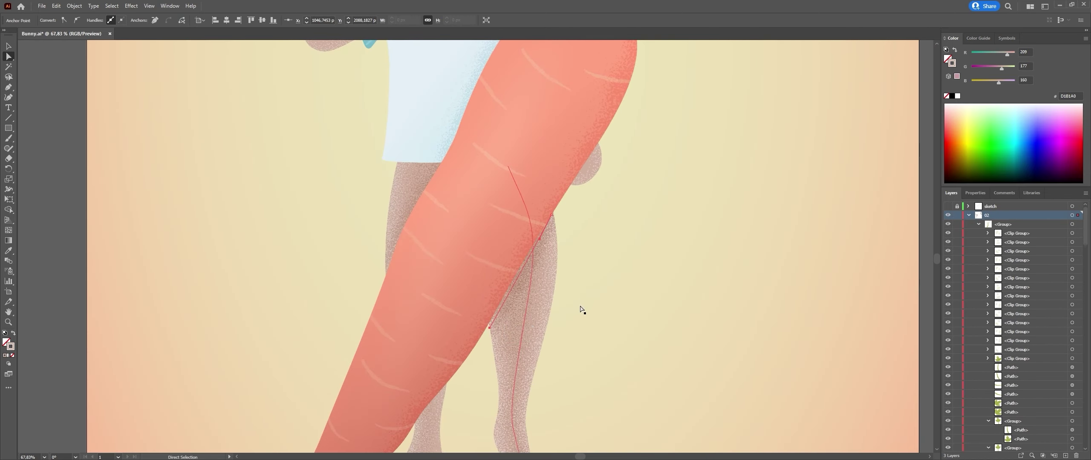
drag(514, 283, 514, 283)
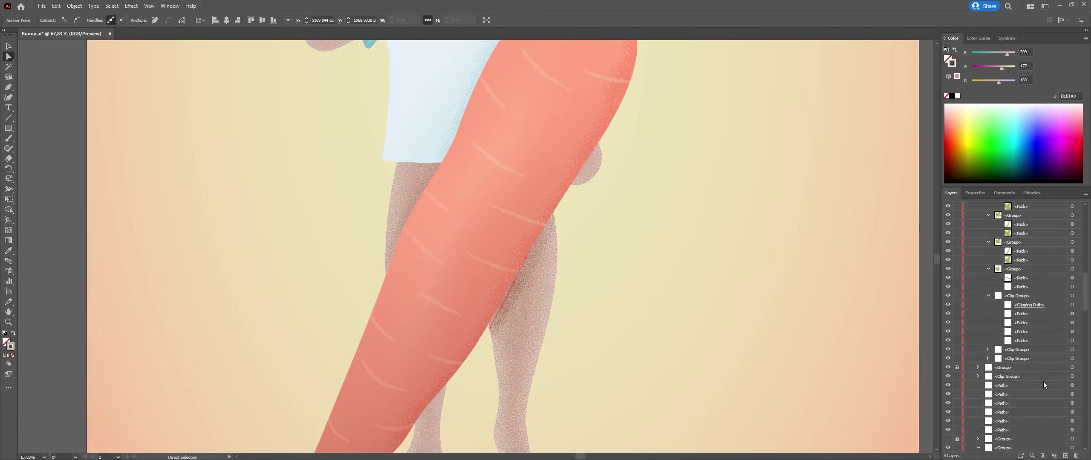
key(ctrl+shift+a)
key(v)
key(ctrl+0)
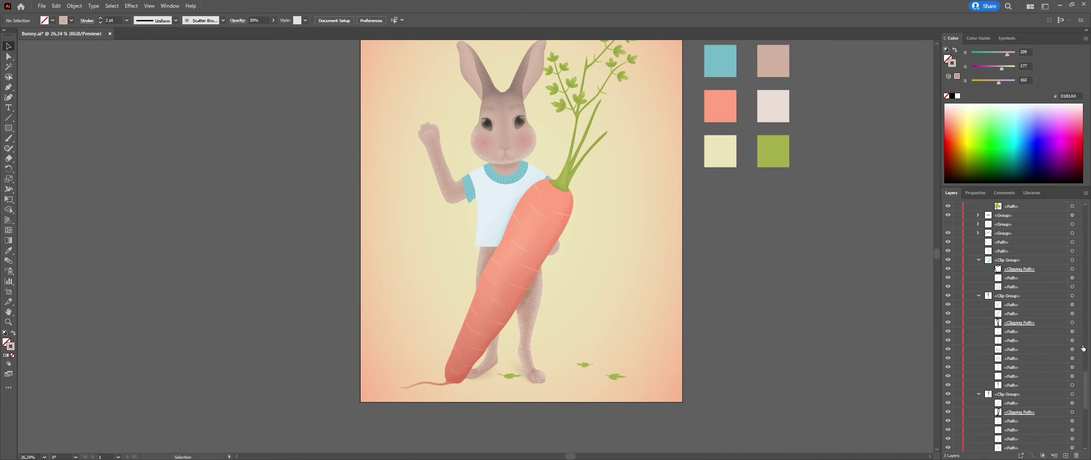
scroll(572, 268, up, 2)
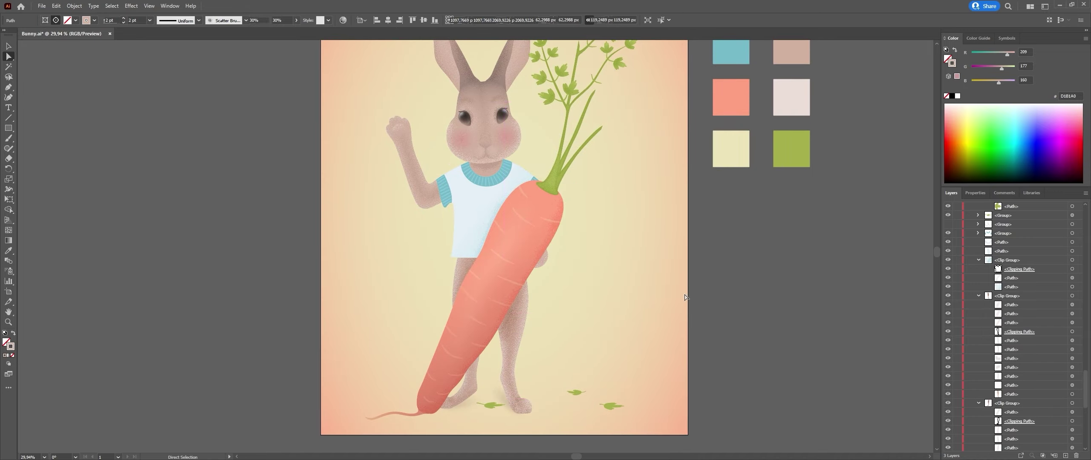
Step: Move the green radial burst image to the artboard's top-left and enlarge it to cover the background
scroll(509, 325, down, 3)
click(322, 250)
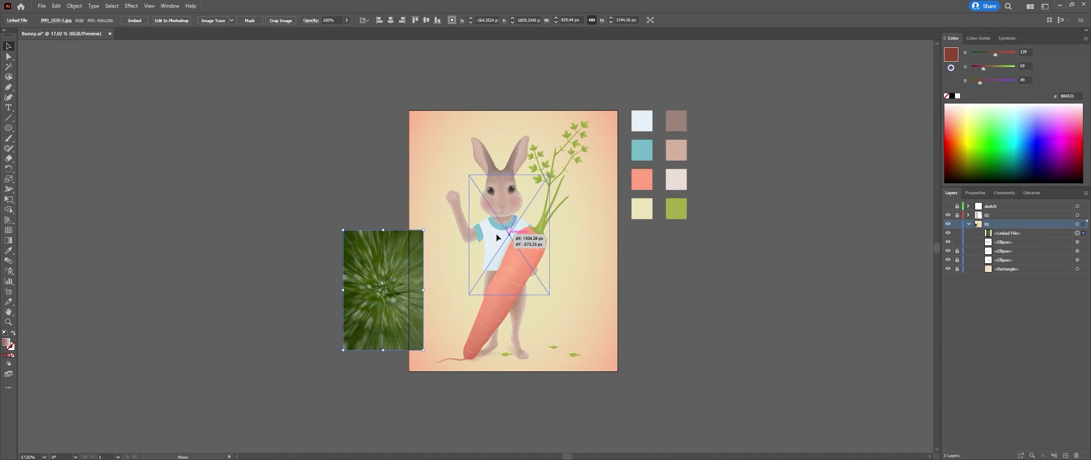
drag(384, 289, 466, 147)
drag(527, 187, 620, 428)
scroll(511, 256, up, 1)
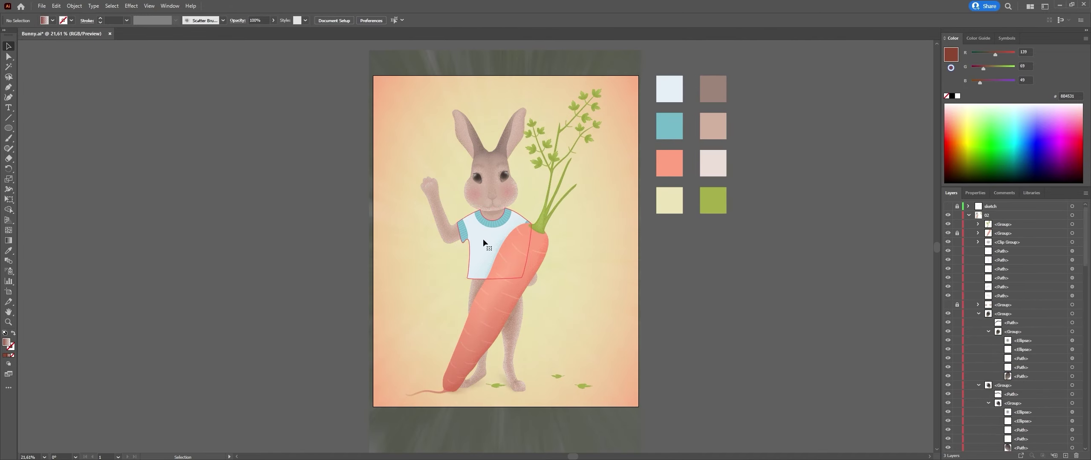
Step: Select the shirt path and drag the grey speckle texture over the shirt
key(a)
click(494, 247)
click(978, 331)
scroll(997, 341, down, 5)
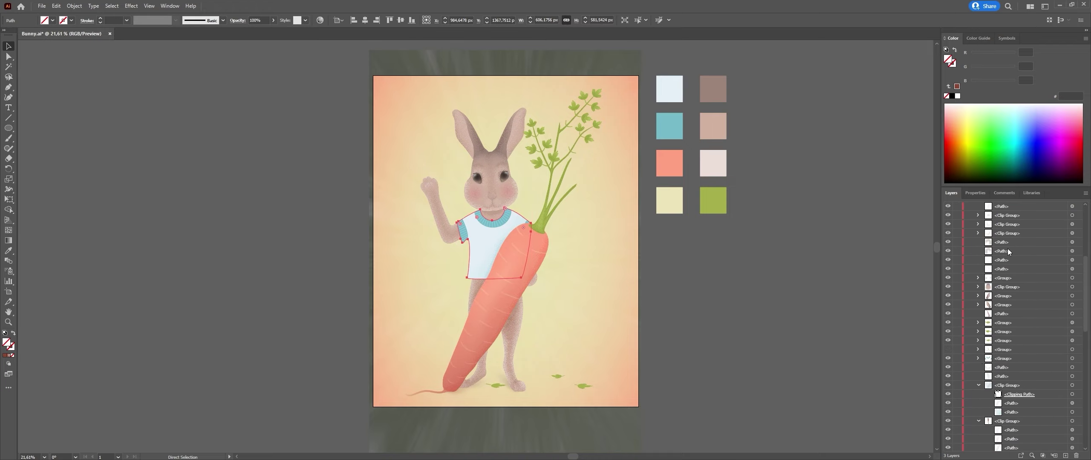
drag(328, 245, 505, 244)
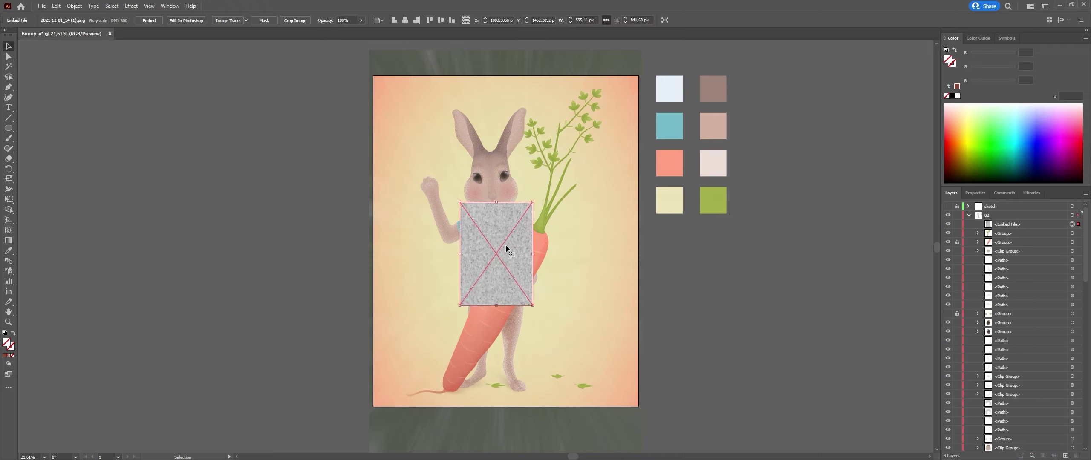
Step: Select the crescent shape at the carrot top and pick an anchor to reshape where the stem joins
double_click(533, 239)
scroll(532, 238, up, 5)
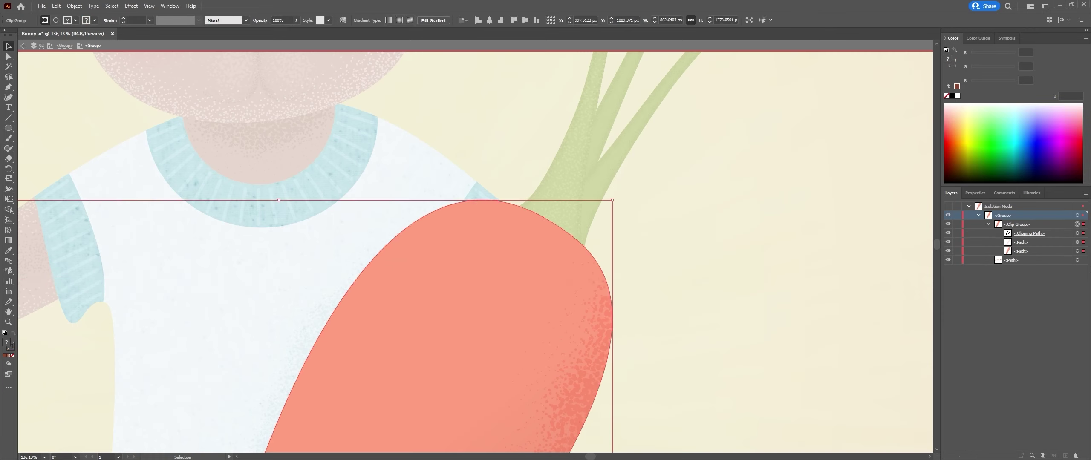
click(531, 256)
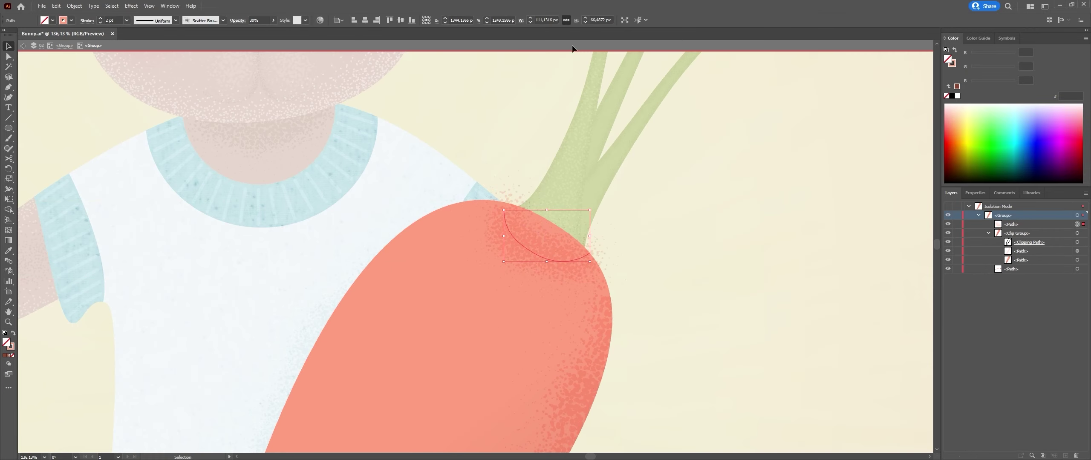
double_click(652, 319)
key(a)
click(490, 207)
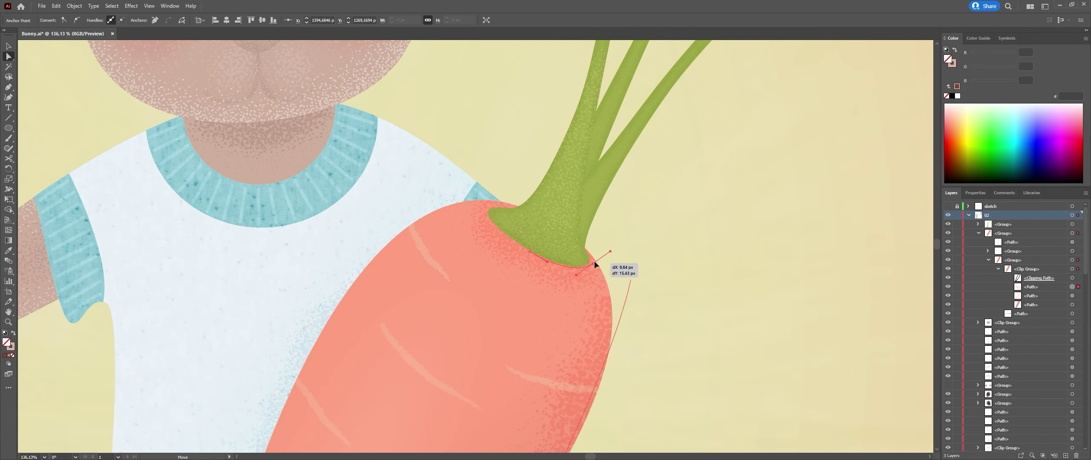